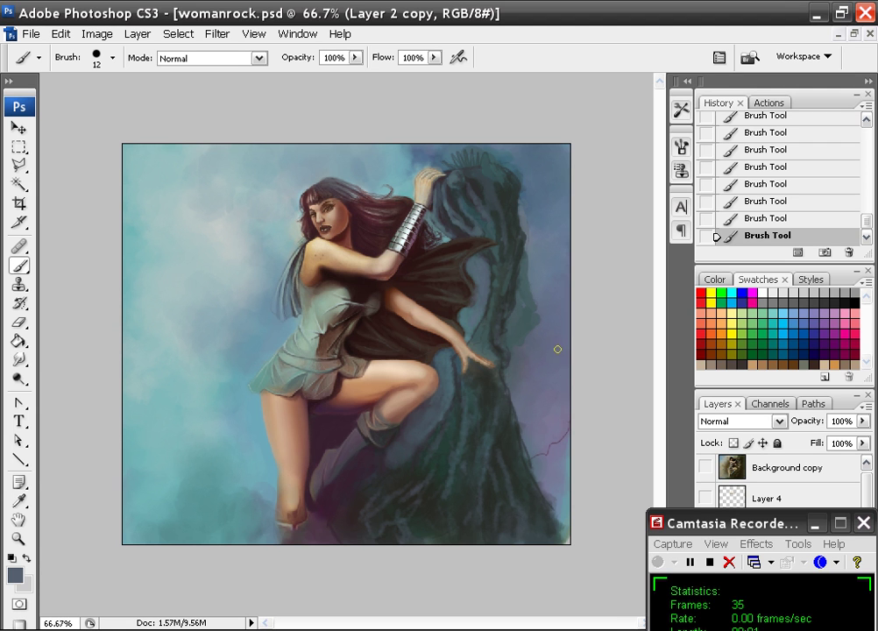
- With the 5 px brush and a sampled teal, paint over the dark contour of the rock column beside the cape, above the lower hand
{"action": "key", "text": "ctrl+plus"}
{"action": "key", "text": "ctrl+plus"}
{"action": "left_click_drag", "start_coordinate": [552, 345], "coordinate": [187, 372]}
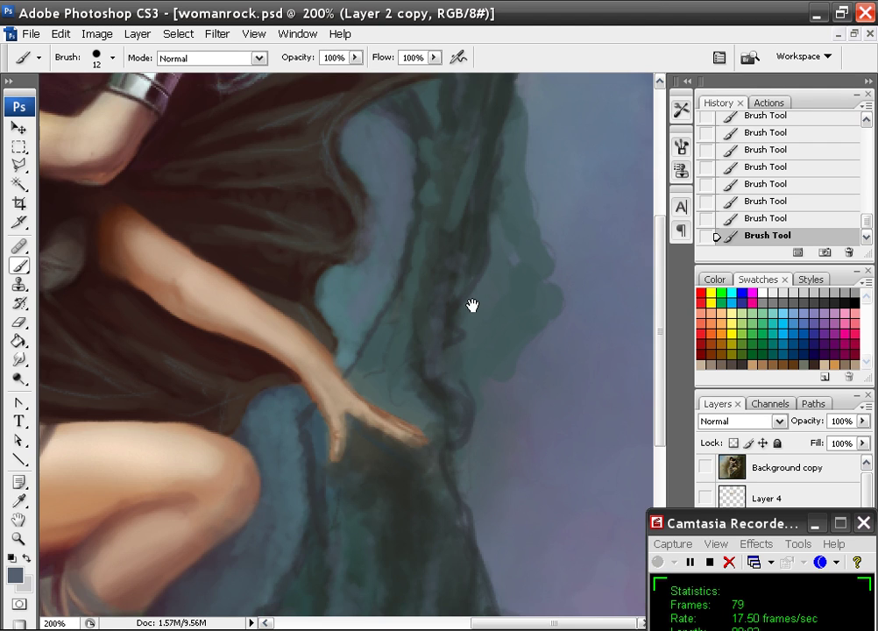
{"action": "mouse_move", "coordinate": [471, 305]}
{"action": "left_mouse_down"}
{"action": "mouse_move", "coordinate": [384, 172]}
{"action": "mouse_move", "coordinate": [402, 209]}
{"action": "mouse_move", "coordinate": [423, 333]}
{"action": "mouse_move", "coordinate": [404, 328]}
{"action": "mouse_move", "coordinate": [408, 230]}
{"action": "mouse_move", "coordinate": [345, 346]}
{"action": "left_mouse_up"}
{"action": "key", "text": "ctrl+plus"}
{"action": "key", "text": "ctrl+plus"}
{"action": "key", "text": "ctrl+plus"}
{"action": "right_click", "coordinate": [345, 345]}
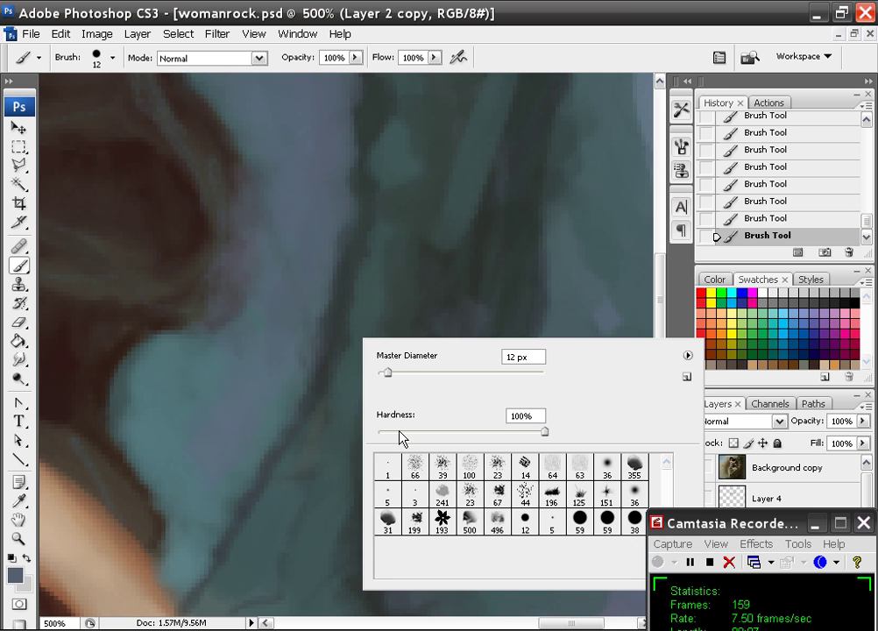
{"action": "left_click", "coordinate": [386, 494]}
{"action": "left_click", "coordinate": [351, 399]}
{"action": "left_click", "coordinate": [285, 509], "text": "alt"}
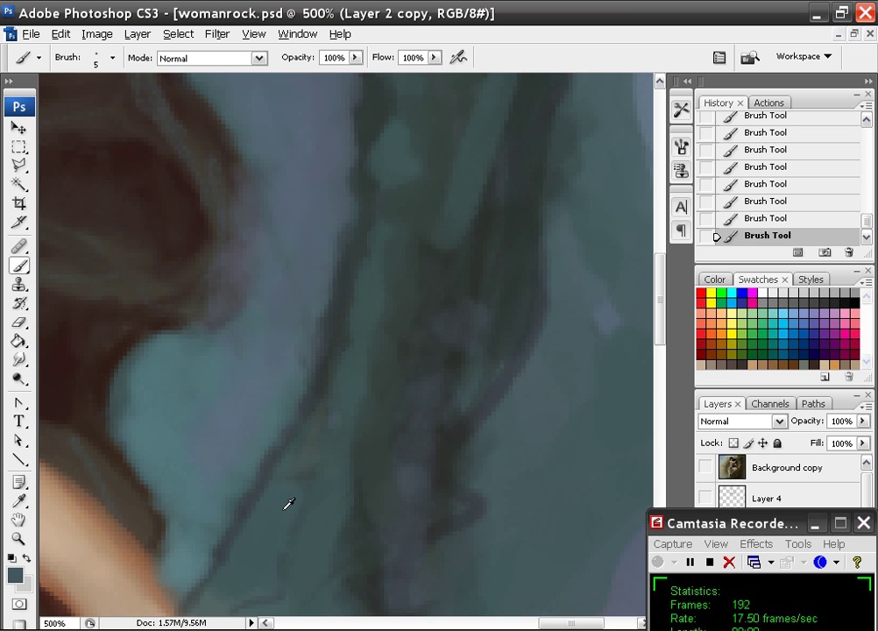
{"action": "mouse_move", "coordinate": [288, 503]}
{"action": "left_mouse_down"}
{"action": "mouse_move", "coordinate": [305, 477]}
{"action": "mouse_move", "coordinate": [299, 454]}
{"action": "mouse_move", "coordinate": [374, 184]}
{"action": "left_mouse_up"}
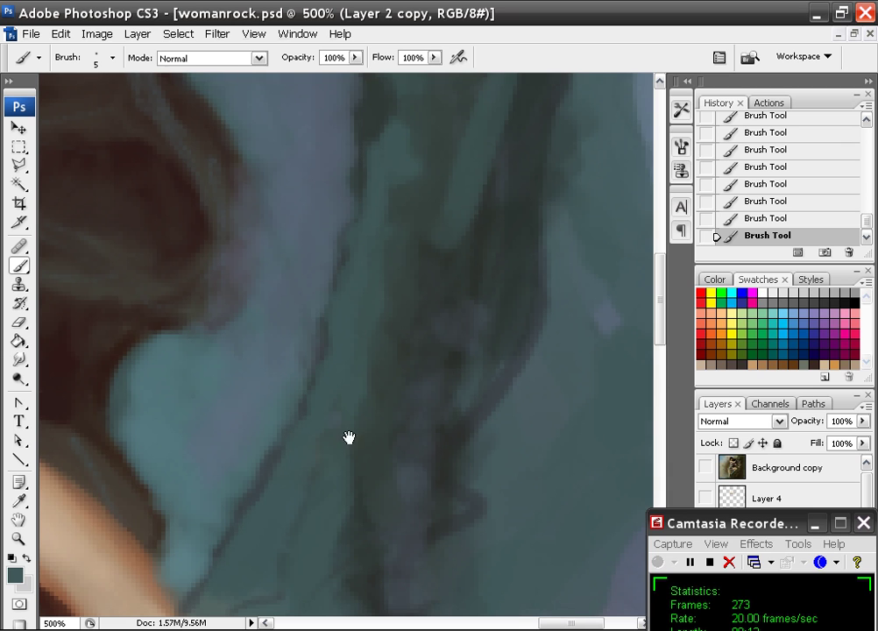
- Paint a dark branching crack into the rock just above the lower hand, using sampled dark green and teal tones
{"action": "mouse_move", "coordinate": [348, 437]}
{"action": "left_mouse_down"}
{"action": "mouse_move", "coordinate": [270, 253]}
{"action": "mouse_move", "coordinate": [296, 298]}
{"action": "mouse_move", "coordinate": [266, 367]}
{"action": "mouse_move", "coordinate": [292, 355]}
{"action": "left_mouse_up"}
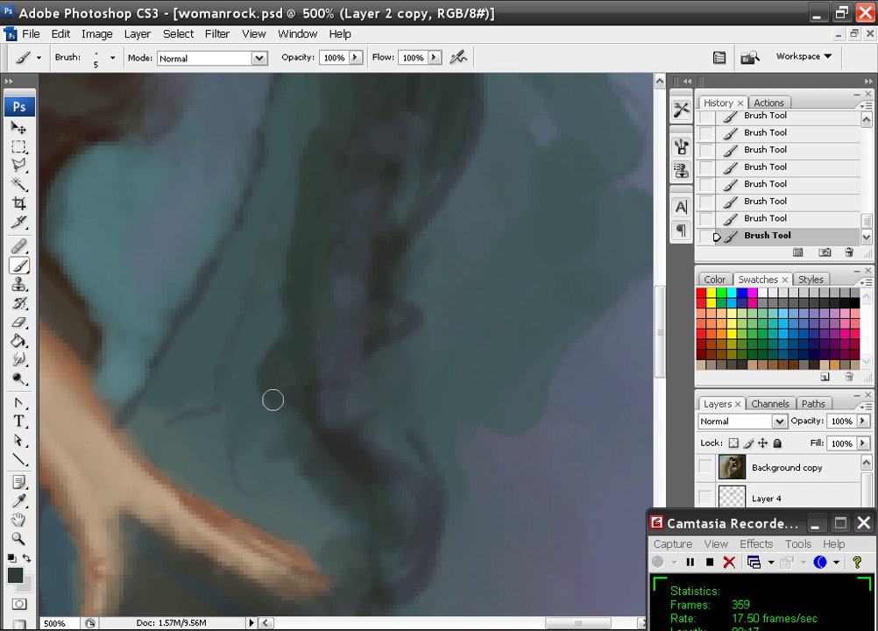
{"action": "mouse_move", "coordinate": [253, 399]}
{"action": "left_mouse_down"}
{"action": "mouse_move", "coordinate": [225, 490]}
{"action": "mouse_move", "coordinate": [278, 363]}
{"action": "left_mouse_up"}
{"action": "left_click", "coordinate": [266, 469], "text": "alt"}
{"action": "left_click_drag", "start_coordinate": [218, 409], "coordinate": [248, 386]}
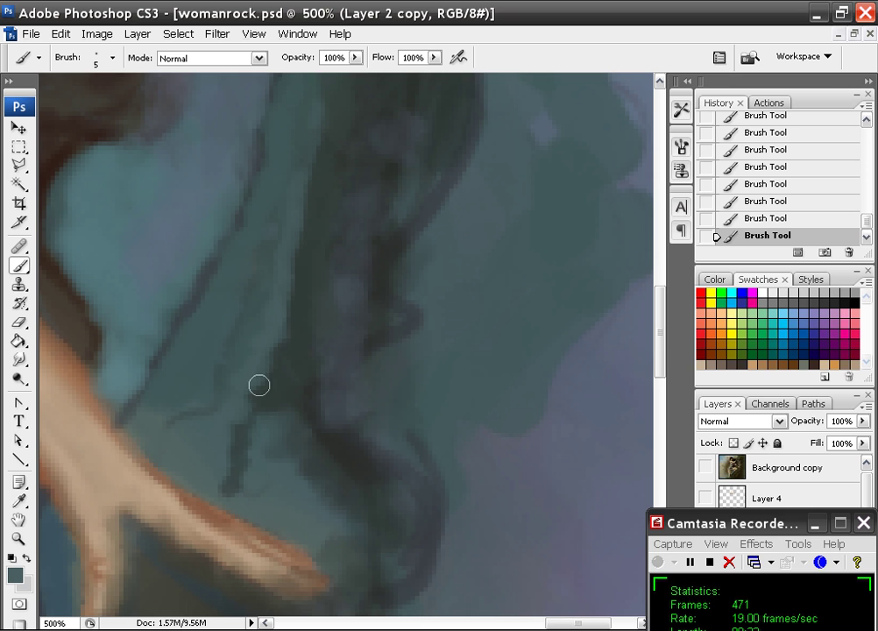
- Paint a thin wavy teal streak with dark edges along the middle of the rock column
{"action": "left_click_drag", "start_coordinate": [339, 171], "coordinate": [326, 349]}
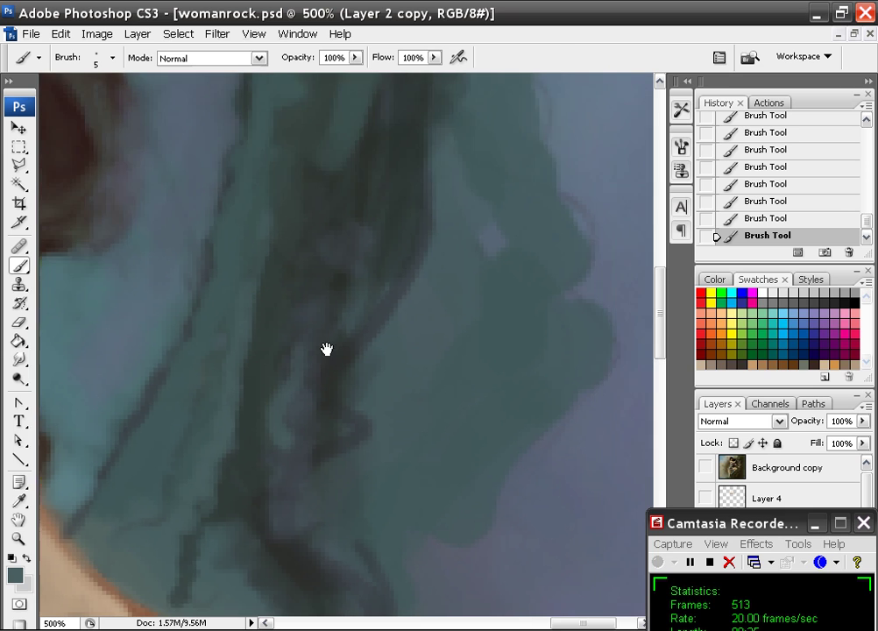
{"action": "left_click_drag", "start_coordinate": [370, 97], "coordinate": [307, 393]}
{"action": "mouse_move", "coordinate": [307, 290]}
{"action": "left_mouse_down"}
{"action": "mouse_move", "coordinate": [277, 398]}
{"action": "mouse_move", "coordinate": [275, 439]}
{"action": "mouse_move", "coordinate": [255, 456]}
{"action": "mouse_move", "coordinate": [265, 504]}
{"action": "mouse_move", "coordinate": [236, 547]}
{"action": "mouse_move", "coordinate": [224, 589]}
{"action": "left_mouse_up"}
{"action": "left_click_drag", "start_coordinate": [327, 337], "coordinate": [371, 199]}
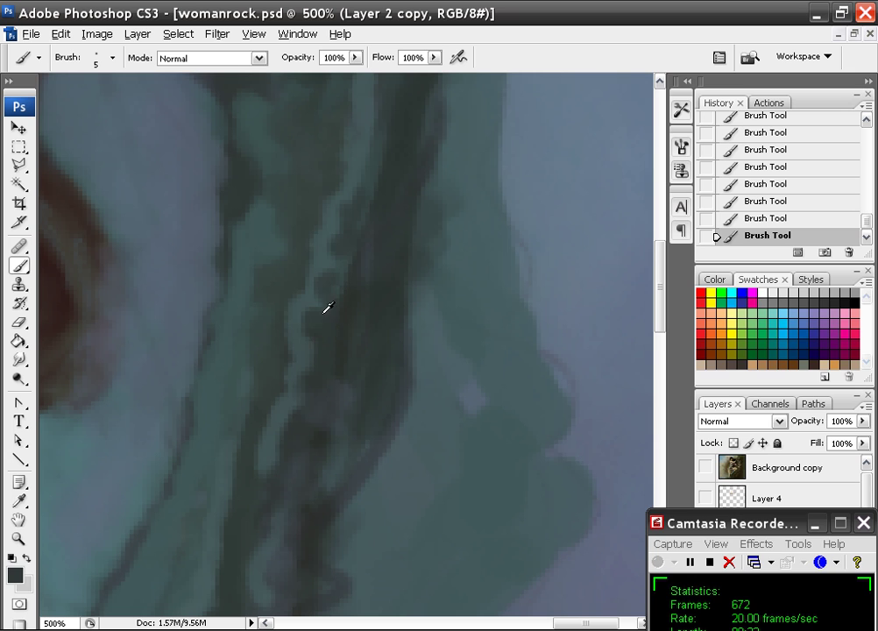
{"action": "left_click", "coordinate": [328, 308], "text": "alt"}
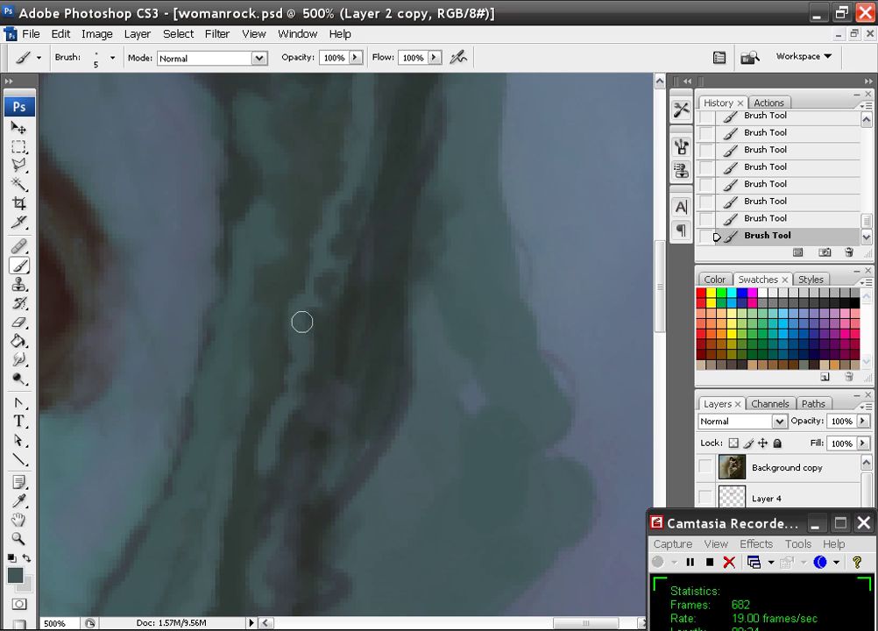
{"action": "left_click", "coordinate": [333, 247]}
- Paint dark spots and broken vertical streaks down the cape-facing side of the rock column, using a sampled dark green
{"action": "left_click", "coordinate": [274, 280], "text": "alt"}
{"action": "left_click", "coordinate": [361, 289], "text": "alt"}
{"action": "left_click_drag", "start_coordinate": [267, 270], "coordinate": [260, 277]}
{"action": "left_click_drag", "start_coordinate": [281, 238], "coordinate": [280, 147]}
{"action": "left_click_drag", "start_coordinate": [238, 374], "coordinate": [229, 390]}
{"action": "left_click_drag", "start_coordinate": [232, 335], "coordinate": [235, 325]}
{"action": "mouse_move", "coordinate": [233, 421]}
{"action": "left_mouse_down"}
{"action": "mouse_move", "coordinate": [247, 434]}
{"action": "mouse_move", "coordinate": [333, 180]}
{"action": "left_mouse_up"}
{"action": "mouse_move", "coordinate": [309, 216]}
{"action": "left_mouse_down"}
{"action": "mouse_move", "coordinate": [296, 280]}
{"action": "mouse_move", "coordinate": [277, 282]}
{"action": "mouse_move", "coordinate": [276, 332]}
{"action": "left_mouse_up"}
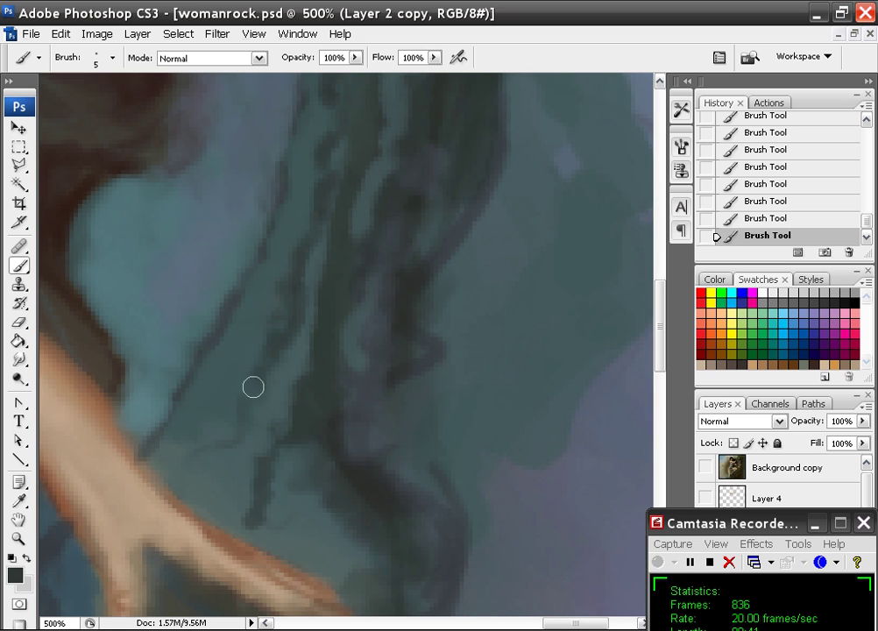
- Thicken the rock contour above the lower hand with ragged dark strokes and clean its edge with sampled teal
{"action": "mouse_move", "coordinate": [254, 387]}
{"action": "left_mouse_down"}
{"action": "mouse_move", "coordinate": [243, 430]}
{"action": "mouse_move", "coordinate": [229, 393]}
{"action": "mouse_move", "coordinate": [213, 390]}
{"action": "mouse_move", "coordinate": [245, 348]}
{"action": "mouse_move", "coordinate": [277, 280]}
{"action": "mouse_move", "coordinate": [287, 220]}
{"action": "mouse_move", "coordinate": [293, 228]}
{"action": "mouse_move", "coordinate": [311, 173]}
{"action": "mouse_move", "coordinate": [234, 360]}
{"action": "mouse_move", "coordinate": [193, 406]}
{"action": "mouse_move", "coordinate": [207, 323]}
{"action": "mouse_move", "coordinate": [256, 202]}
{"action": "mouse_move", "coordinate": [171, 407]}
{"action": "mouse_move", "coordinate": [152, 432]}
{"action": "mouse_move", "coordinate": [193, 346]}
{"action": "mouse_move", "coordinate": [228, 310]}
{"action": "mouse_move", "coordinate": [290, 177]}
{"action": "mouse_move", "coordinate": [290, 115]}
{"action": "left_mouse_up"}
{"action": "left_click", "coordinate": [204, 393], "text": "alt"}
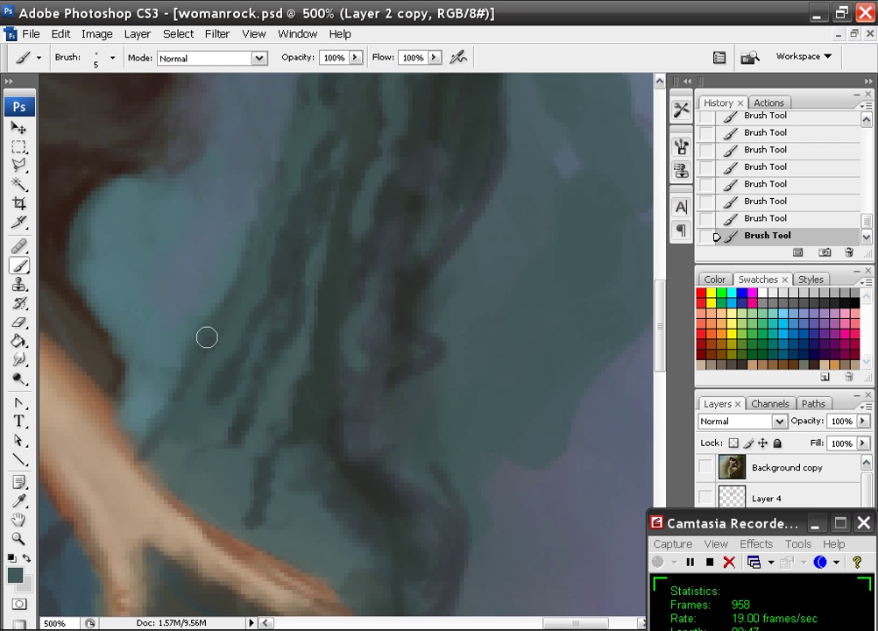
{"action": "mouse_move", "coordinate": [243, 372]}
{"action": "left_mouse_down"}
{"action": "mouse_move", "coordinate": [347, 294]}
{"action": "mouse_move", "coordinate": [333, 221]}
{"action": "left_mouse_up"}
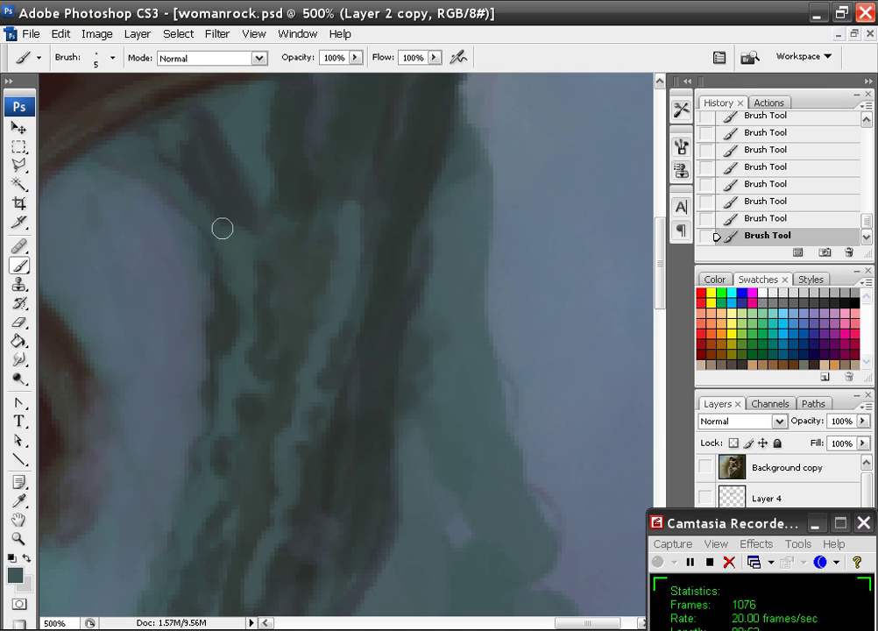
- Refine the dark diagonal root below the cape tip with sampled dark and teal strokes where it meets the rock column
{"action": "left_click", "coordinate": [193, 160], "text": "alt"}
{"action": "mouse_move", "coordinate": [198, 133]}
{"action": "left_mouse_down"}
{"action": "mouse_move", "coordinate": [216, 211]}
{"action": "mouse_move", "coordinate": [245, 227]}
{"action": "mouse_move", "coordinate": [260, 255]}
{"action": "left_mouse_up"}
{"action": "left_click", "coordinate": [231, 251], "text": "alt"}
{"action": "mouse_move", "coordinate": [209, 216]}
{"action": "left_mouse_down"}
{"action": "mouse_move", "coordinate": [226, 245]}
{"action": "mouse_move", "coordinate": [122, 151]}
{"action": "left_mouse_up"}
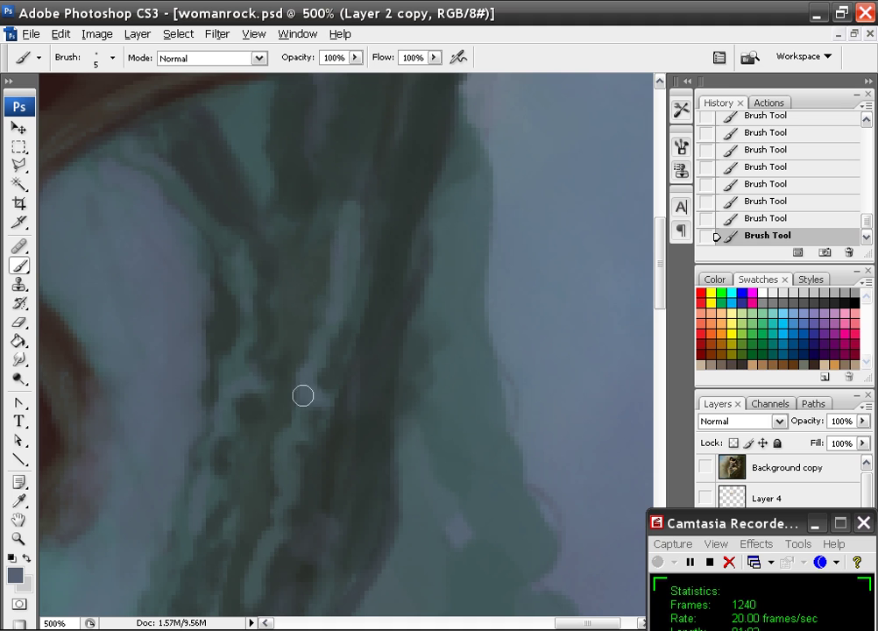
- Shape the top of the rock with a dark curved contour and dark folds around its teal surface
{"action": "mouse_move", "coordinate": [330, 200]}
{"action": "left_mouse_down"}
{"action": "mouse_move", "coordinate": [346, 341]}
{"action": "mouse_move", "coordinate": [382, 398]}
{"action": "mouse_move", "coordinate": [345, 301]}
{"action": "mouse_move", "coordinate": [420, 329]}
{"action": "left_mouse_up"}
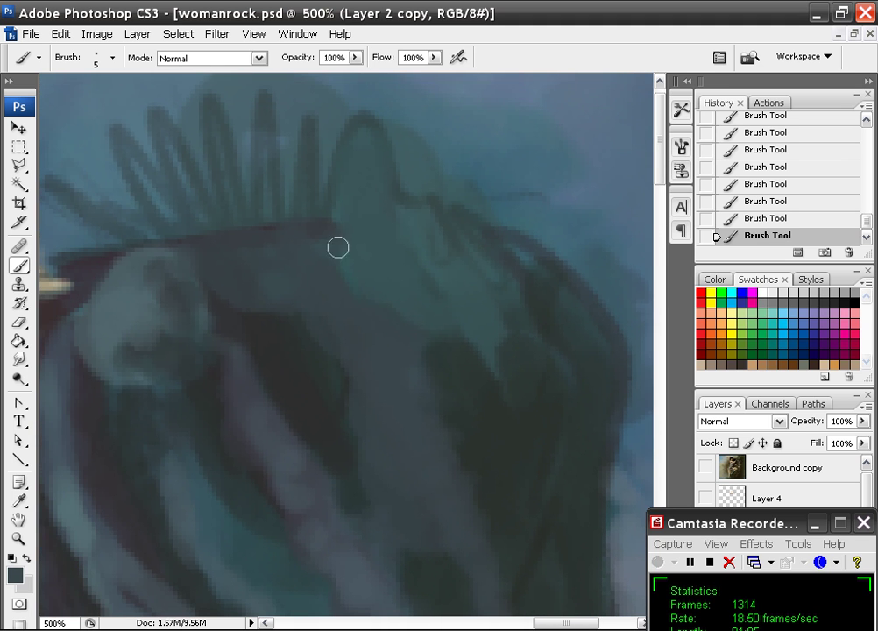
{"action": "mouse_move", "coordinate": [334, 204]}
{"action": "left_mouse_down"}
{"action": "mouse_move", "coordinate": [416, 226]}
{"action": "mouse_move", "coordinate": [466, 276]}
{"action": "left_mouse_up"}
{"action": "left_click", "coordinate": [526, 310], "text": "alt"}
{"action": "mouse_move", "coordinate": [524, 358]}
{"action": "left_mouse_down"}
{"action": "mouse_move", "coordinate": [465, 267]}
{"action": "mouse_move", "coordinate": [377, 219]}
{"action": "mouse_move", "coordinate": [353, 222]}
{"action": "mouse_move", "coordinate": [414, 248]}
{"action": "mouse_move", "coordinate": [337, 248]}
{"action": "mouse_move", "coordinate": [356, 268]}
{"action": "mouse_move", "coordinate": [275, 262]}
{"action": "mouse_move", "coordinate": [348, 304]}
{"action": "left_mouse_up"}
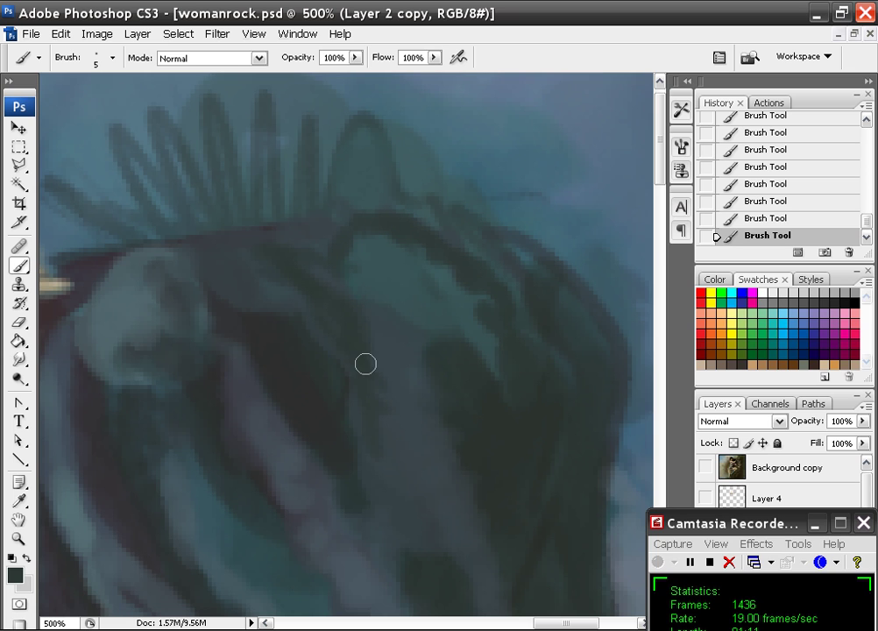
- Paint small dark and blue-grey strokes along the rock folds above the cape tip, sampling colors from the rock
{"action": "left_click_drag", "start_coordinate": [417, 452], "coordinate": [313, 171]}
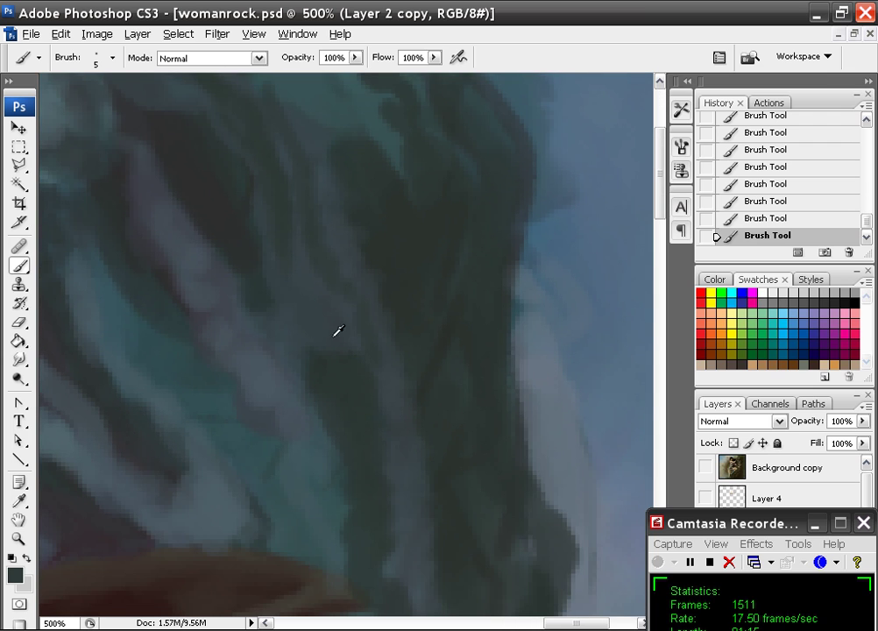
{"action": "left_click", "coordinate": [339, 372], "text": "alt"}
{"action": "mouse_move", "coordinate": [293, 281]}
{"action": "left_mouse_down"}
{"action": "mouse_move", "coordinate": [319, 355]}
{"action": "mouse_move", "coordinate": [328, 342]}
{"action": "mouse_move", "coordinate": [289, 248]}
{"action": "mouse_move", "coordinate": [295, 351]}
{"action": "mouse_move", "coordinate": [270, 376]}
{"action": "mouse_move", "coordinate": [305, 324]}
{"action": "mouse_move", "coordinate": [287, 278]}
{"action": "left_mouse_up"}
{"action": "left_click", "coordinate": [290, 354], "text": "alt"}
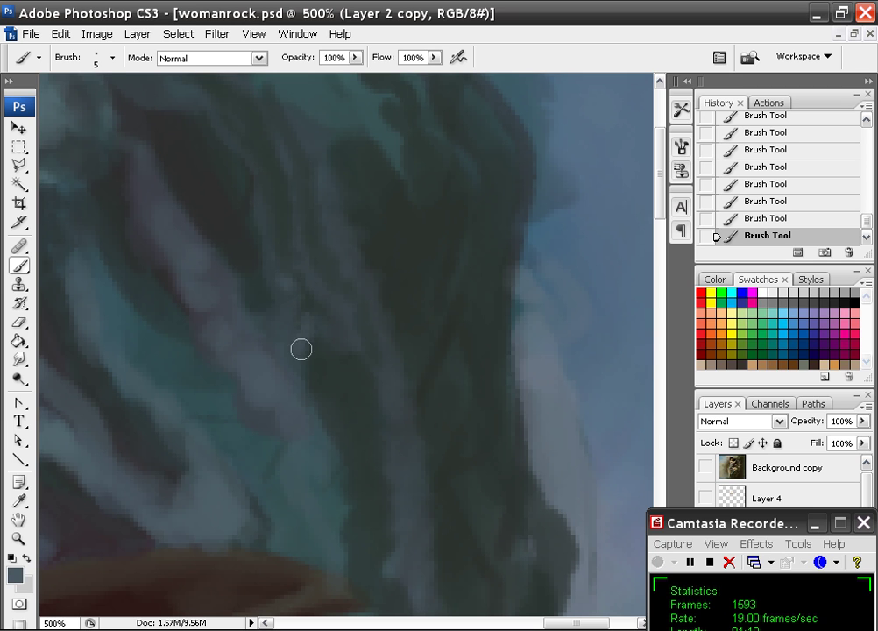
{"action": "mouse_move", "coordinate": [301, 349]}
{"action": "left_mouse_down"}
{"action": "mouse_move", "coordinate": [308, 389]}
{"action": "mouse_move", "coordinate": [323, 353]}
{"action": "mouse_move", "coordinate": [313, 408]}
{"action": "mouse_move", "coordinate": [344, 482]}
{"action": "left_mouse_up"}
{"action": "mouse_move", "coordinate": [325, 383]}
{"action": "left_mouse_down"}
{"action": "mouse_move", "coordinate": [341, 423]}
{"action": "mouse_move", "coordinate": [278, 227]}
{"action": "left_mouse_up"}
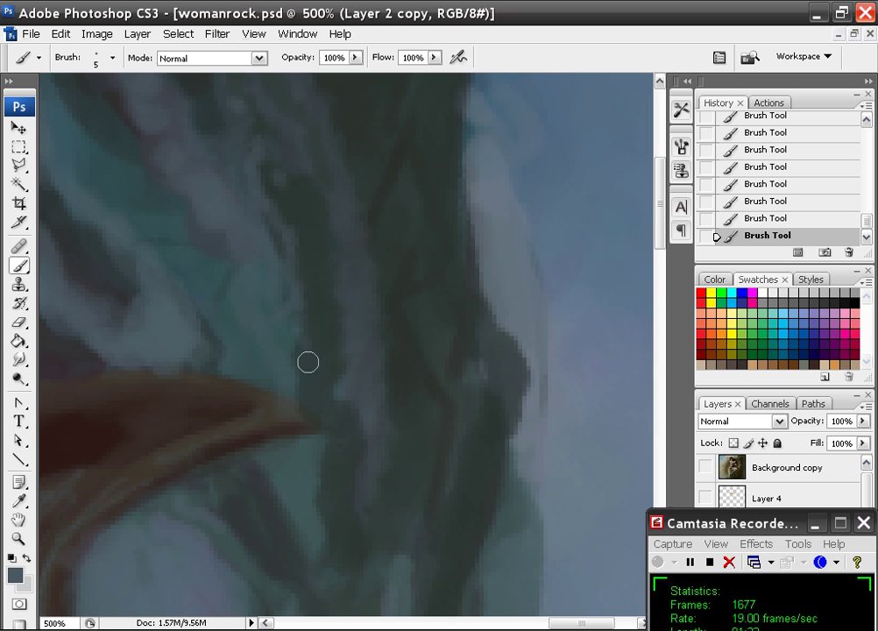
- Switch to the 1 px brush and paint fine cracks and dark specks along the grey ridges of the upper rock
{"action": "right_click", "coordinate": [278, 267]}
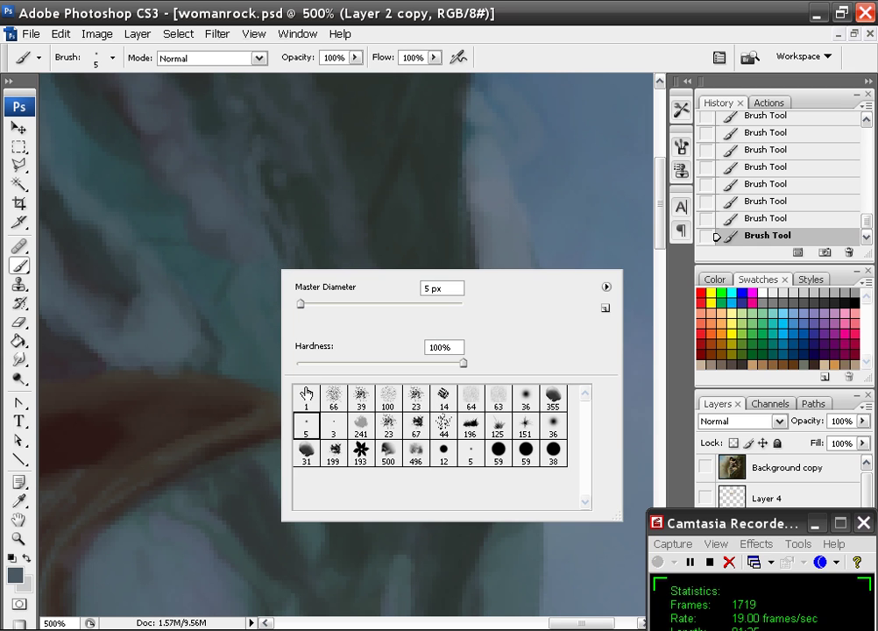
{"action": "left_click", "coordinate": [306, 396]}
{"action": "left_click", "coordinate": [310, 205]}
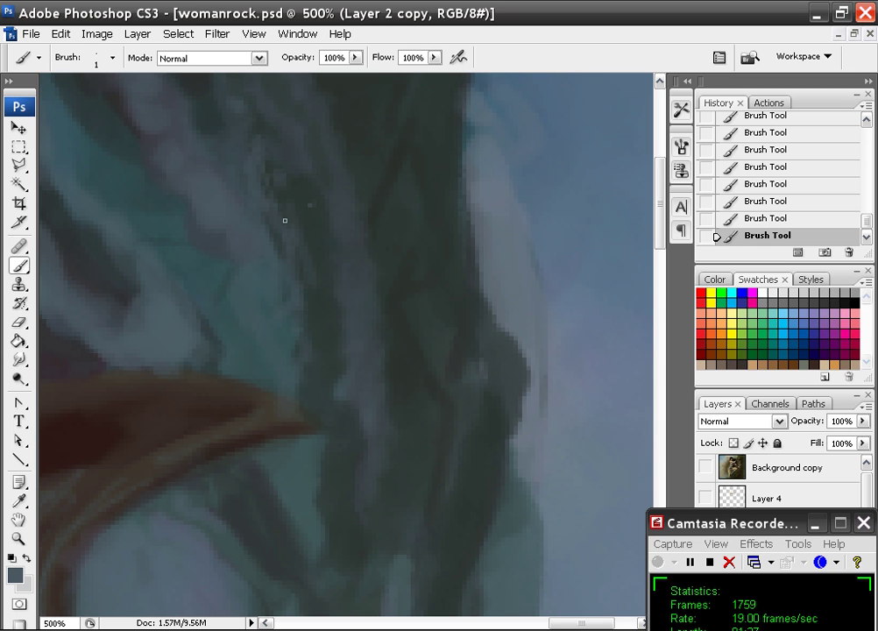
{"action": "mouse_move", "coordinate": [312, 320]}
{"action": "left_mouse_down"}
{"action": "mouse_move", "coordinate": [289, 190]}
{"action": "mouse_move", "coordinate": [326, 329]}
{"action": "mouse_move", "coordinate": [353, 247]}
{"action": "mouse_move", "coordinate": [270, 182]}
{"action": "left_mouse_up"}
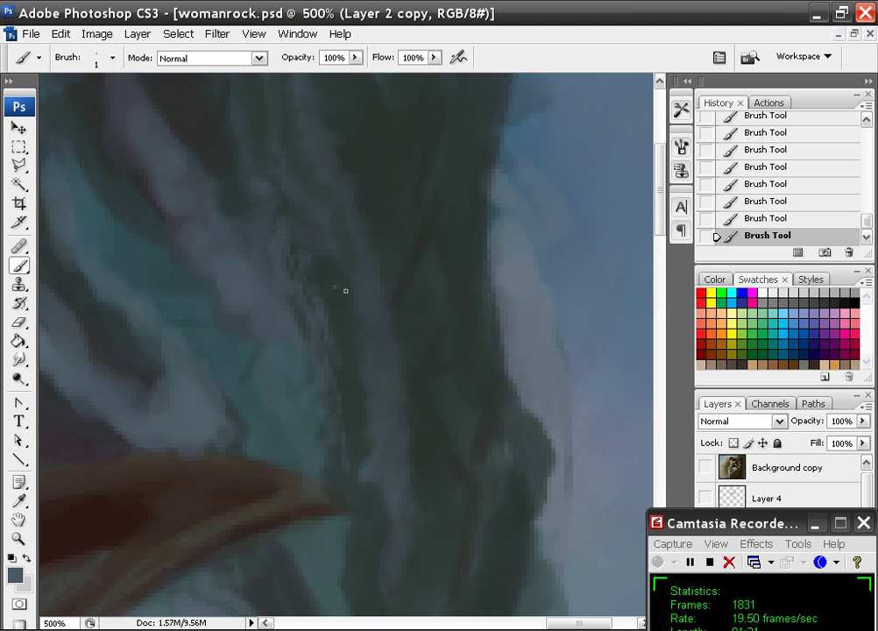
{"action": "key", "text": "ctrl+plus"}
{"action": "left_click_drag", "start_coordinate": [347, 279], "coordinate": [362, 406]}
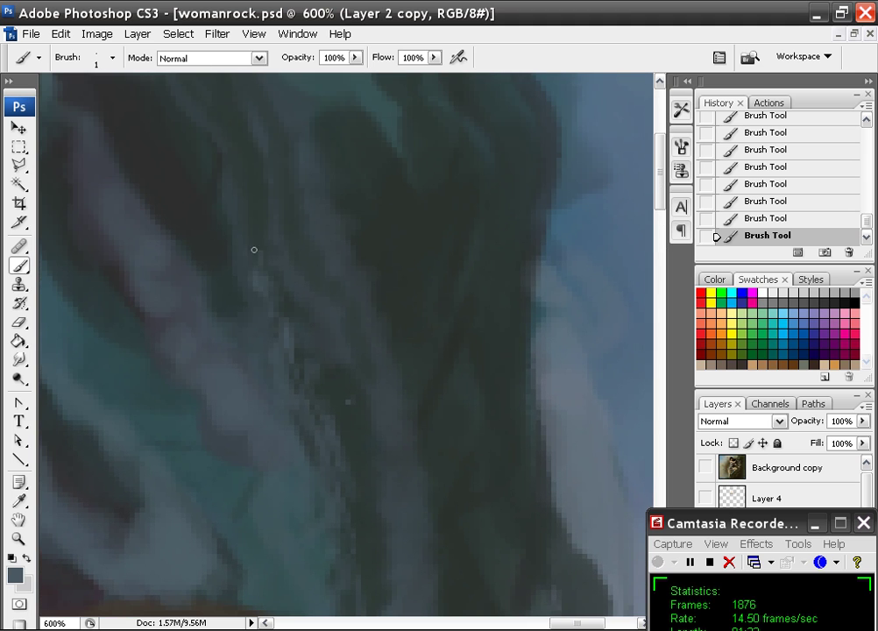
{"action": "left_click", "coordinate": [200, 191], "text": "alt"}
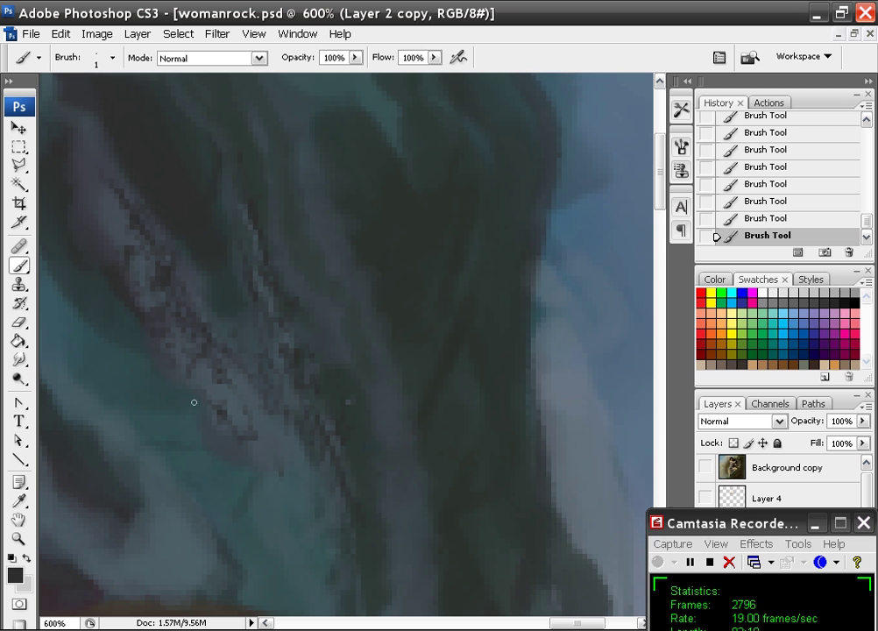
- Choose a lighter shade of the sampled blue-grey and paint fine highlights along the two textured ridges of the upper rock
{"action": "left_click", "coordinate": [178, 535], "text": "alt"}
{"action": "left_click", "coordinate": [15, 574]}
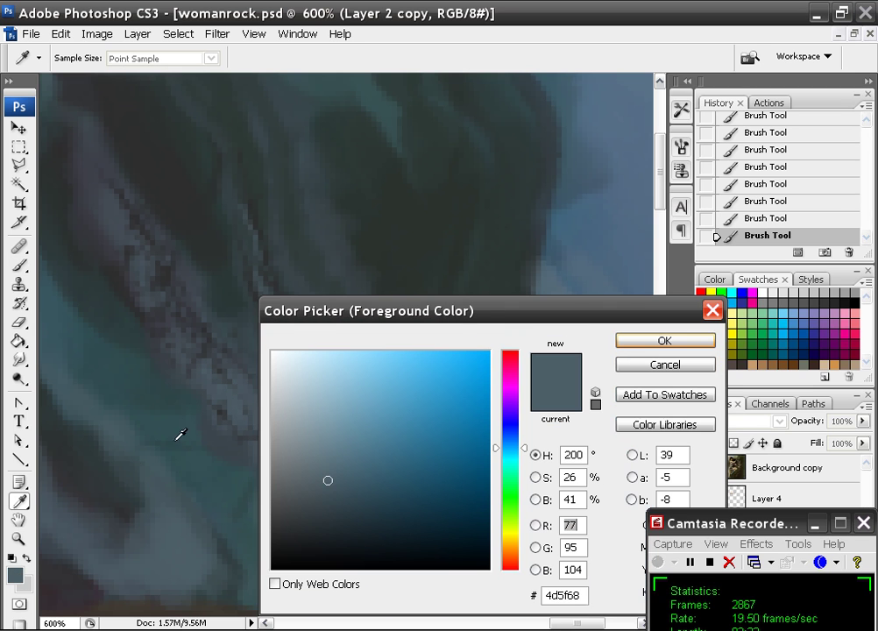
{"action": "left_click", "coordinate": [333, 448]}
{"action": "left_click", "coordinate": [657, 340]}
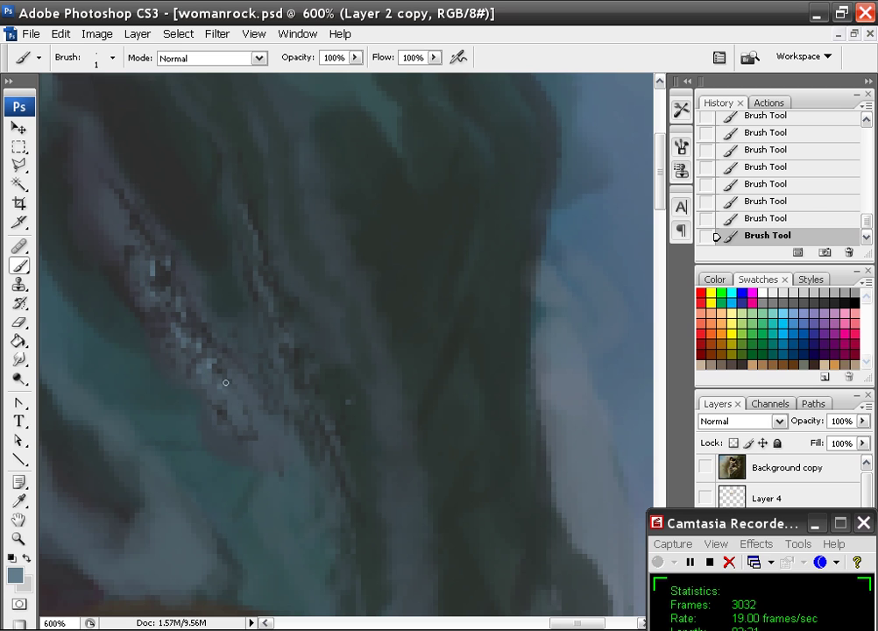
{"action": "left_click_drag", "start_coordinate": [225, 382], "coordinate": [252, 434]}
{"action": "left_click_drag", "start_coordinate": [124, 224], "coordinate": [93, 163]}
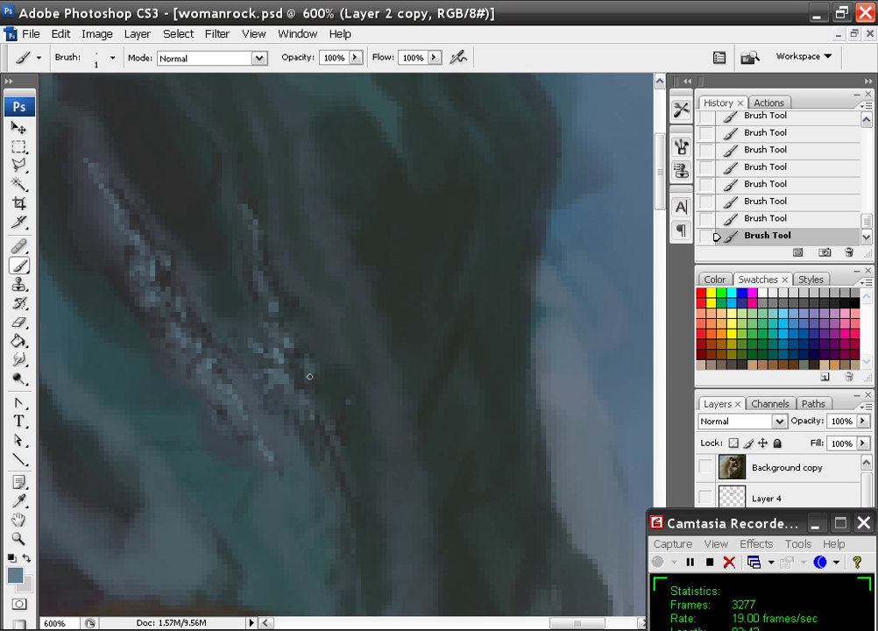
- Paint fine dark accents between the highlighted ridges of the upper rock, using sampled dark tones
{"action": "left_click", "coordinate": [292, 357], "text": "alt"}
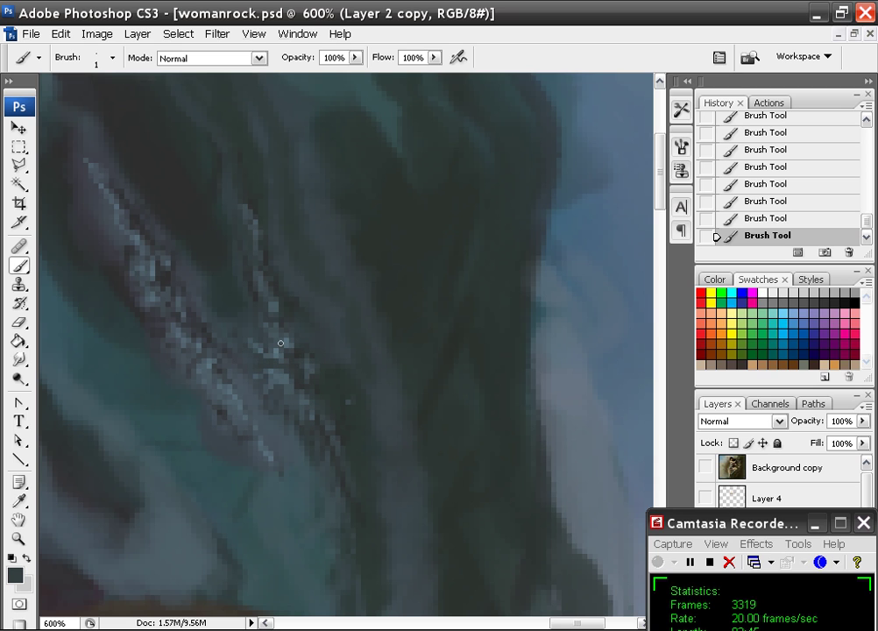
{"action": "left_click", "coordinate": [212, 238], "text": "alt"}
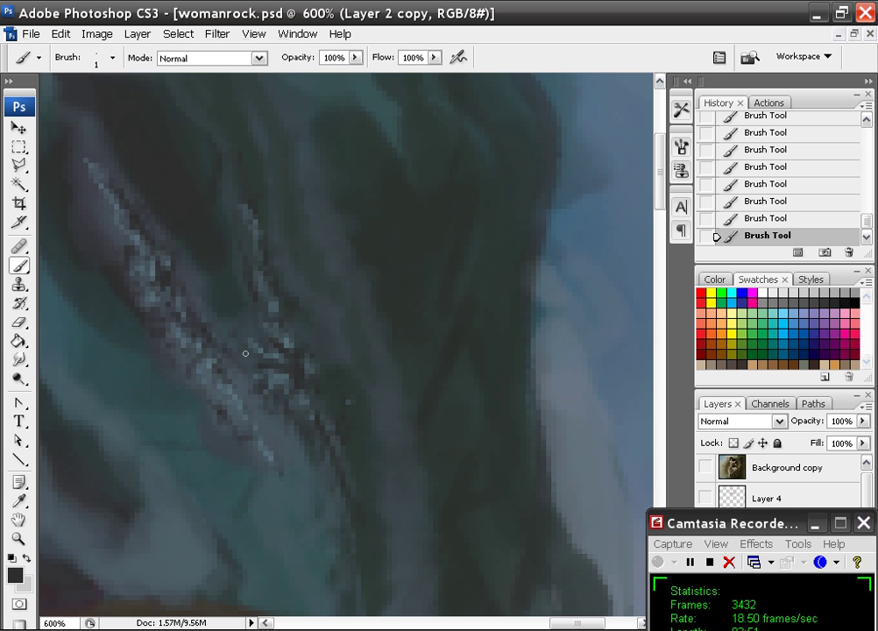
{"action": "left_click_drag", "start_coordinate": [255, 354], "coordinate": [200, 304]}
- Examine the textured upper rock and the rest of the rock column from a wider view
{"action": "key", "text": "ctrl+minus"}
{"action": "key", "text": "ctrl+minus"}
{"action": "key", "text": "ctrl+minus"}
{"action": "key", "text": "ctrl+minus"}
{"action": "key", "text": "ctrl+minus"}
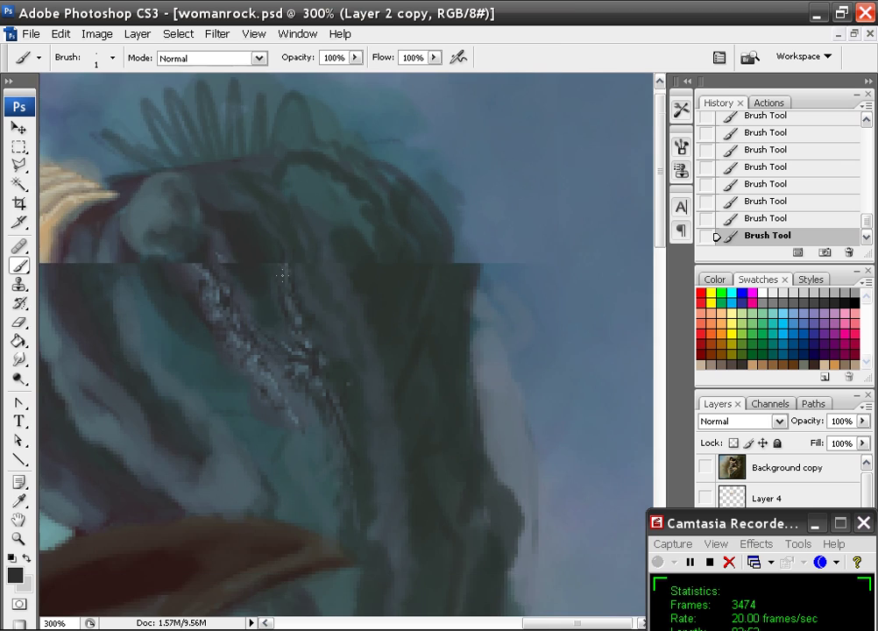
{"action": "key", "text": "ctrl+plus"}
{"action": "key", "text": "ctrl+plus"}
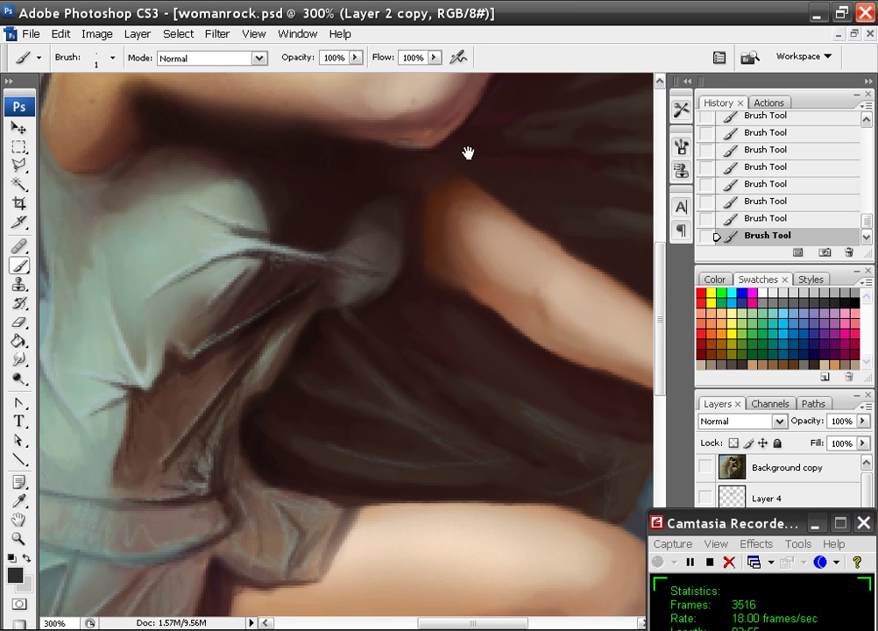
{"action": "left_click_drag", "start_coordinate": [466, 151], "coordinate": [138, 359]}
{"action": "scroll", "coordinate": [329, 339], "scroll_direction": "down", "scroll_amount": 1}
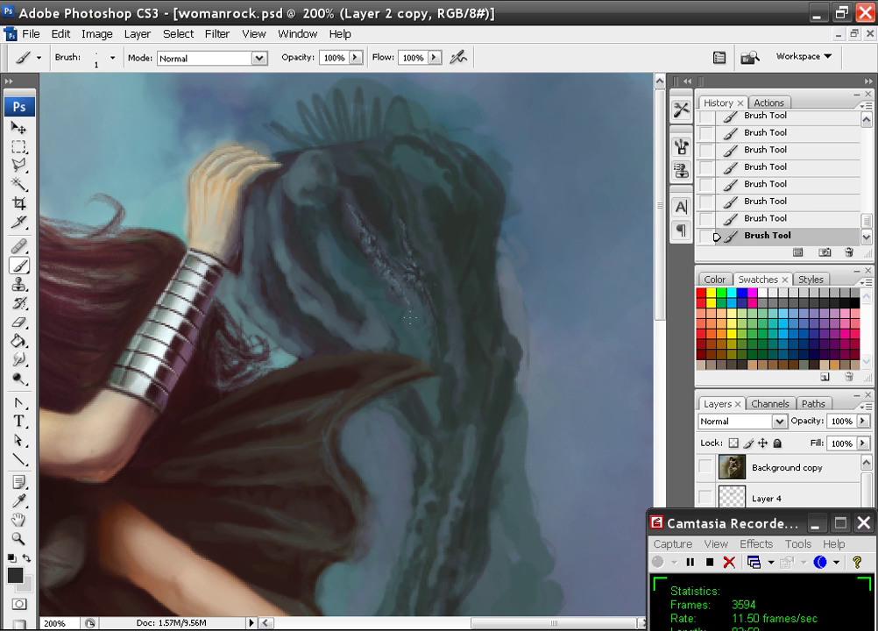
{"action": "scroll", "coordinate": [354, 285], "scroll_direction": "down", "scroll_amount": 3}
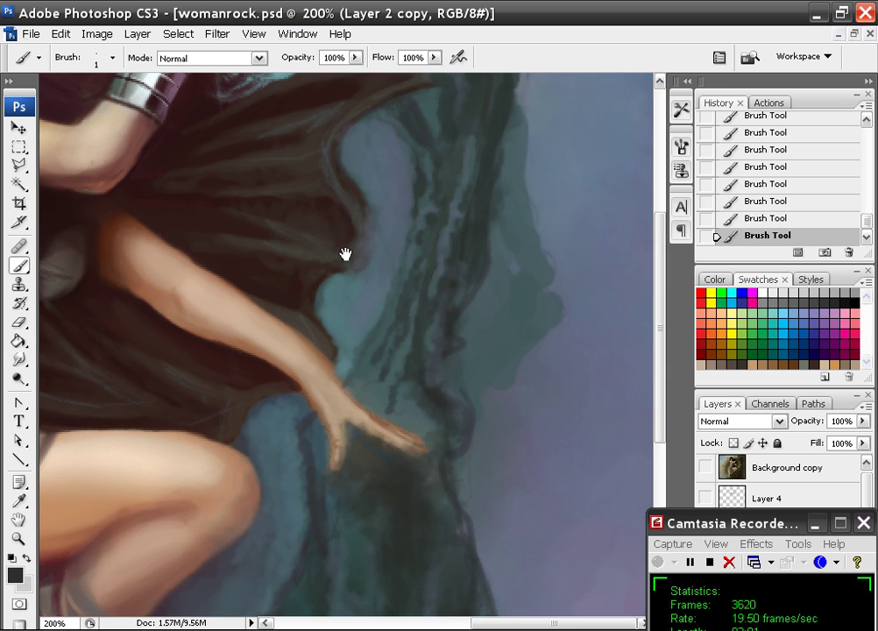
- With the 5 px brush, reshape the rock's outer edge in sampled teal and rework the dark cracks near the lower hand
{"action": "right_click", "coordinate": [465, 256]}
{"action": "left_click", "coordinate": [500, 379]}
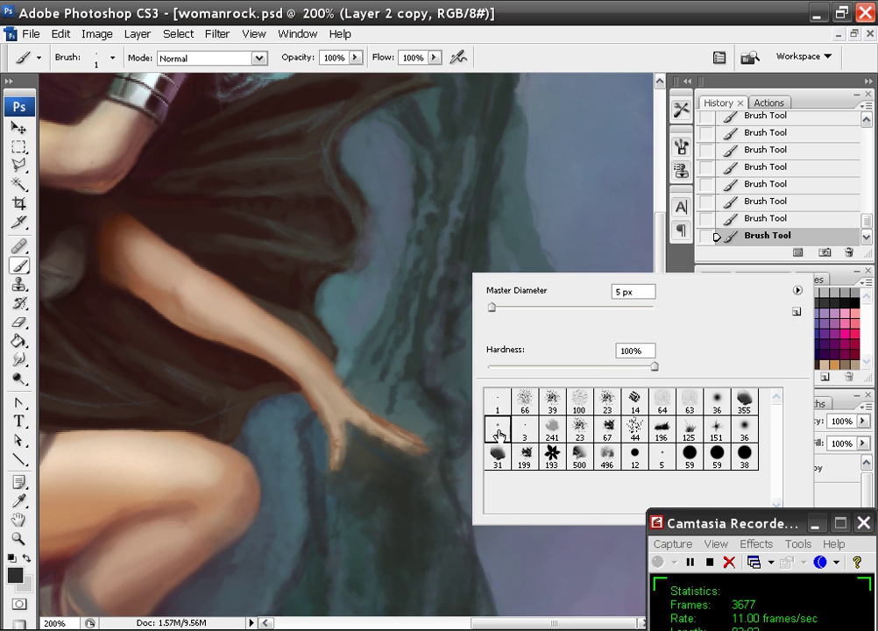
{"action": "left_click", "coordinate": [520, 234], "text": "alt"}
{"action": "mouse_move", "coordinate": [498, 187]}
{"action": "left_mouse_down"}
{"action": "mouse_move", "coordinate": [517, 110]}
{"action": "mouse_move", "coordinate": [500, 149]}
{"action": "mouse_move", "coordinate": [507, 111]}
{"action": "mouse_move", "coordinate": [507, 213]}
{"action": "mouse_move", "coordinate": [538, 259]}
{"action": "mouse_move", "coordinate": [541, 286]}
{"action": "mouse_move", "coordinate": [524, 264]}
{"action": "mouse_move", "coordinate": [550, 267]}
{"action": "mouse_move", "coordinate": [542, 283]}
{"action": "mouse_move", "coordinate": [542, 246]}
{"action": "left_mouse_up"}
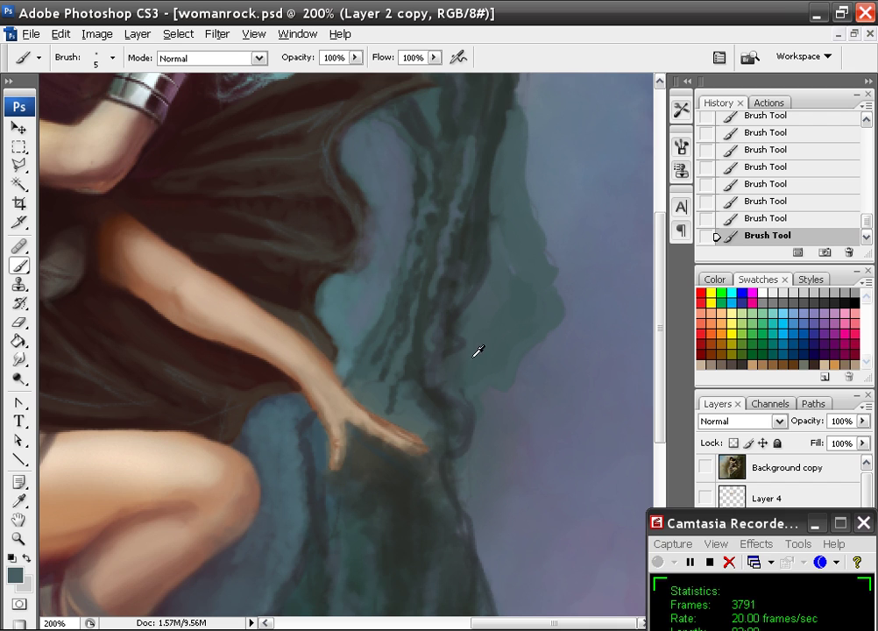
{"action": "left_click", "coordinate": [462, 320], "text": "alt"}
{"action": "left_click", "coordinate": [464, 334], "text": "alt"}
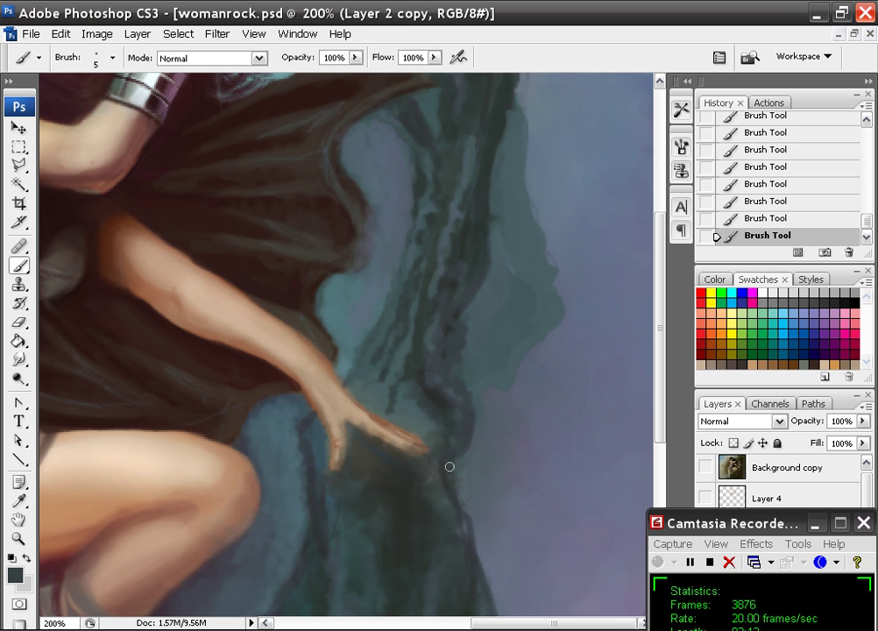
- Darken the crack below the hand, then paint a curved opening in sampled blue-grey inside the rock's outer bulge, trimming its edge in teal
{"action": "left_click_drag", "start_coordinate": [449, 466], "coordinate": [466, 524]}
{"action": "left_click", "coordinate": [429, 409], "text": "alt"}
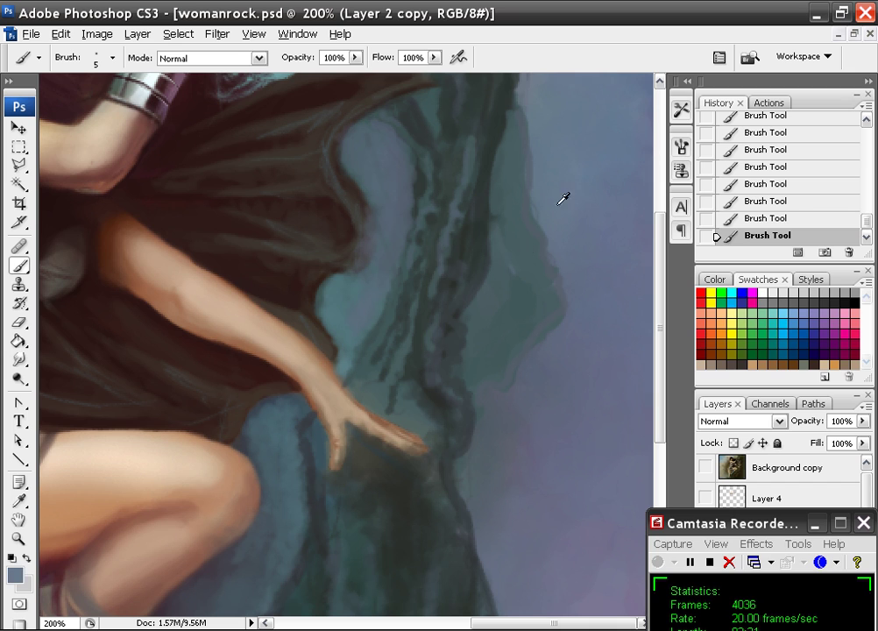
{"action": "left_click_drag", "start_coordinate": [489, 233], "coordinate": [496, 253]}
{"action": "left_click_drag", "start_coordinate": [488, 301], "coordinate": [462, 319]}
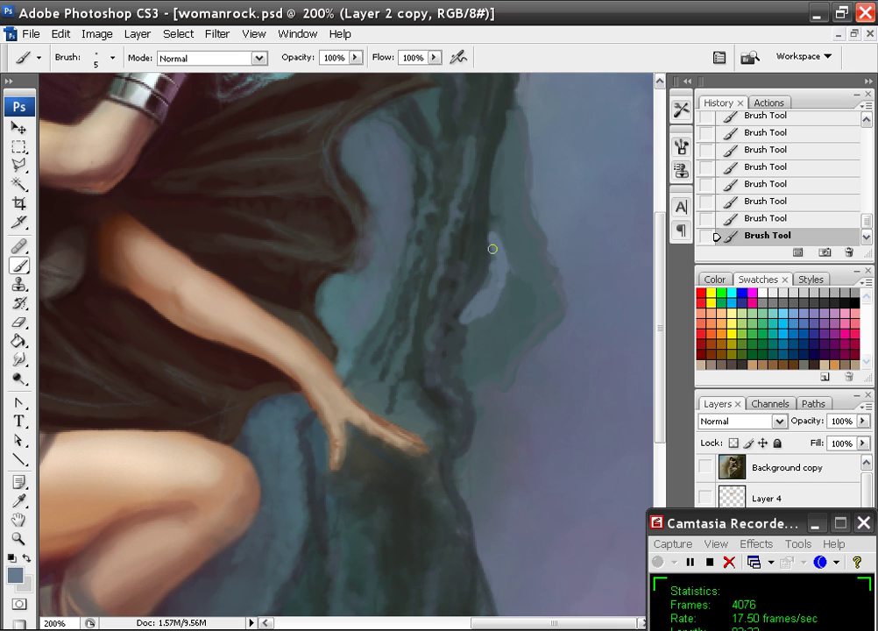
{"action": "left_click", "coordinate": [522, 292], "text": "alt"}
{"action": "left_click_drag", "start_coordinate": [511, 265], "coordinate": [475, 327]}
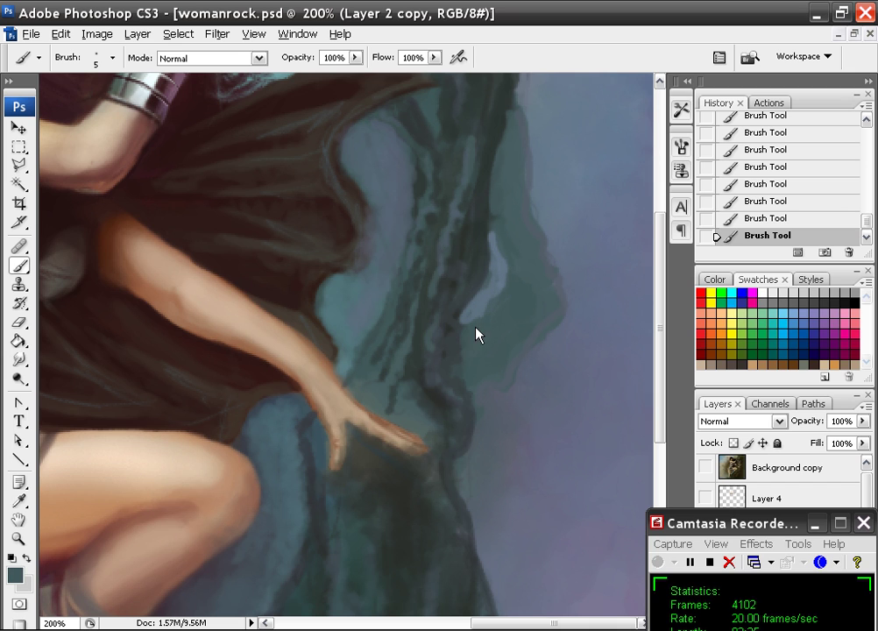
- Paint dark folds in a sampled dark tone along the outer bulge above and beside the opening, lowering the brush opacity to 64%
{"action": "left_click", "coordinate": [492, 229], "text": "alt"}
{"action": "left_click_drag", "start_coordinate": [490, 231], "coordinate": [491, 254]}
{"action": "left_click_drag", "start_coordinate": [500, 114], "coordinate": [495, 201]}
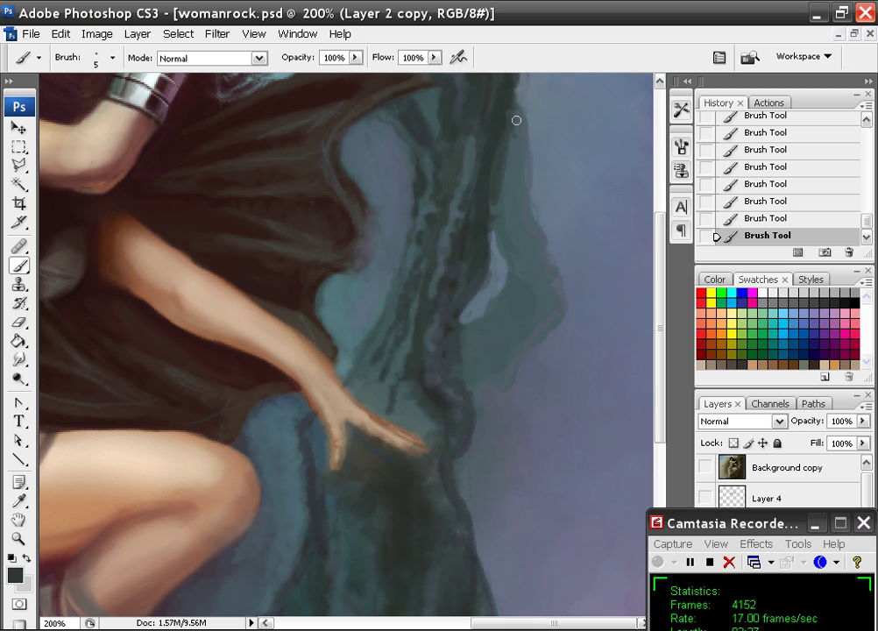
{"action": "mouse_move", "coordinate": [516, 120]}
{"action": "left_mouse_down"}
{"action": "mouse_move", "coordinate": [519, 165]}
{"action": "mouse_move", "coordinate": [513, 141]}
{"action": "left_mouse_up"}
{"action": "right_click", "coordinate": [499, 164]}
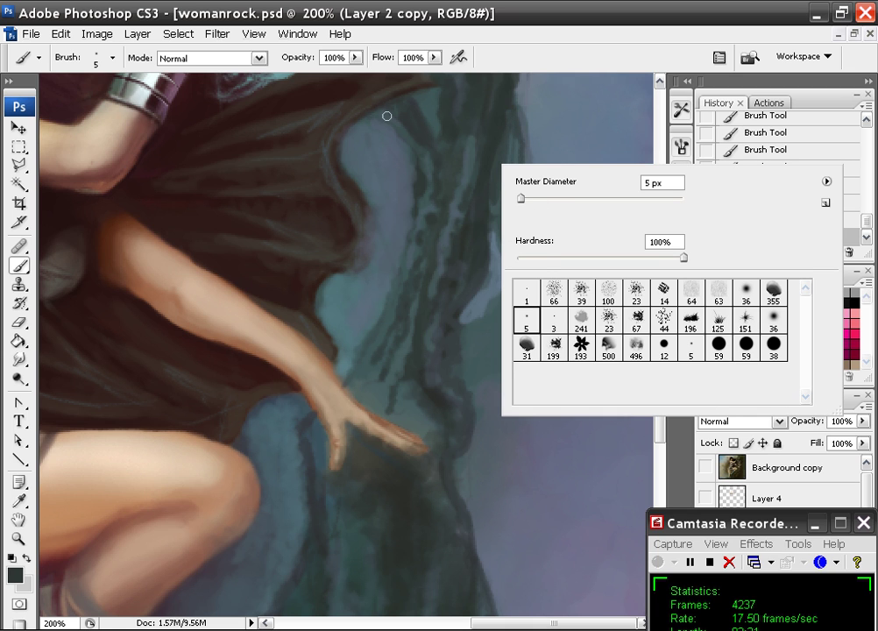
{"action": "left_click_drag", "start_coordinate": [283, 54], "coordinate": [254, 60]}
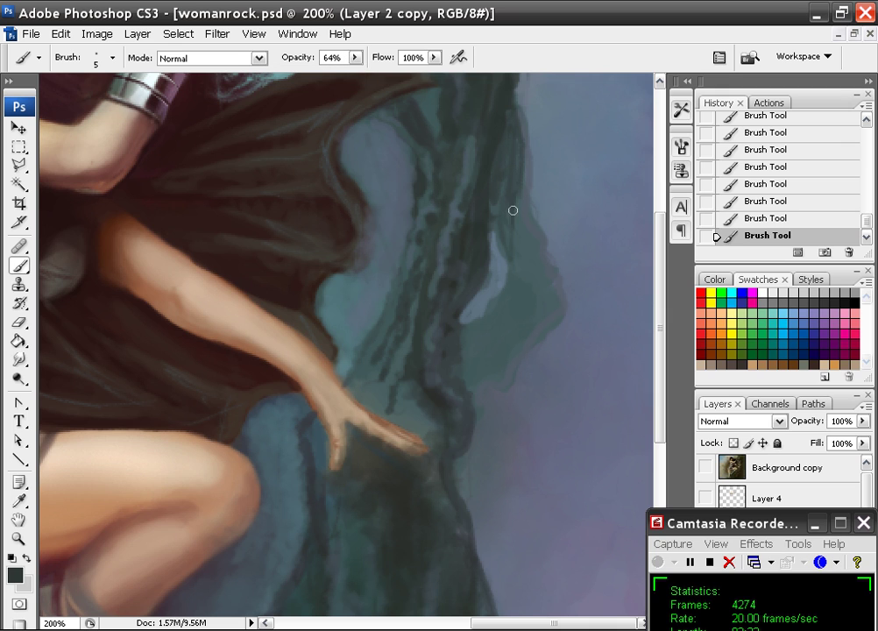
{"action": "left_click_drag", "start_coordinate": [512, 210], "coordinate": [518, 252]}
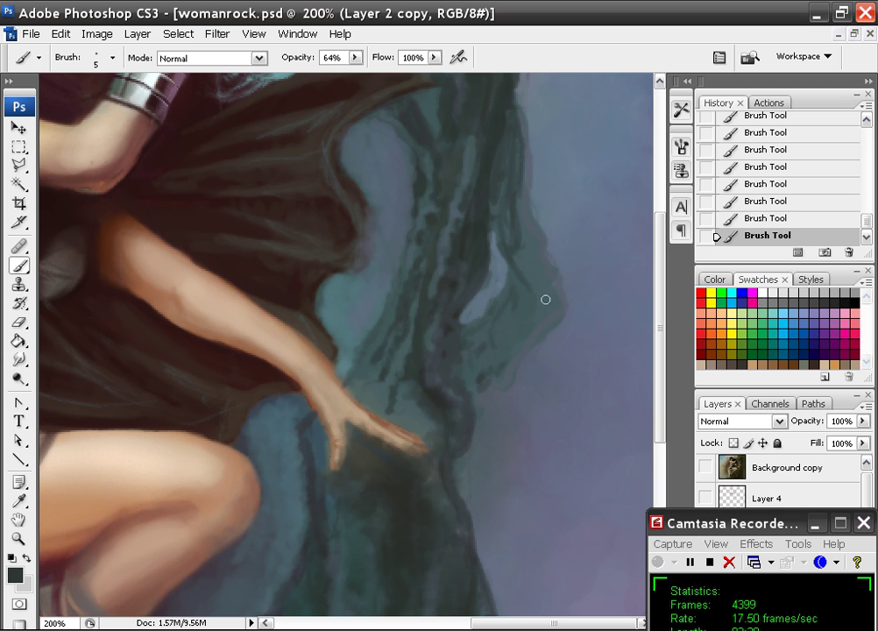
- Paint dark spiky grass blades fanning out over the top of the rock with the 5 px brush and a sampled dark tone
{"action": "key", "text": "ctrl+minus"}
{"action": "key", "text": "ctrl+minus"}
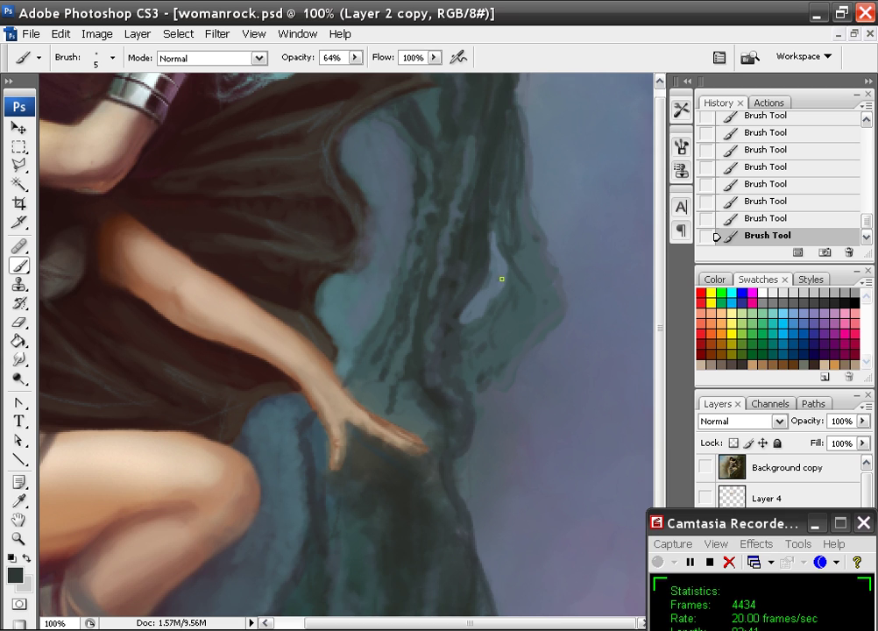
{"action": "key", "text": "ctrl+plus"}
{"action": "key", "text": "ctrl+plus"}
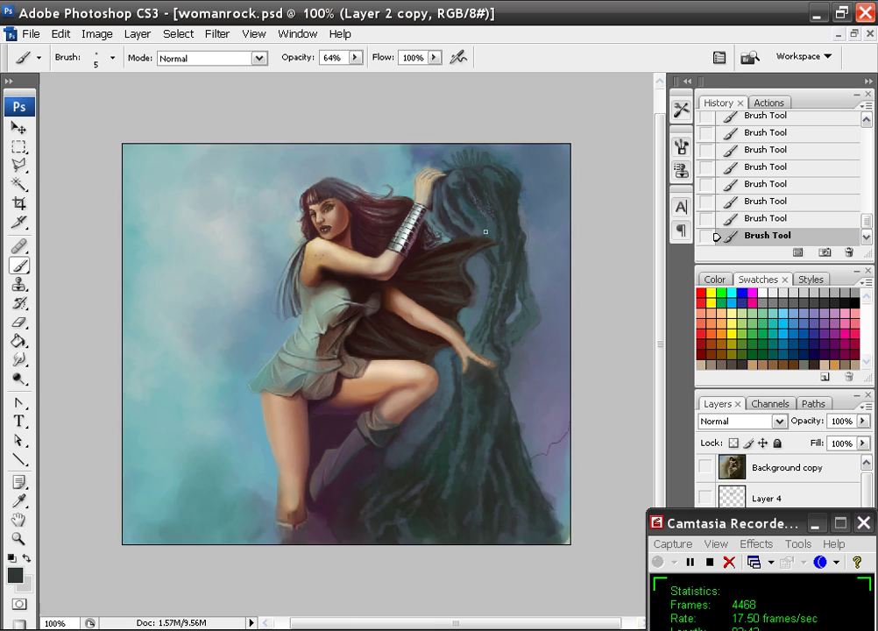
{"action": "left_click_drag", "start_coordinate": [506, 167], "coordinate": [479, 193]}
{"action": "key", "text": "ctrl+plus"}
{"action": "mouse_move", "coordinate": [449, 230]}
{"action": "left_mouse_down"}
{"action": "mouse_move", "coordinate": [335, 349]}
{"action": "mouse_move", "coordinate": [296, 424]}
{"action": "left_mouse_up"}
{"action": "left_click", "coordinate": [354, 175], "text": "alt"}
{"action": "mouse_move", "coordinate": [313, 126]}
{"action": "left_mouse_down"}
{"action": "mouse_move", "coordinate": [298, 80]}
{"action": "mouse_move", "coordinate": [319, 129]}
{"action": "left_mouse_up"}
{"action": "left_click_drag", "start_coordinate": [309, 143], "coordinate": [253, 92]}
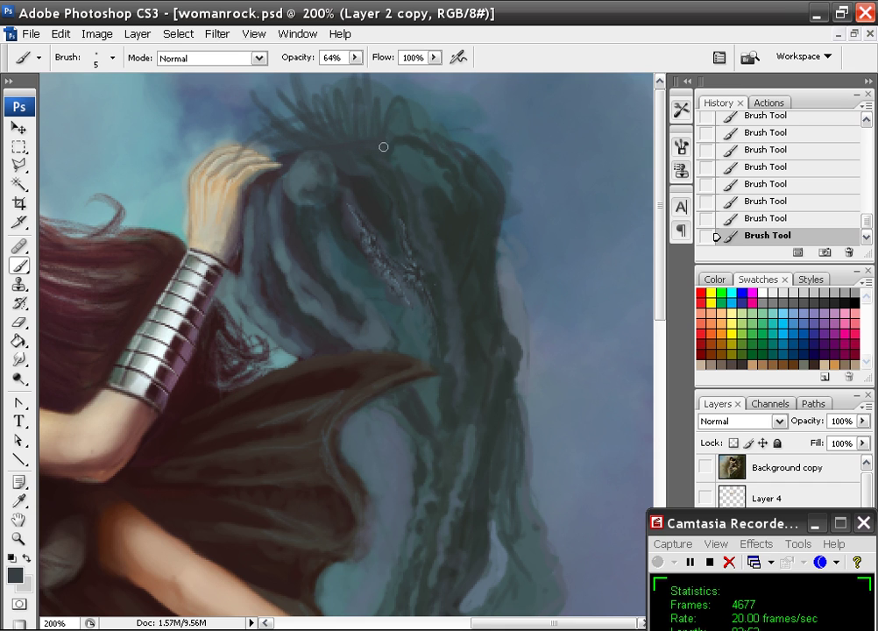
{"action": "mouse_move", "coordinate": [329, 88]}
{"action": "left_mouse_down"}
{"action": "mouse_move", "coordinate": [359, 63]}
{"action": "mouse_move", "coordinate": [309, 85]}
{"action": "left_mouse_up"}
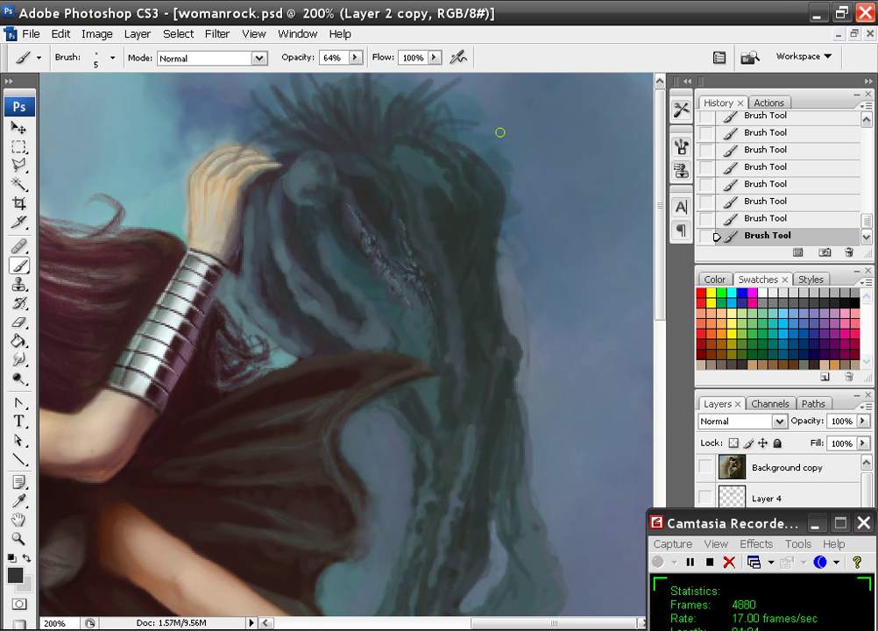
{"action": "left_click_drag", "start_coordinate": [448, 111], "coordinate": [515, 156]}
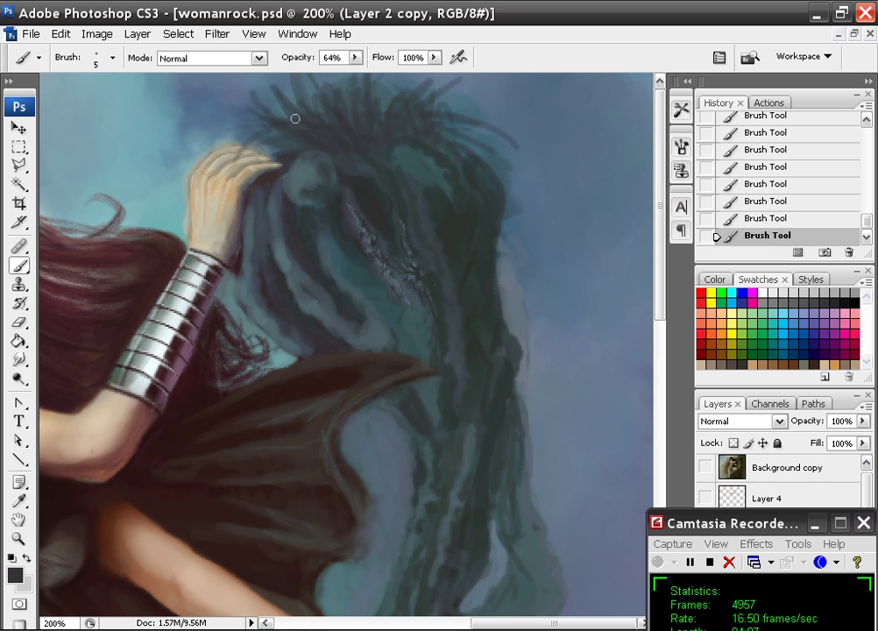
- With the 3 px brush, add thin blades around the grass tuft, using the dark tone, sampled grey-blue and sampled teal
{"action": "right_click", "coordinate": [296, 163]}
{"action": "left_click", "coordinate": [353, 295]}
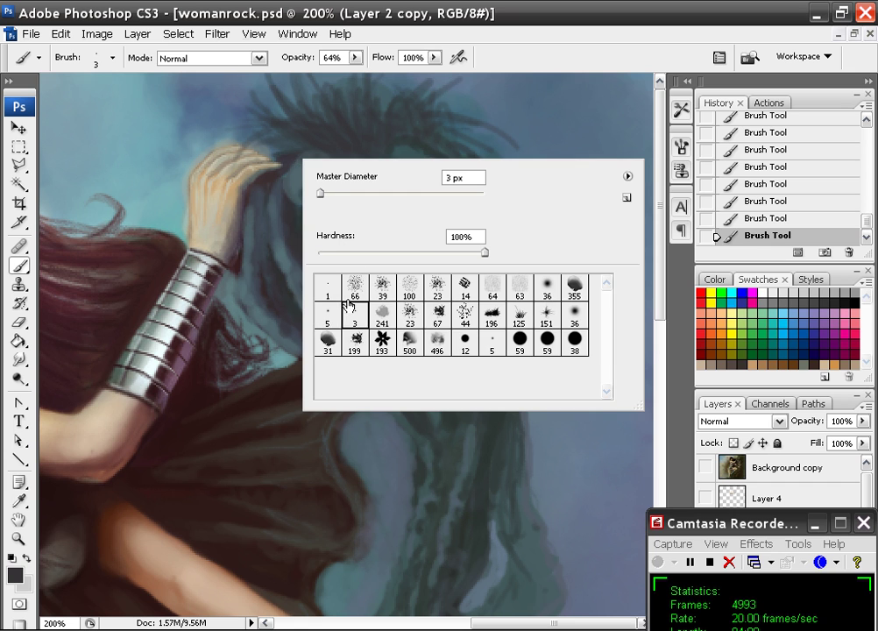
{"action": "key", "text": "Return"}
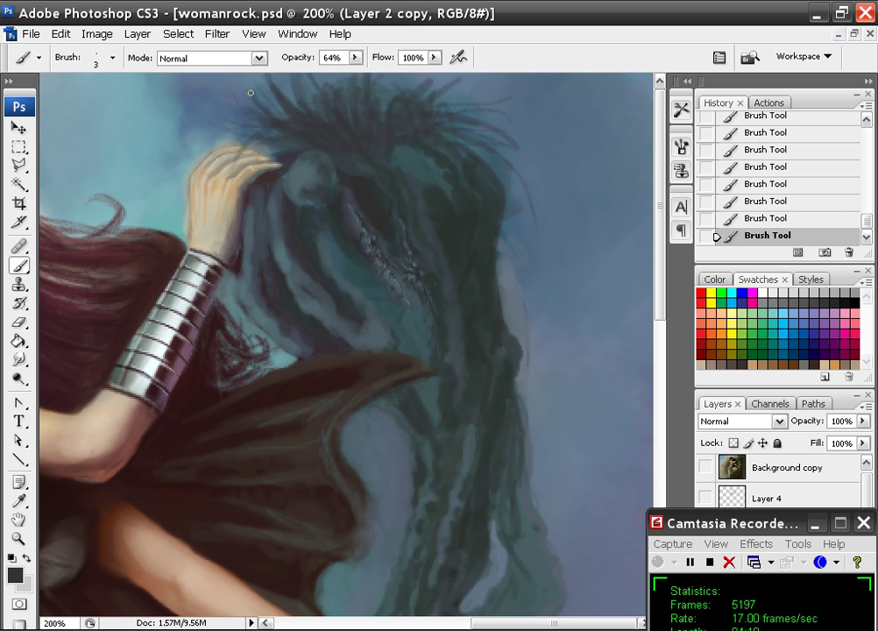
{"action": "left_click", "coordinate": [310, 181], "text": "alt"}
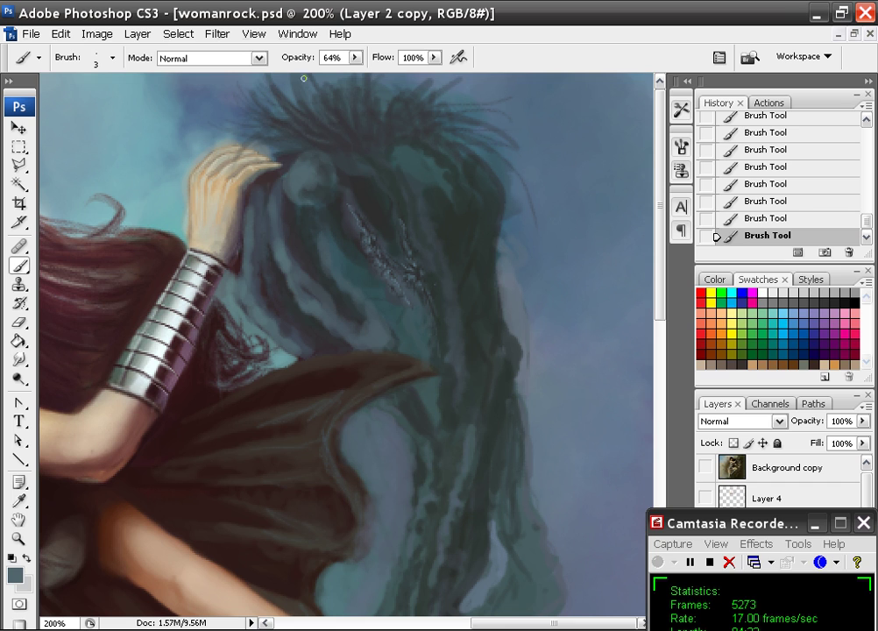
{"action": "left_click", "coordinate": [209, 131], "text": "alt"}
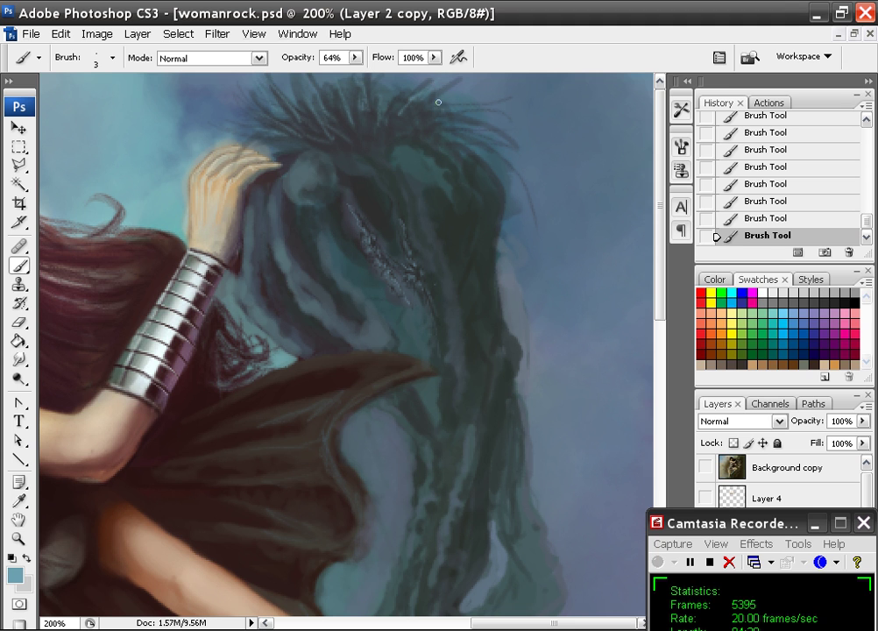
{"action": "left_click_drag", "start_coordinate": [418, 113], "coordinate": [463, 118]}
- Save the changes to womanrock.psd
{"action": "key", "text": "ctrl+minus"}
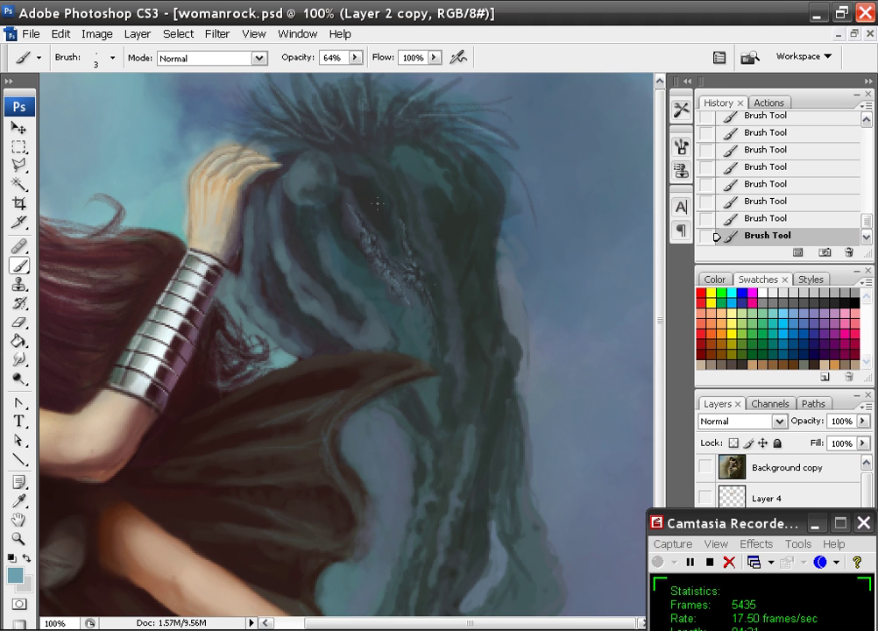
{"action": "key", "text": "ctrl+minus"}
{"action": "key", "text": "ctrl+plus"}
{"action": "key", "text": "ctrl+minus"}
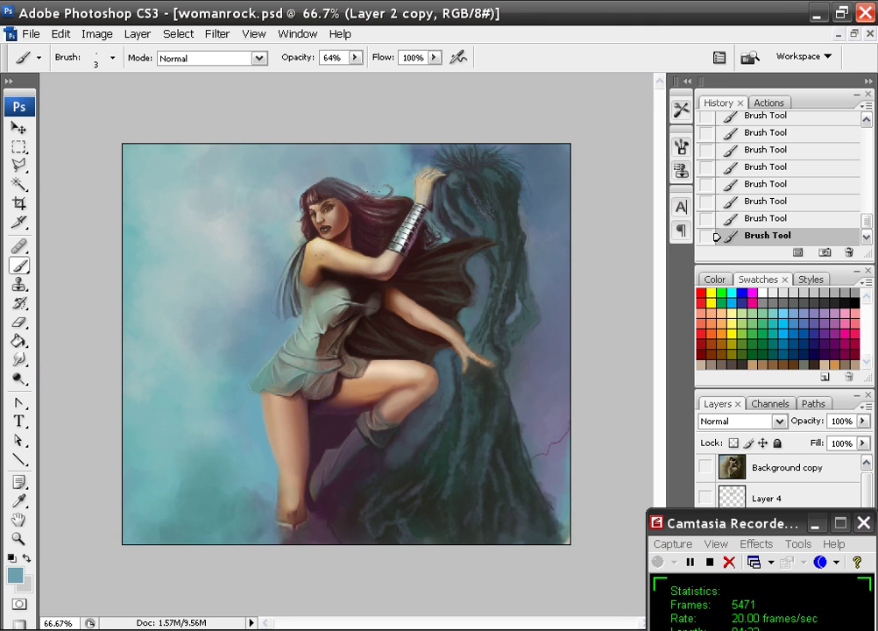
{"action": "key", "text": "ctrl+plus"}
{"action": "key", "text": "ctrl+minus"}
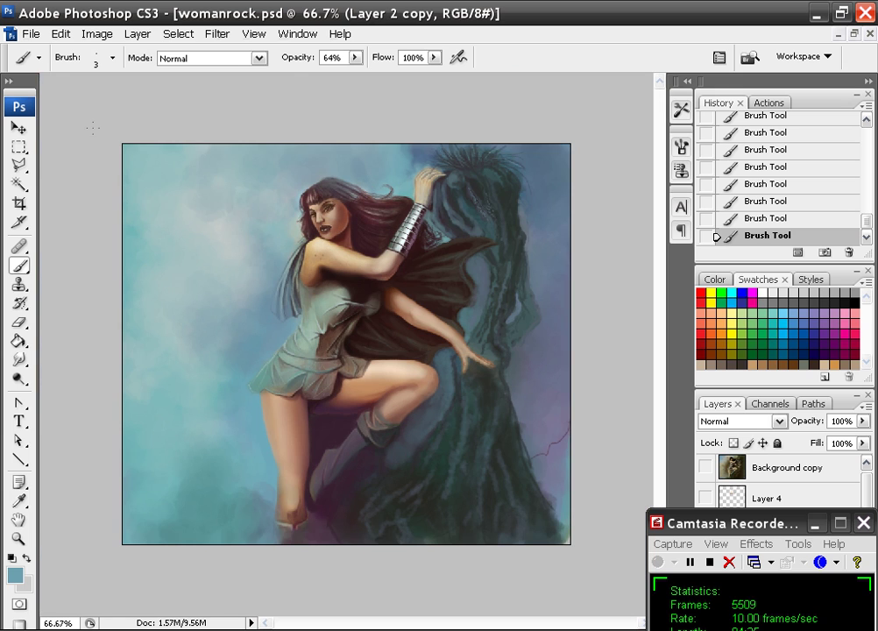
{"action": "left_click", "coordinate": [31, 34]}
{"action": "left_click", "coordinate": [53, 239]}
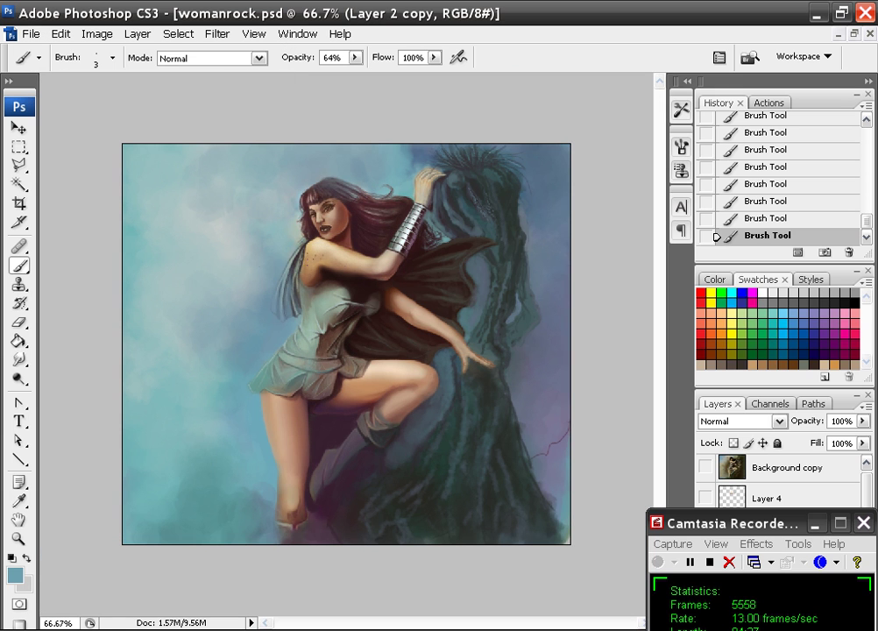
- Show the Background copy layer briefly to compare the original picture with the repainted version, then hide it again
{"action": "left_click_drag", "start_coordinate": [767, 532], "coordinate": [540, 571]}
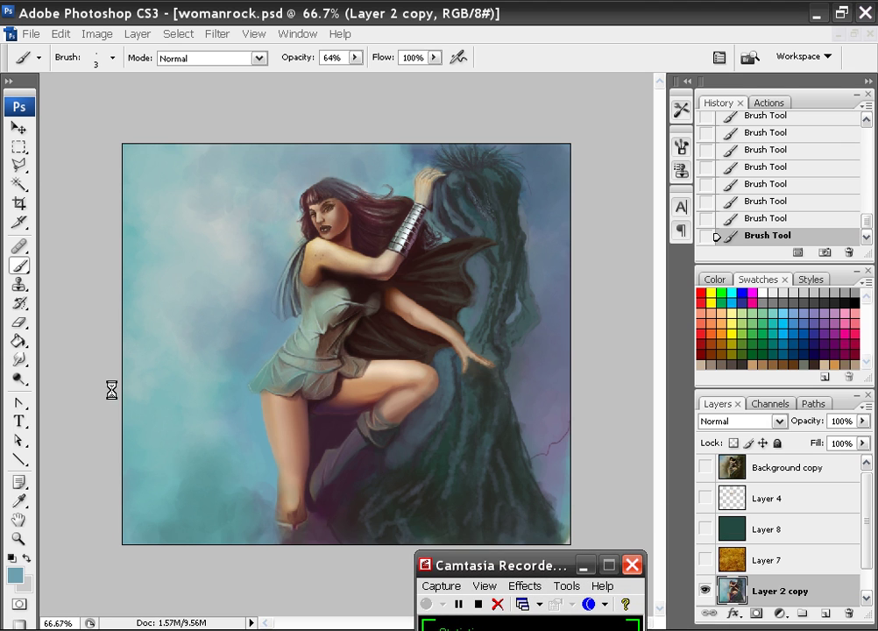
{"action": "left_click", "coordinate": [705, 474]}
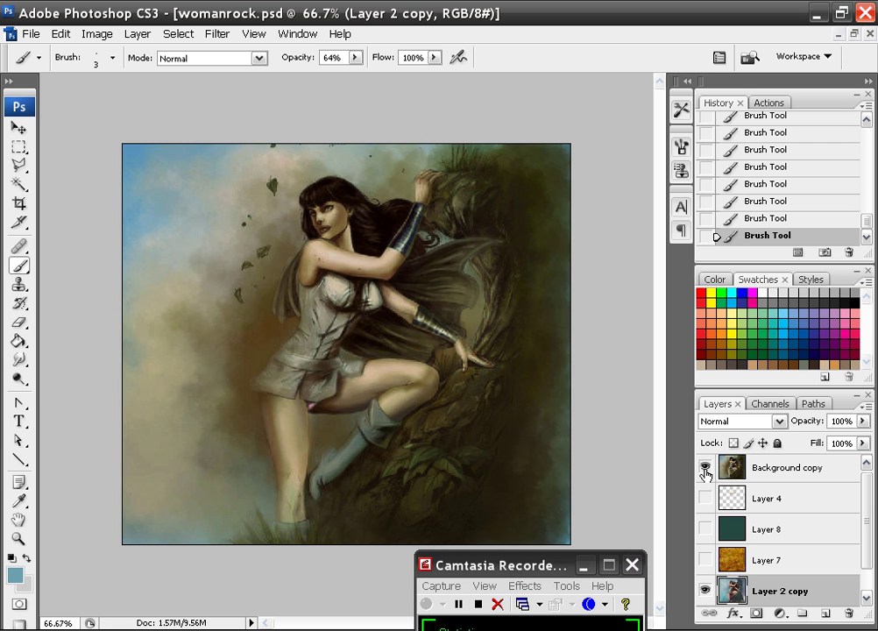
{"action": "left_click", "coordinate": [704, 473]}
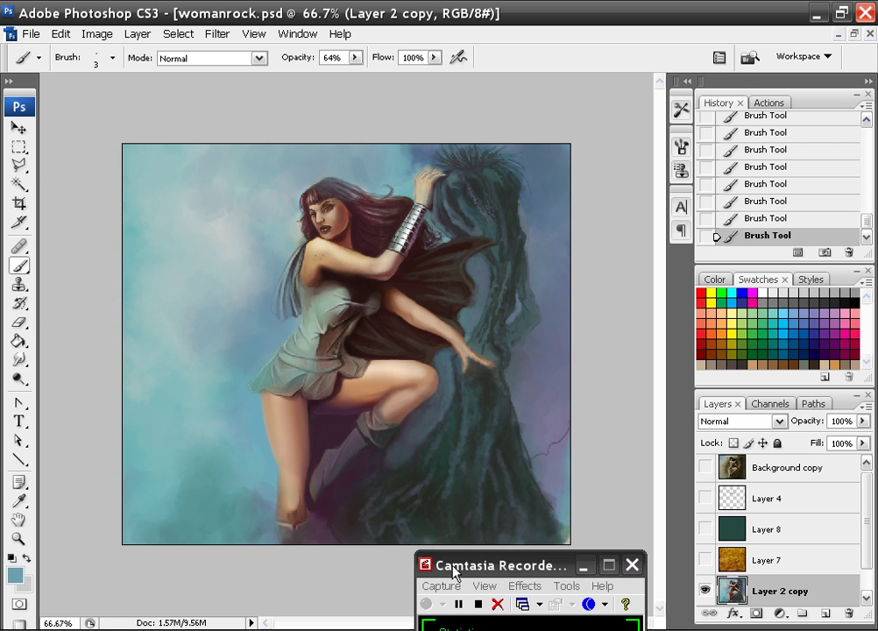
{"action": "left_click", "coordinate": [442, 580]}
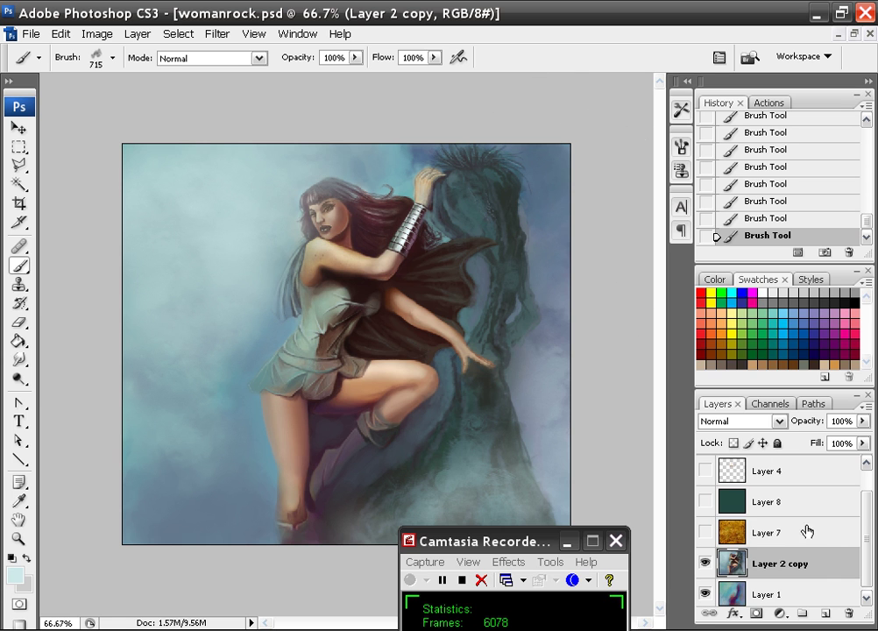
- Create a new layer and stamp mist over the woman's legs and the lower background with the 715 px cloud brush and sampled blue-grey
{"action": "key", "text": "ctrl+shift+alt+n"}
{"action": "mouse_move", "coordinate": [261, 372]}
{"action": "left_mouse_down"}
{"action": "mouse_move", "coordinate": [285, 413]}
{"action": "mouse_move", "coordinate": [274, 434]}
{"action": "mouse_move", "coordinate": [292, 493]}
{"action": "left_mouse_up"}
{"action": "left_click", "coordinate": [232, 513], "text": "alt"}
{"action": "left_click", "coordinate": [262, 410]}
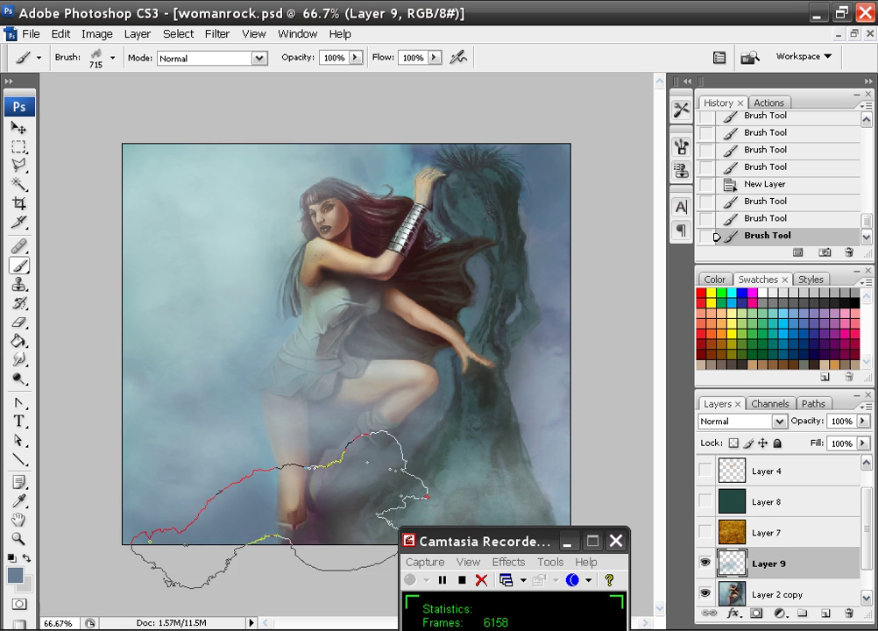
{"action": "left_click", "coordinate": [271, 482]}
{"action": "right_click", "coordinate": [196, 368]}
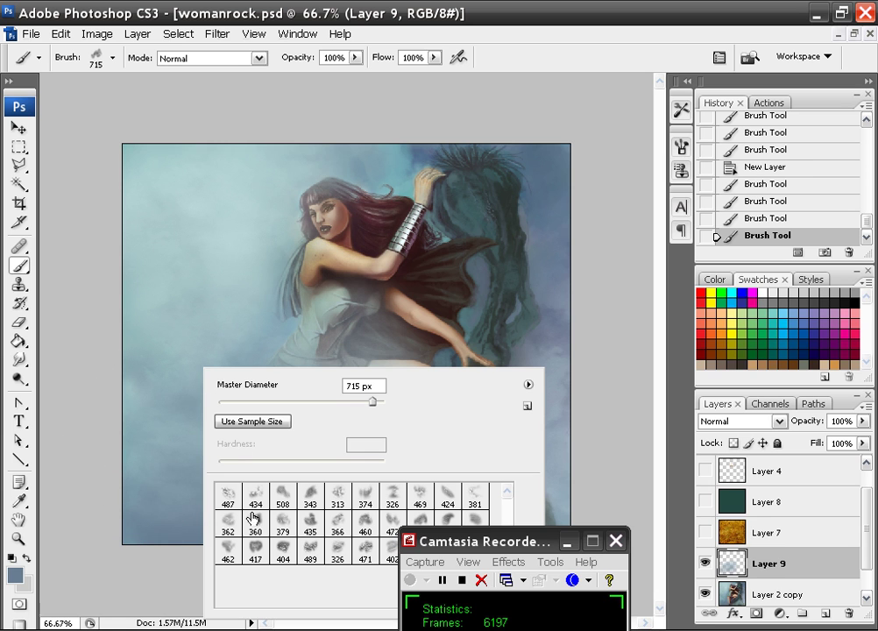
{"action": "left_click", "coordinate": [529, 383]}
{"action": "left_click", "coordinate": [524, 391]}
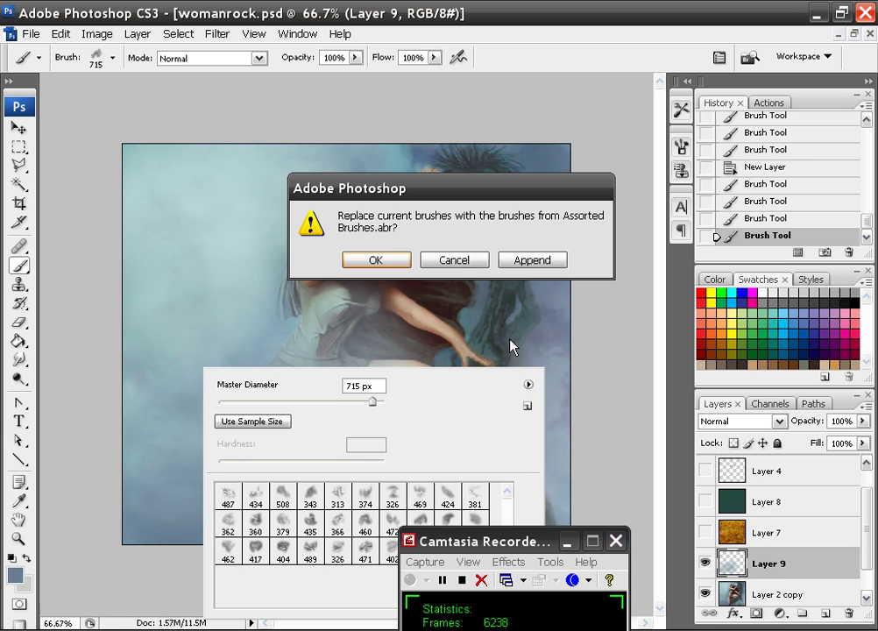
{"action": "left_click", "coordinate": [455, 266]}
{"action": "left_click", "coordinate": [526, 381]}
{"action": "left_click", "coordinate": [527, 378]}
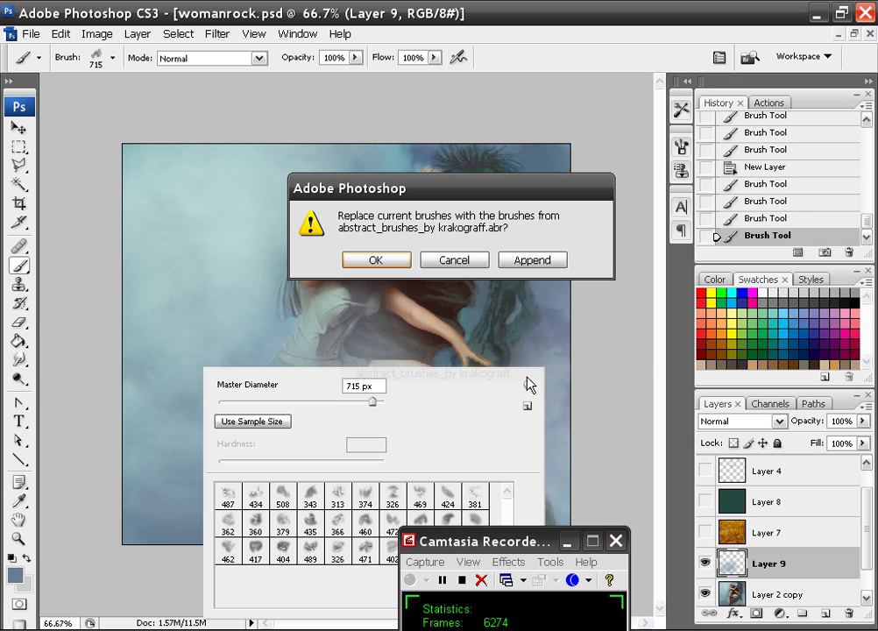
{"action": "left_click", "coordinate": [405, 261]}
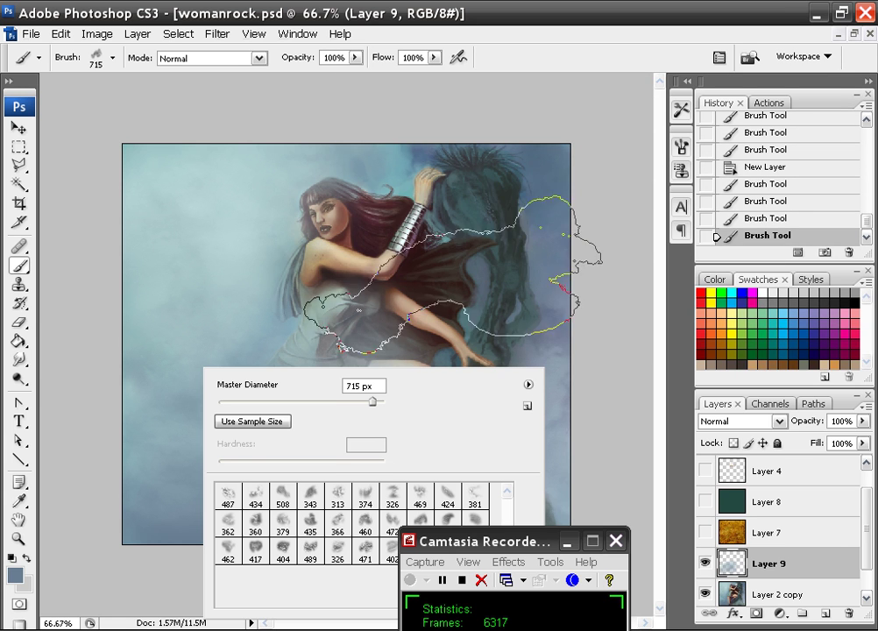
- Replace the current brushes with the mybrushes set
{"action": "left_click", "coordinate": [529, 383]}
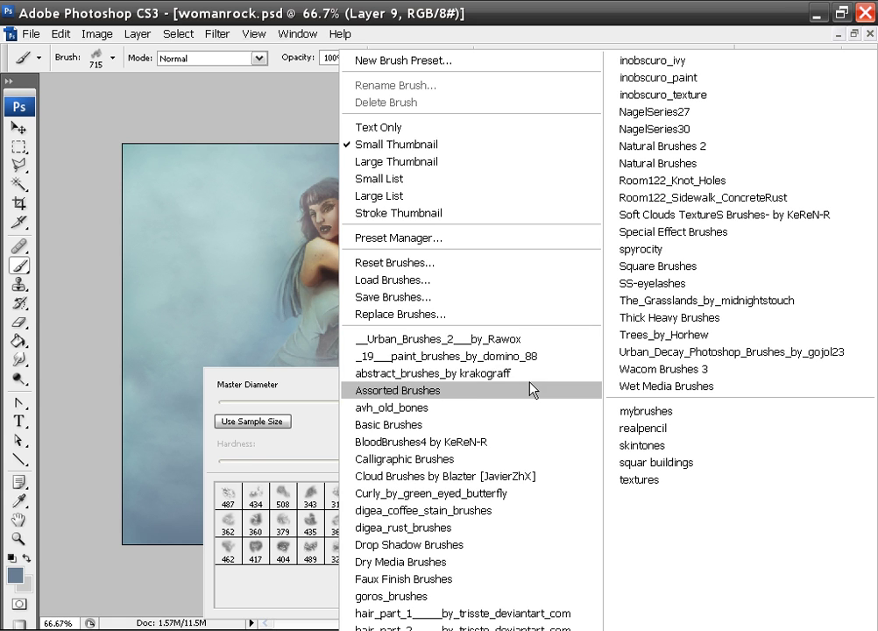
{"action": "left_click", "coordinate": [640, 411]}
{"action": "left_click", "coordinate": [350, 259]}
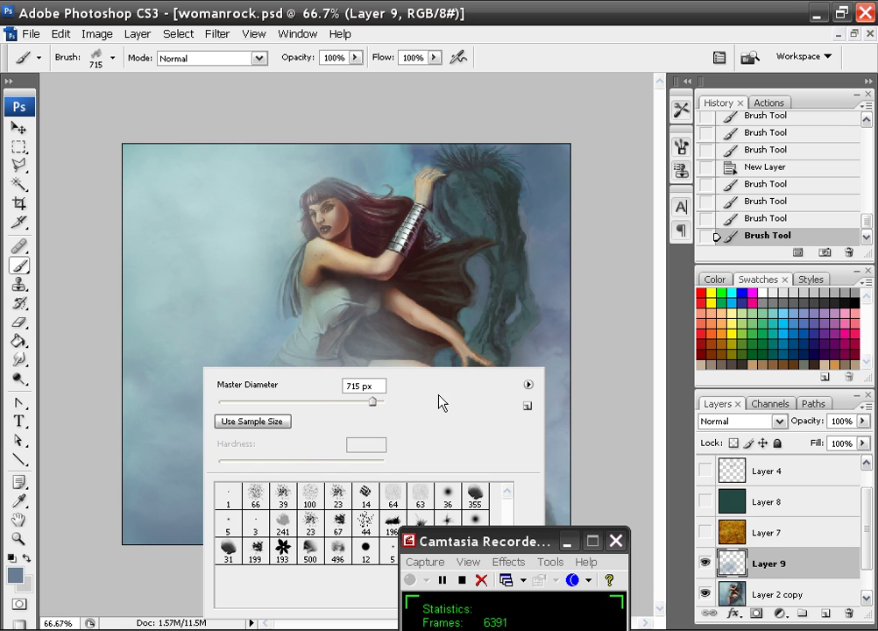
{"action": "right_click", "coordinate": [266, 213]}
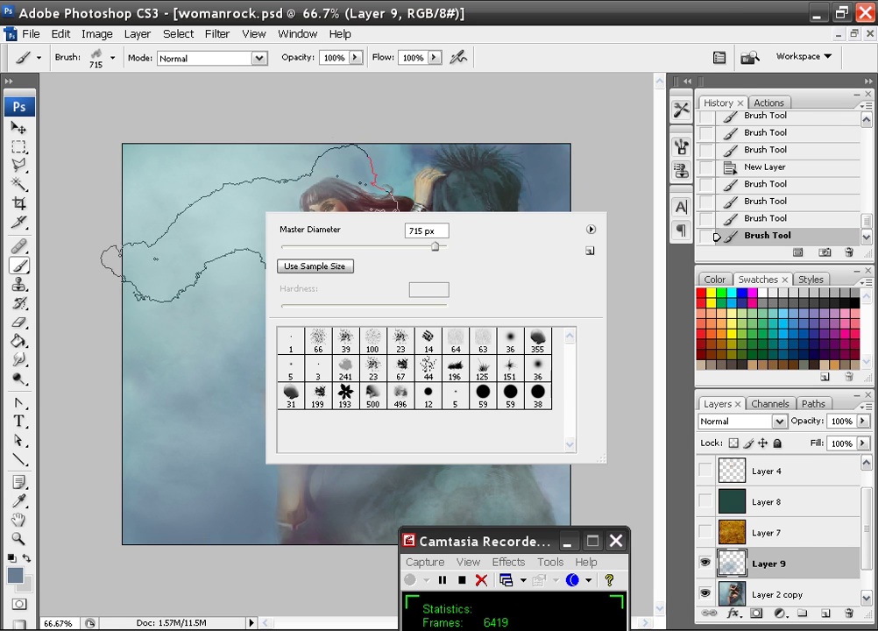
- Erase mist from the woman's torso and arms using a 38 px hard eraser tip at 42% opacity
{"action": "left_click", "coordinate": [20, 324]}
{"action": "right_click", "coordinate": [304, 310]}
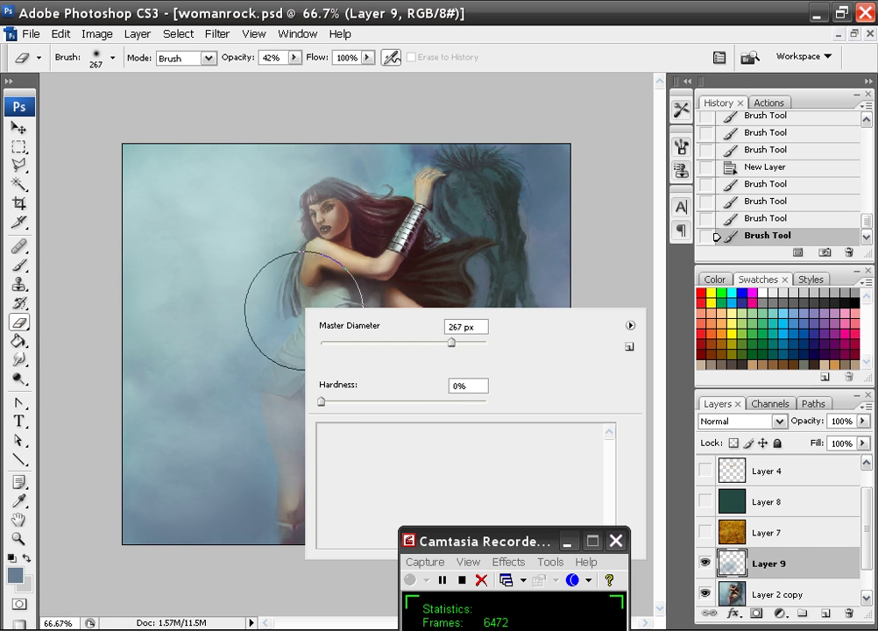
{"action": "left_click", "coordinate": [570, 489]}
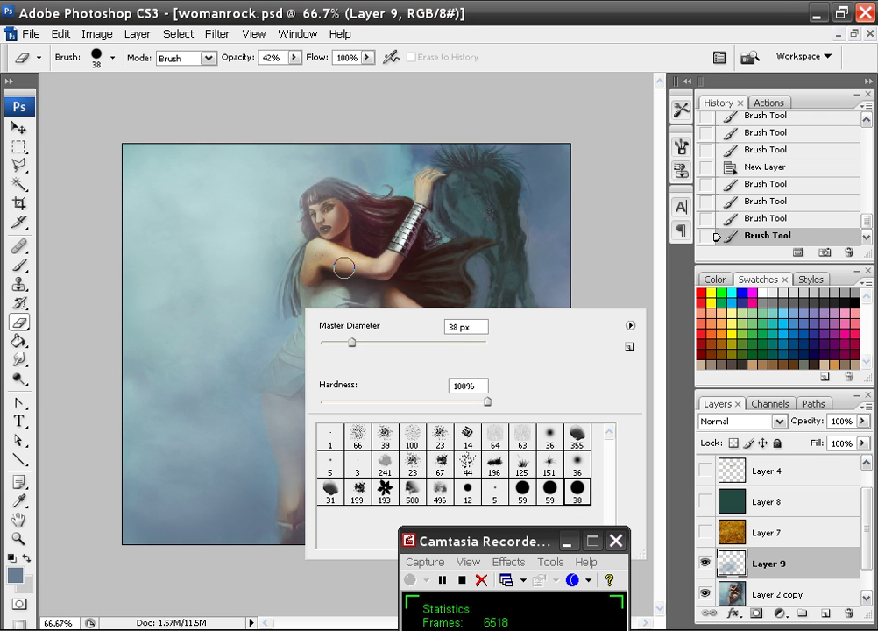
{"action": "left_click_drag", "start_coordinate": [348, 302], "coordinate": [328, 255]}
{"action": "mouse_move", "coordinate": [328, 262]}
{"action": "left_mouse_down"}
{"action": "mouse_move", "coordinate": [321, 299]}
{"action": "mouse_move", "coordinate": [333, 338]}
{"action": "mouse_move", "coordinate": [352, 234]}
{"action": "left_mouse_up"}
{"action": "key", "text": "ctrl+plus"}
{"action": "key", "text": "ctrl+plus"}
{"action": "mouse_move", "coordinate": [419, 197]}
{"action": "left_mouse_down"}
{"action": "mouse_move", "coordinate": [396, 363]}
{"action": "mouse_move", "coordinate": [449, 190]}
{"action": "mouse_move", "coordinate": [364, 302]}
{"action": "left_mouse_up"}
{"action": "key", "text": "ctrl+minus"}
{"action": "key", "text": "ctrl+minus"}
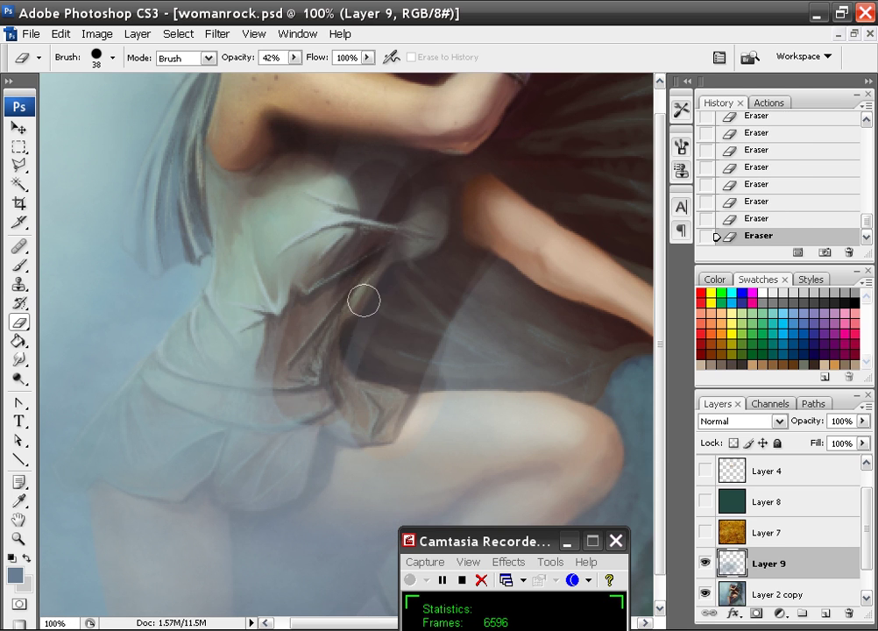
- Set the eraser to 100% opacity and clear mist around the raised thigh with a 59 px hard tip, undoing the excess erasing
{"action": "left_click", "coordinate": [294, 58]}
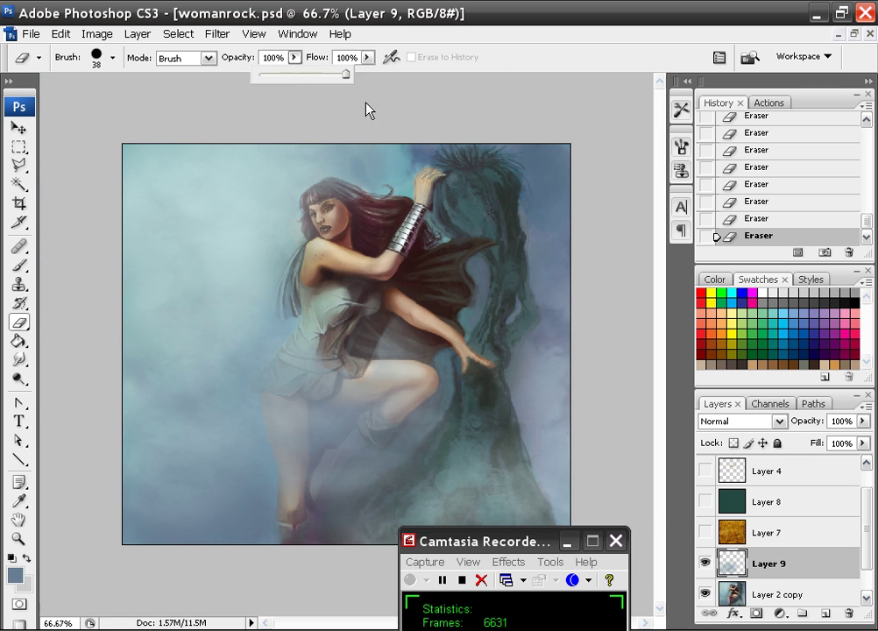
{"action": "right_click", "coordinate": [386, 266]}
{"action": "left_click", "coordinate": [639, 447]}
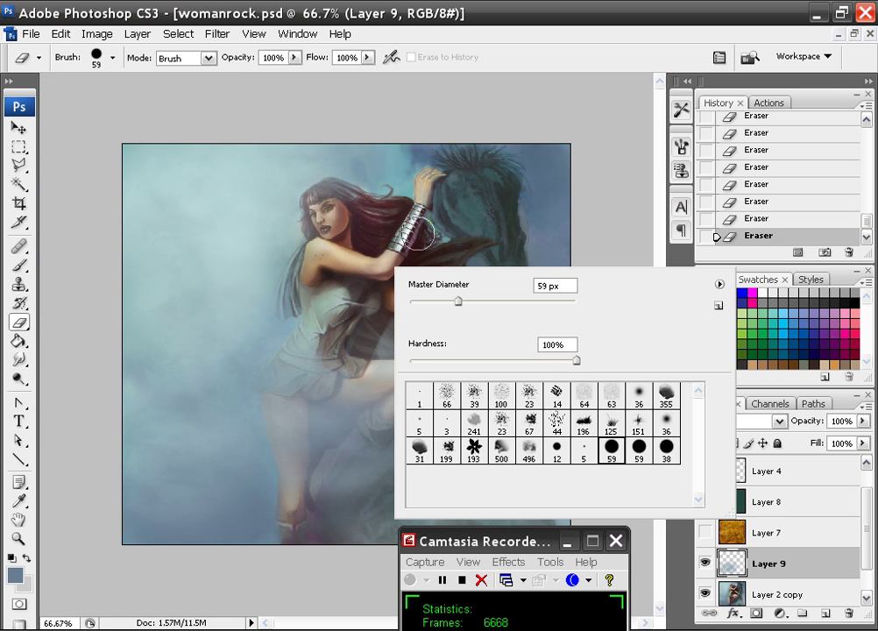
{"action": "left_click", "coordinate": [333, 177]}
{"action": "mouse_move", "coordinate": [355, 264]}
{"action": "left_mouse_down"}
{"action": "mouse_move", "coordinate": [384, 310]}
{"action": "mouse_move", "coordinate": [384, 353]}
{"action": "mouse_move", "coordinate": [448, 311]}
{"action": "mouse_move", "coordinate": [430, 313]}
{"action": "mouse_move", "coordinate": [416, 333]}
{"action": "mouse_move", "coordinate": [411, 377]}
{"action": "mouse_move", "coordinate": [421, 375]}
{"action": "mouse_move", "coordinate": [396, 430]}
{"action": "left_mouse_up"}
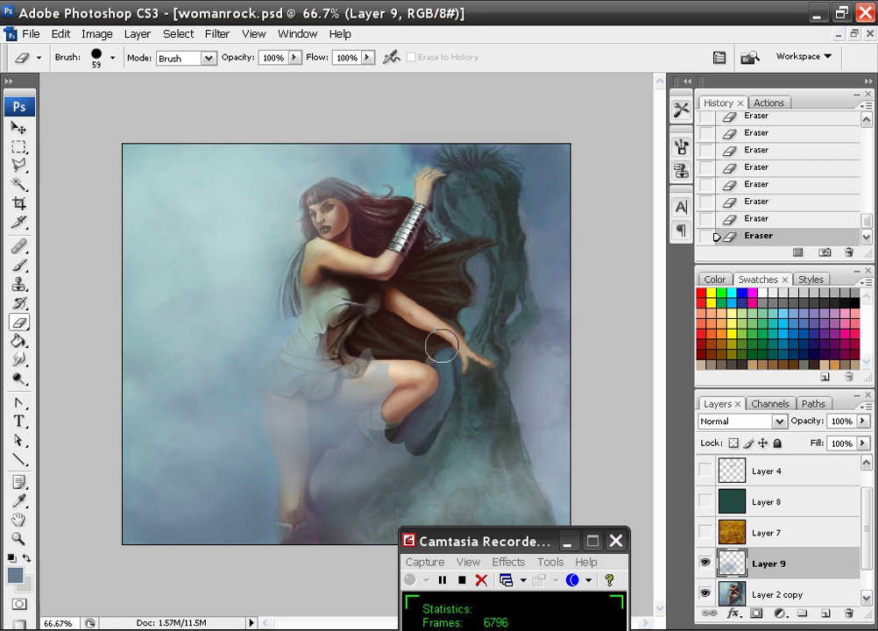
{"action": "key", "text": "ctrl+z"}
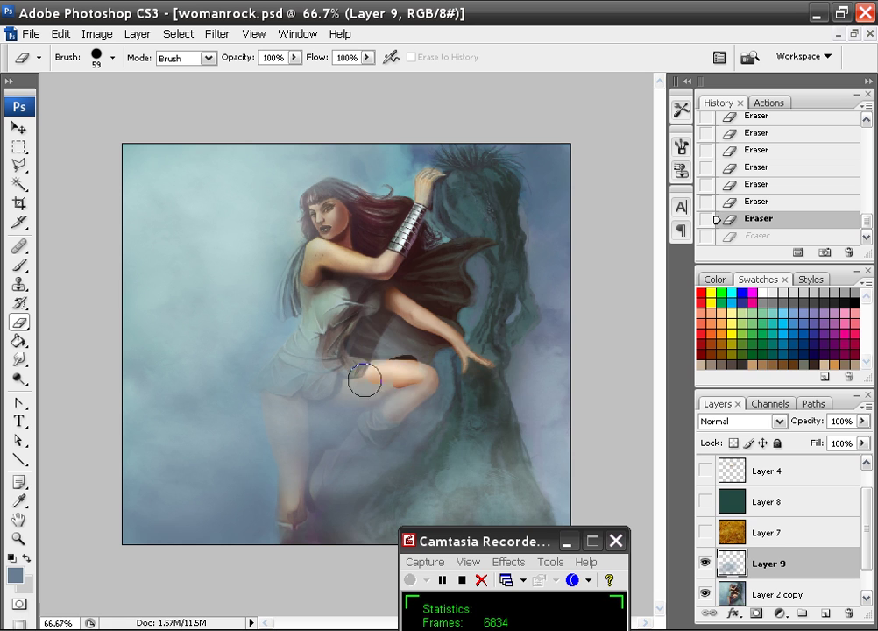
{"action": "left_click_drag", "start_coordinate": [364, 379], "coordinate": [339, 343]}
- Erase the mist from the woman's tunic and both legs with the soft round tip enlarged to 119 px
{"action": "right_click", "coordinate": [336, 317]}
{"action": "left_click", "coordinate": [623, 473]}
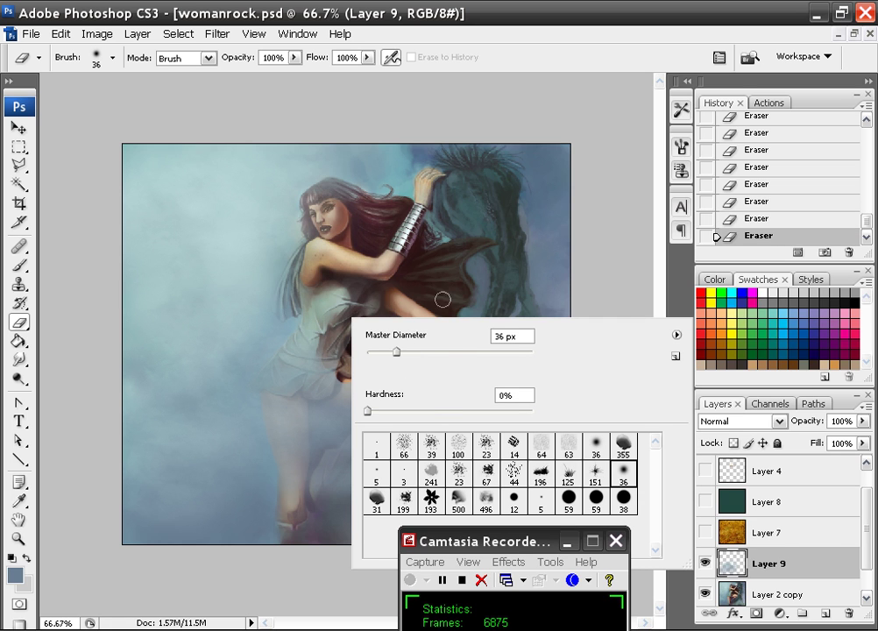
{"action": "left_click", "coordinate": [458, 353]}
{"action": "left_click", "coordinate": [343, 305]}
{"action": "mouse_move", "coordinate": [316, 374]}
{"action": "left_mouse_down"}
{"action": "mouse_move", "coordinate": [294, 400]}
{"action": "mouse_move", "coordinate": [310, 420]}
{"action": "mouse_move", "coordinate": [346, 385]}
{"action": "mouse_move", "coordinate": [370, 383]}
{"action": "mouse_move", "coordinate": [358, 393]}
{"action": "mouse_move", "coordinate": [377, 403]}
{"action": "mouse_move", "coordinate": [333, 459]}
{"action": "mouse_move", "coordinate": [358, 386]}
{"action": "mouse_move", "coordinate": [333, 479]}
{"action": "left_mouse_up"}
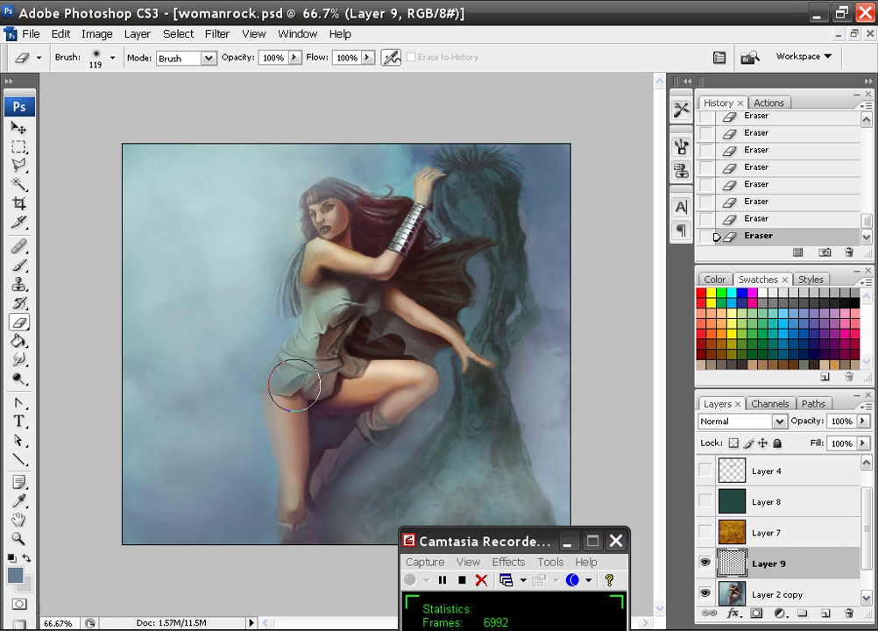
{"action": "left_click_drag", "start_coordinate": [288, 384], "coordinate": [286, 412]}
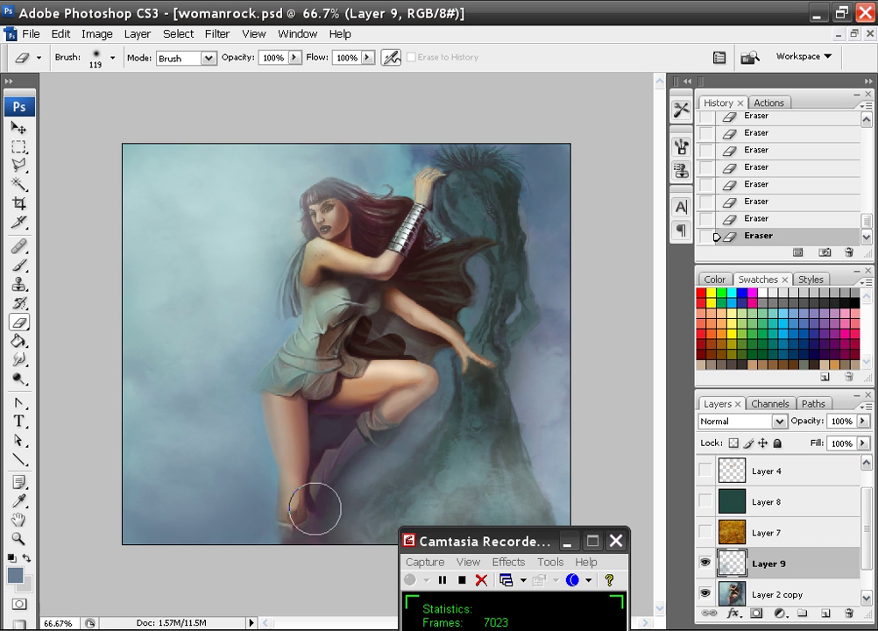
{"action": "mouse_move", "coordinate": [375, 410]}
{"action": "left_mouse_down"}
{"action": "mouse_move", "coordinate": [349, 466]}
{"action": "mouse_move", "coordinate": [448, 366]}
{"action": "mouse_move", "coordinate": [514, 319]}
{"action": "mouse_move", "coordinate": [428, 410]}
{"action": "left_mouse_up"}
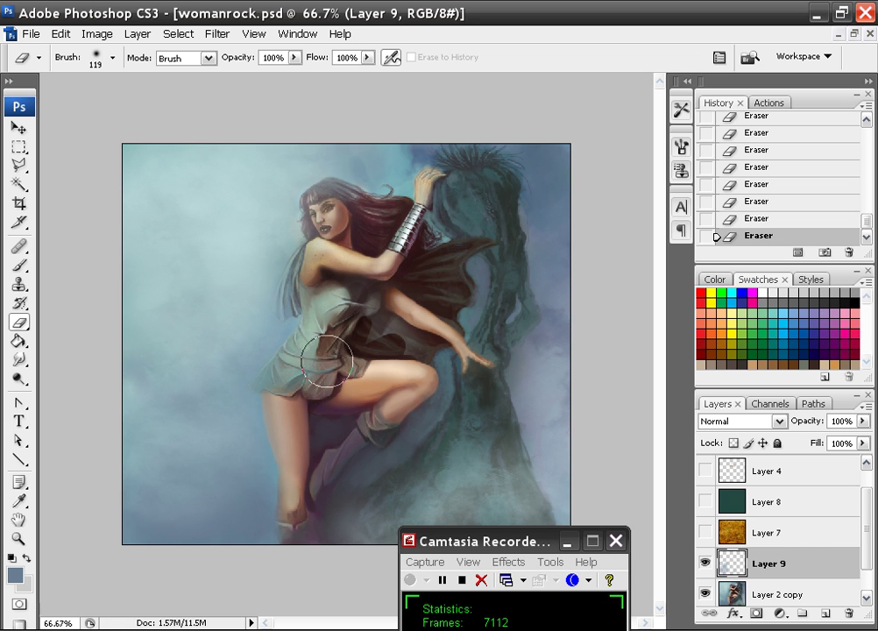
- Replace the current brushes with the Soft Clouds TextureS Brushes set
{"action": "key", "text": "ctrl+minus"}
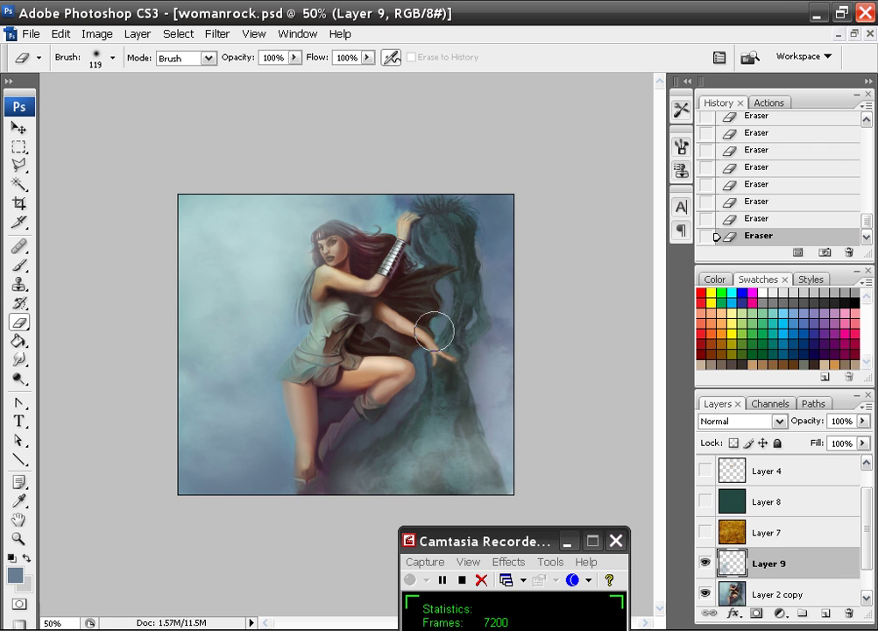
{"action": "right_click", "coordinate": [392, 305]}
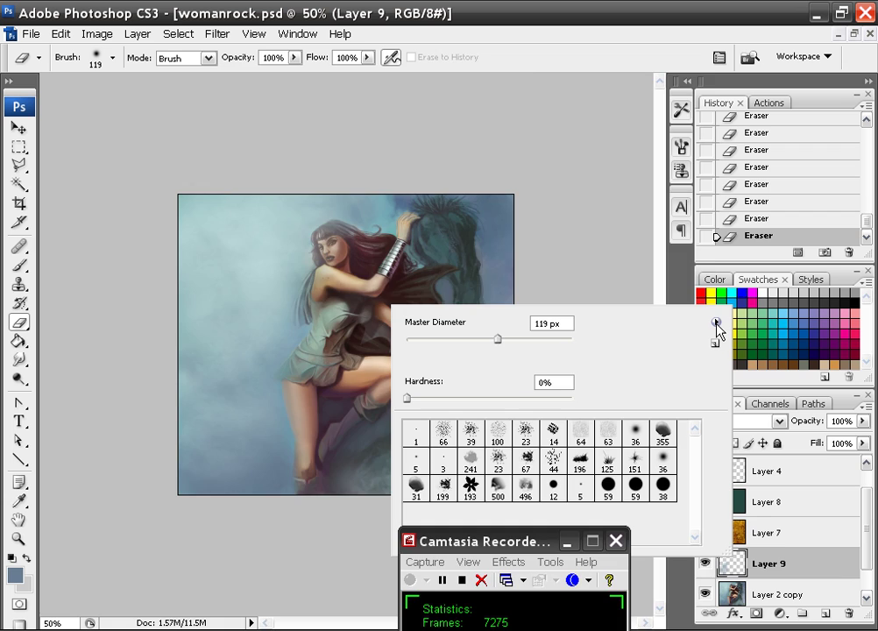
{"action": "left_click", "coordinate": [716, 322]}
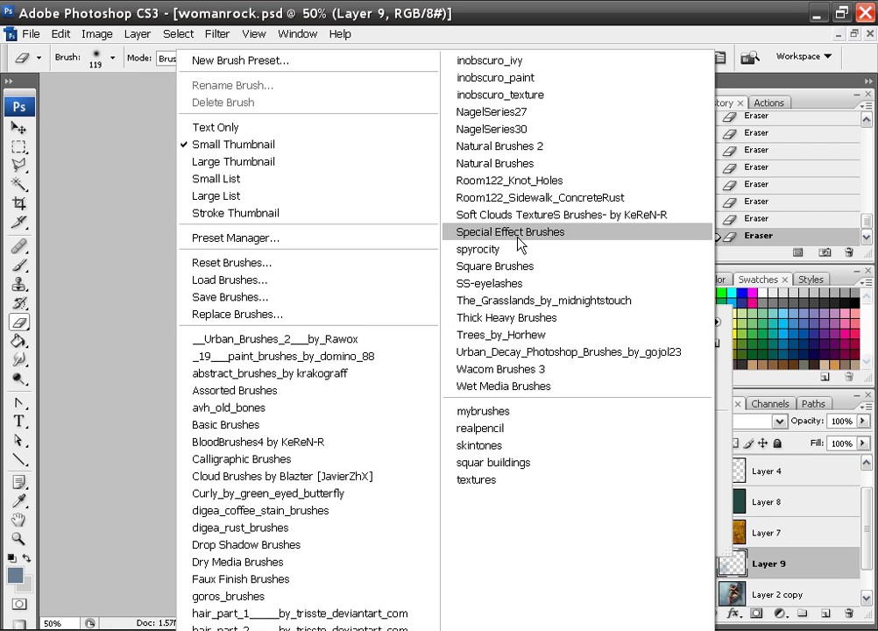
{"action": "left_click", "coordinate": [523, 214]}
{"action": "left_click", "coordinate": [379, 260]}
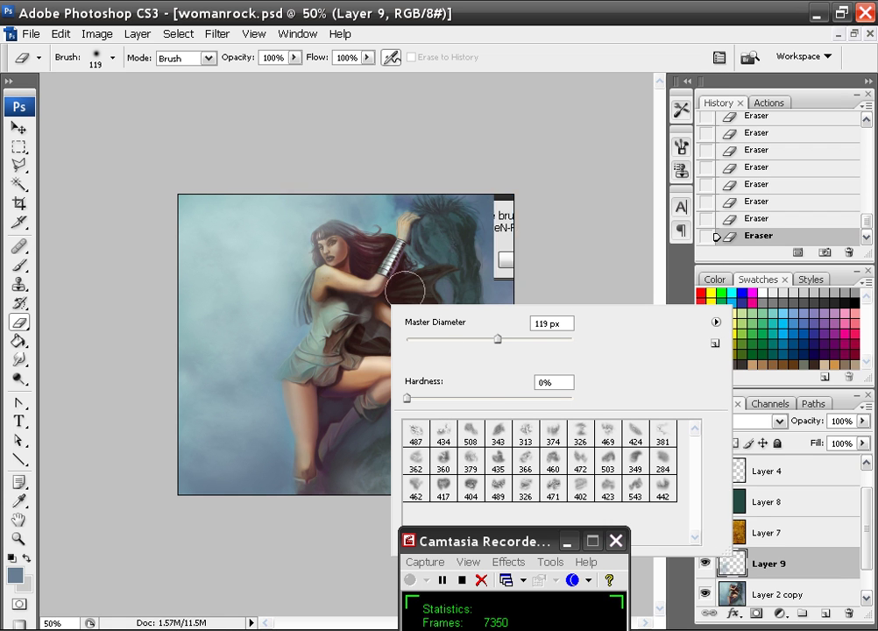
- Enlarge the 489 px cloud tip to 911 px and erase mist around the lower legs, redoing the stamp once
{"action": "left_click", "coordinate": [501, 486]}
{"action": "left_click_drag", "start_coordinate": [556, 339], "coordinate": [564, 339]}
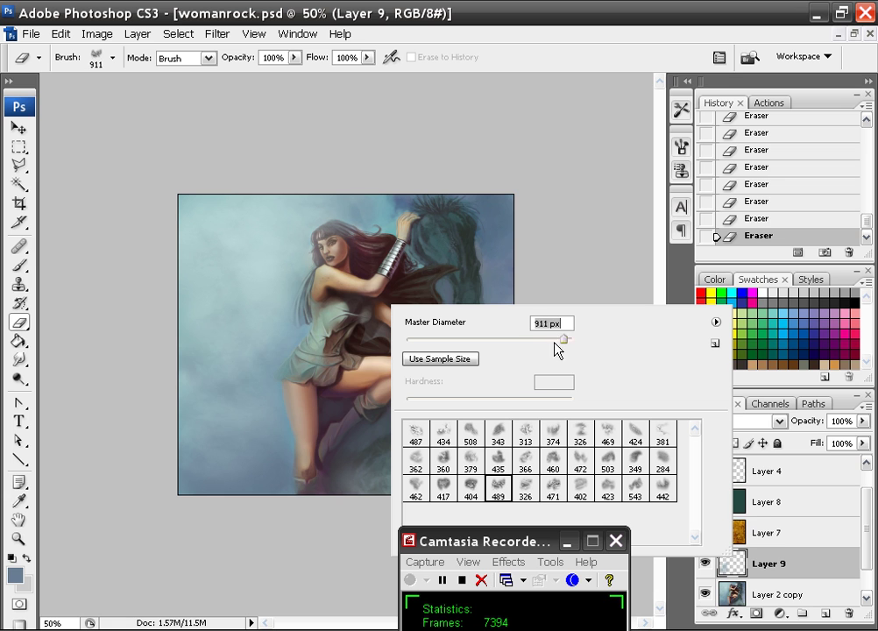
{"action": "left_click", "coordinate": [275, 342]}
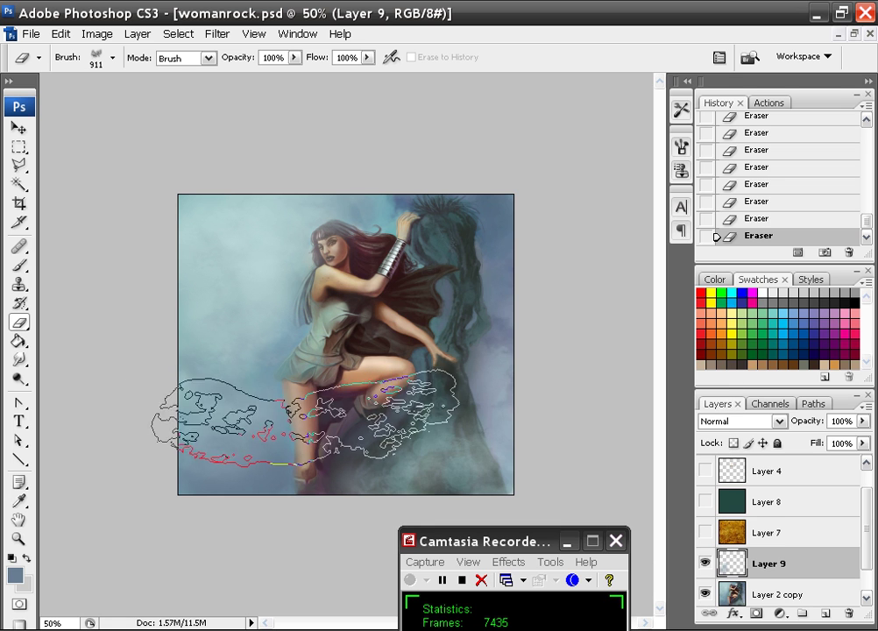
{"action": "left_click", "coordinate": [321, 479]}
{"action": "key", "text": "ctrl+z"}
{"action": "left_click", "coordinate": [321, 476]}
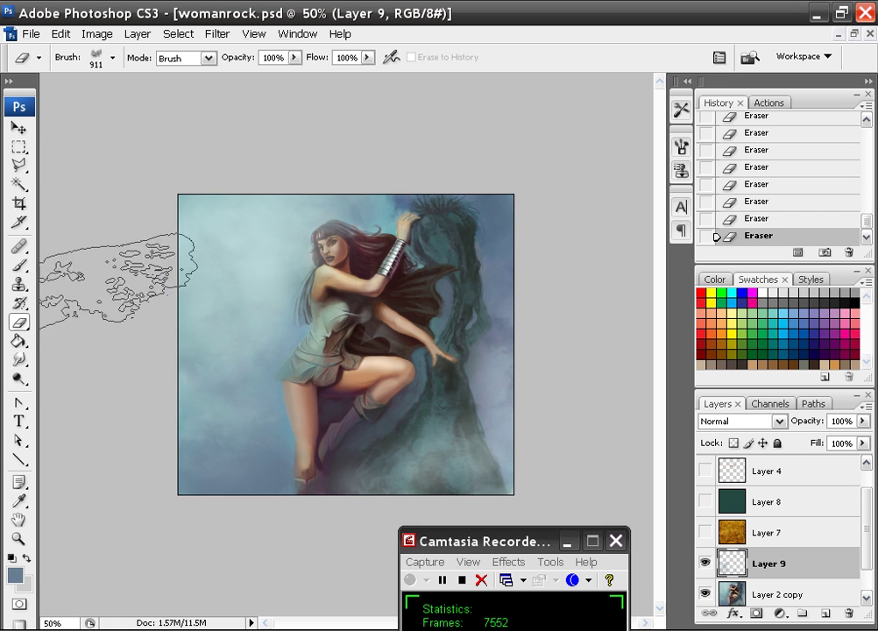
- Sample the pale blue background and stamp mist beside the woman with the 404 px cloud brush enlarged to 862 px
{"action": "key", "text": "b"}
{"action": "left_click", "coordinate": [261, 315], "text": "alt"}
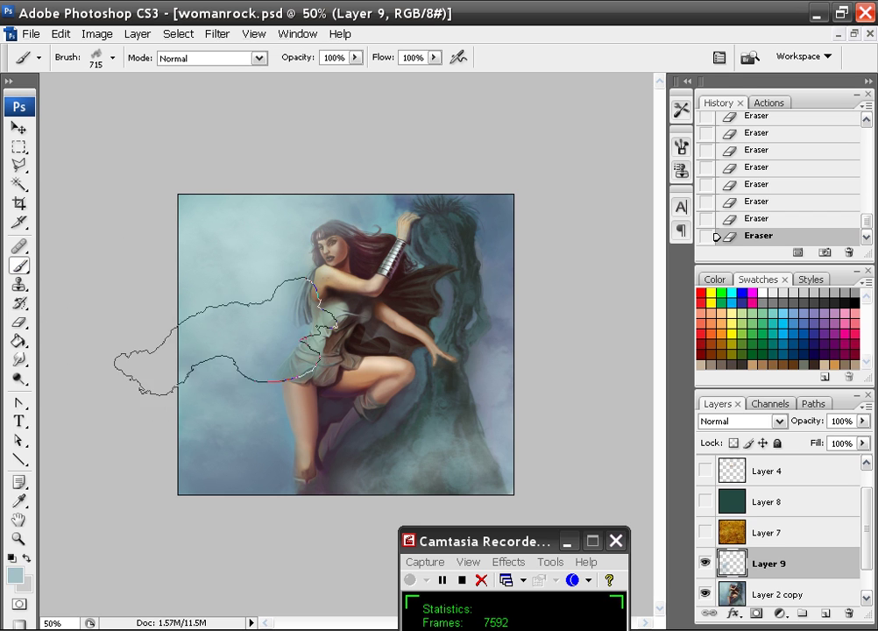
{"action": "right_click", "coordinate": [228, 336]}
{"action": "left_click", "coordinate": [316, 524]}
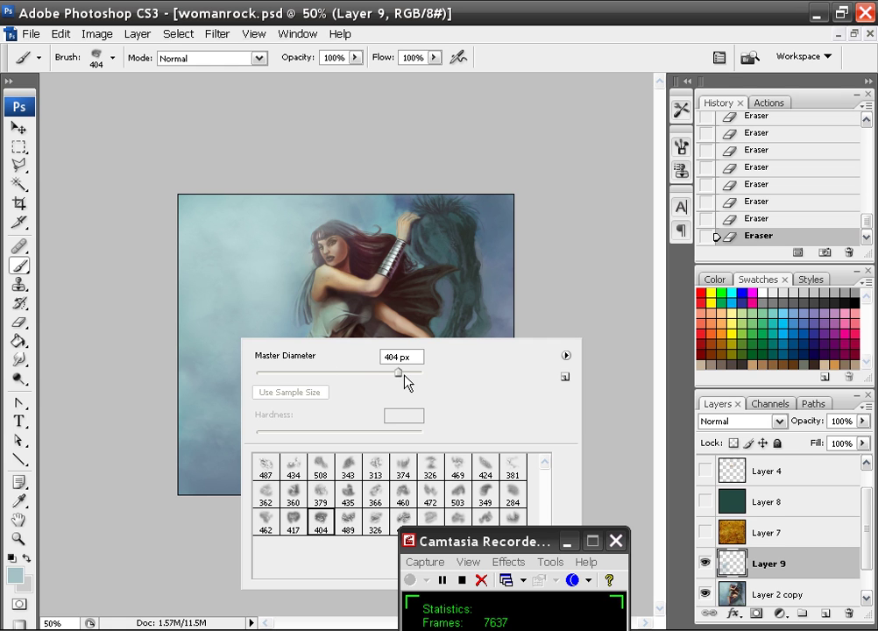
{"action": "left_click_drag", "start_coordinate": [401, 375], "coordinate": [415, 375]}
{"action": "left_click", "coordinate": [175, 372]}
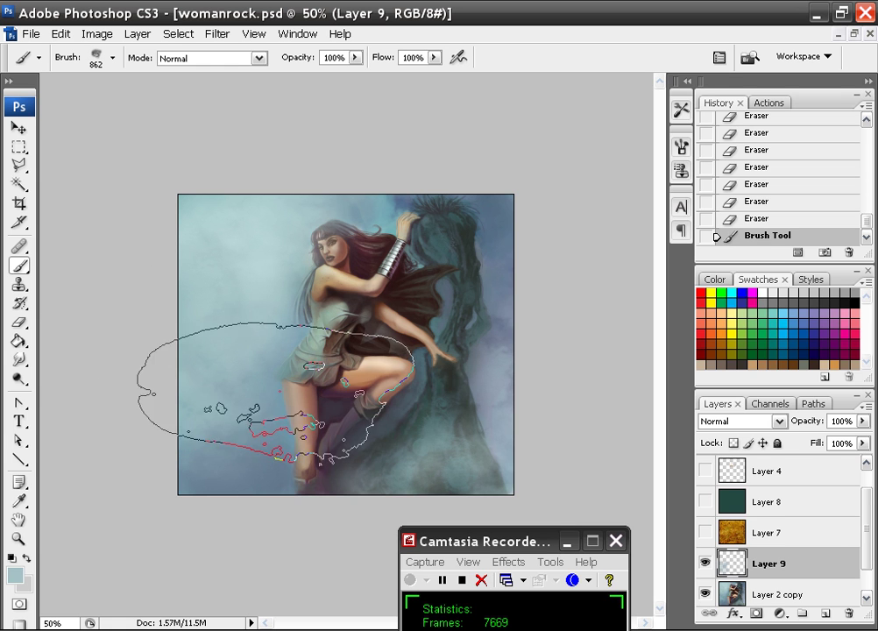
- Sample the blue-grey beside the woman's hips and try a full-opacity mist stamp over her legs, undoing it
{"action": "left_click", "coordinate": [260, 389], "text": "alt"}
{"action": "left_click", "coordinate": [300, 421]}
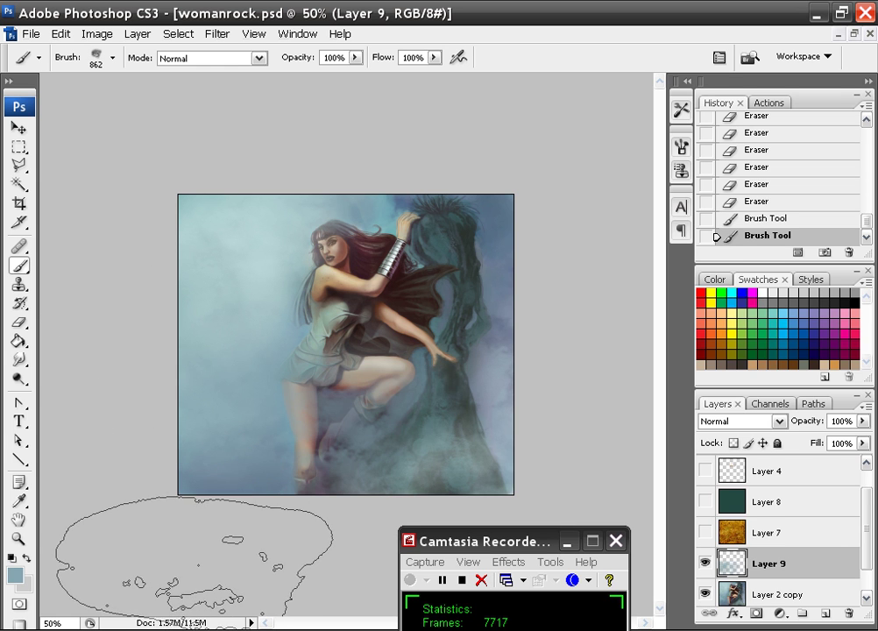
{"action": "key", "text": "ctrl+z"}
{"action": "key", "text": "ctrl+z"}
{"action": "key", "text": "ctrl+z"}
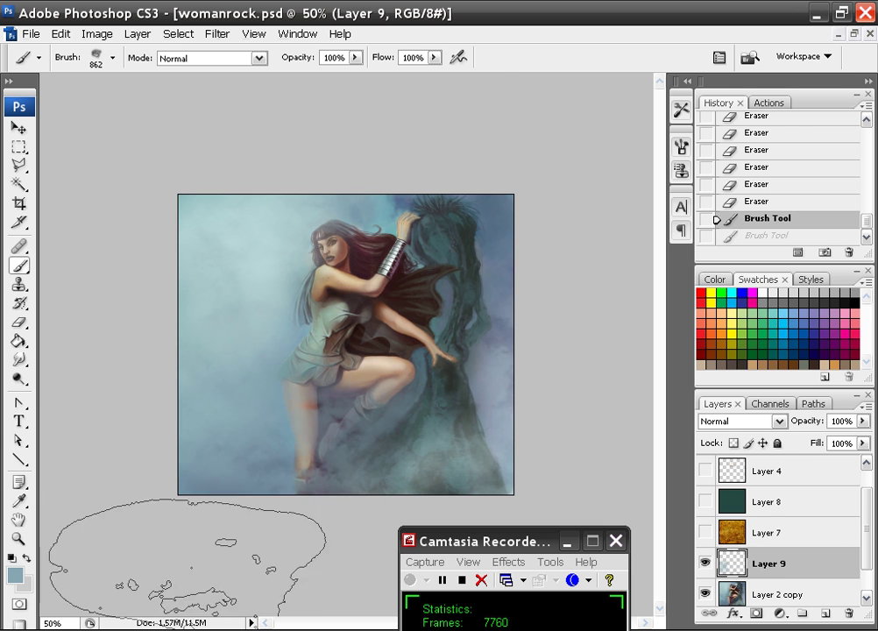
- Lower the brush opacity to 46% and try a lighter mist stamp over the lower background, undoing it
{"action": "left_click", "coordinate": [355, 57]}
{"action": "left_click", "coordinate": [308, 75]}
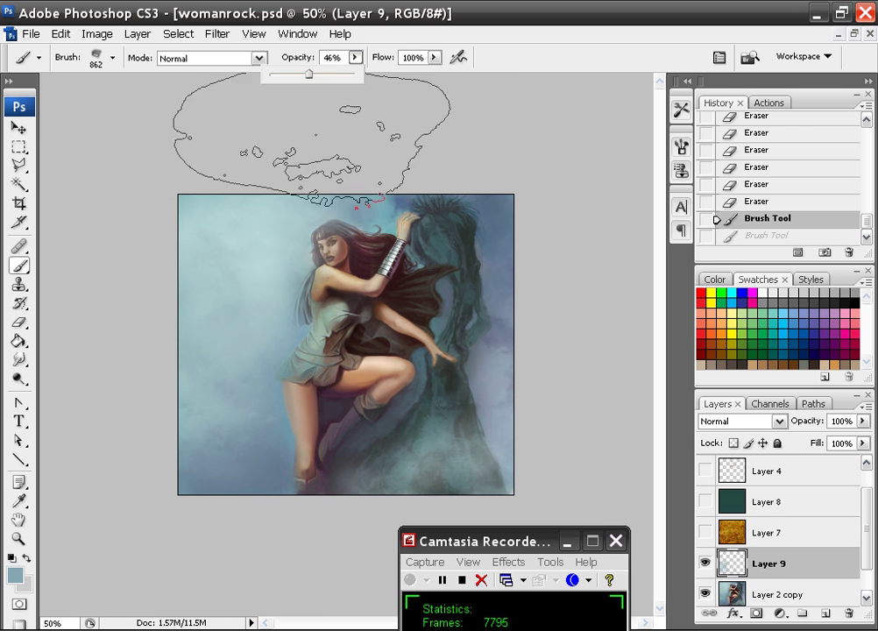
{"action": "left_click", "coordinate": [270, 437]}
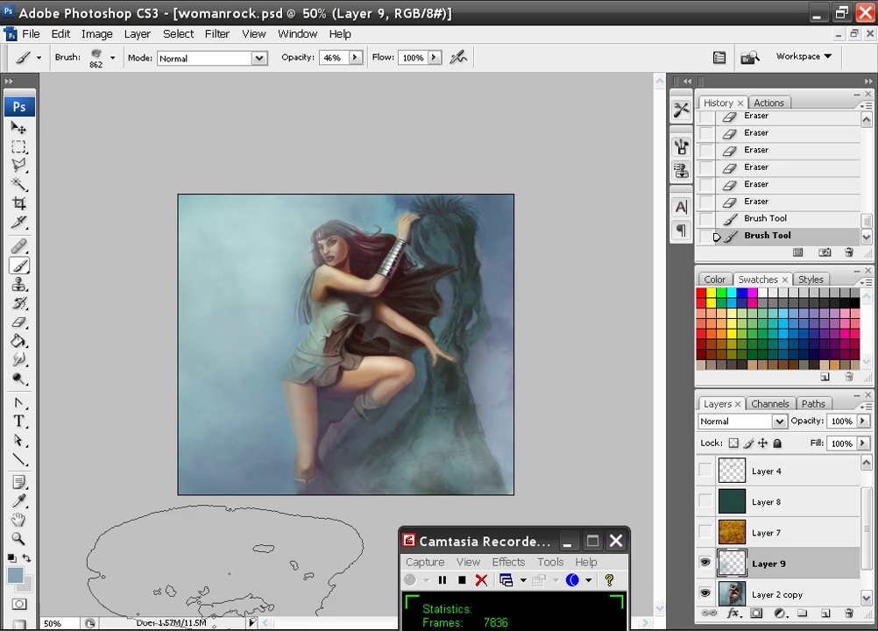
{"action": "key", "text": "ctrl+z"}
- Pick the 503 px cloud brush, enlarge it to 862 px, and stamp light mist over the lower legs and background
{"action": "right_click", "coordinate": [294, 226]}
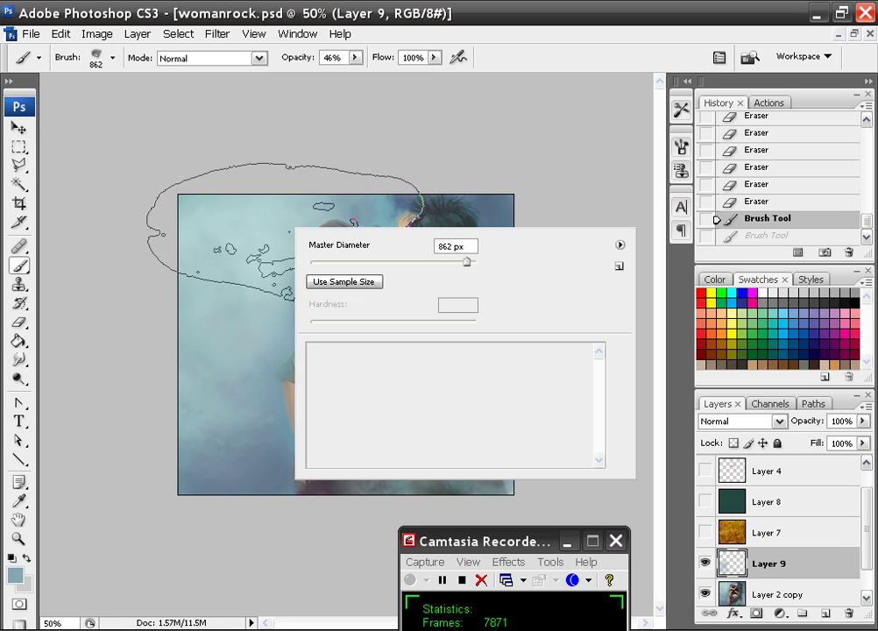
{"action": "left_click", "coordinate": [321, 410]}
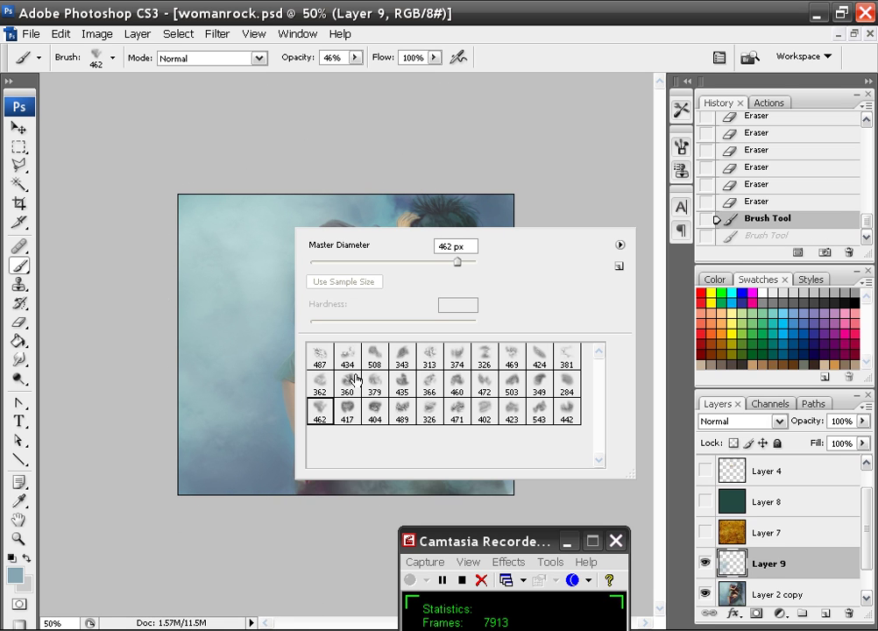
{"action": "left_click", "coordinate": [355, 378]}
{"action": "left_click", "coordinate": [320, 386]}
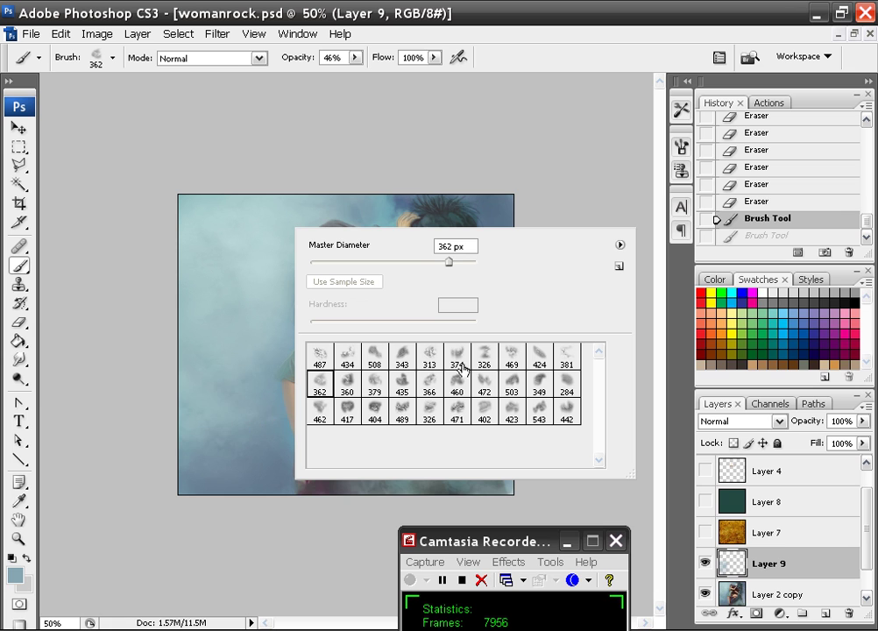
{"action": "left_click", "coordinate": [507, 383]}
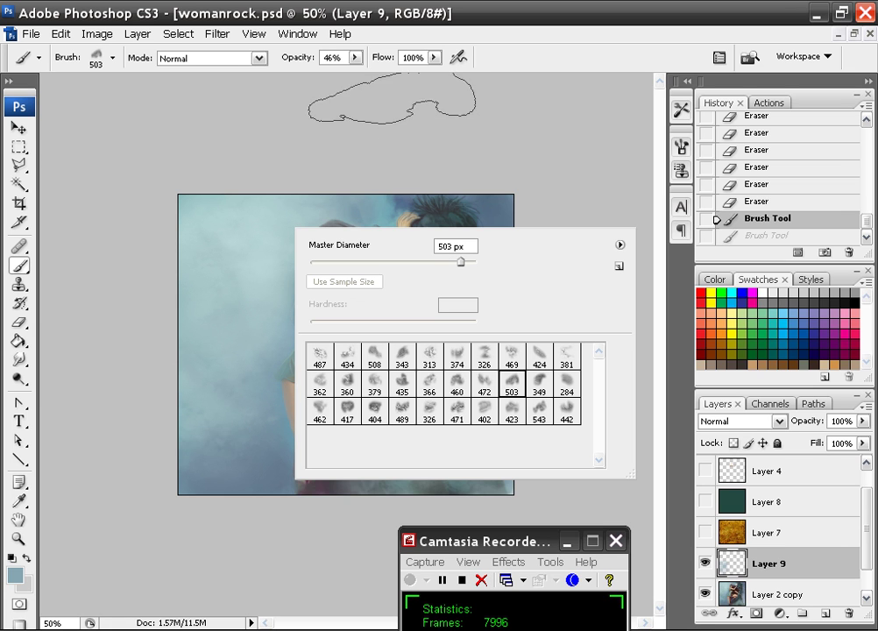
{"action": "left_click", "coordinate": [386, 16]}
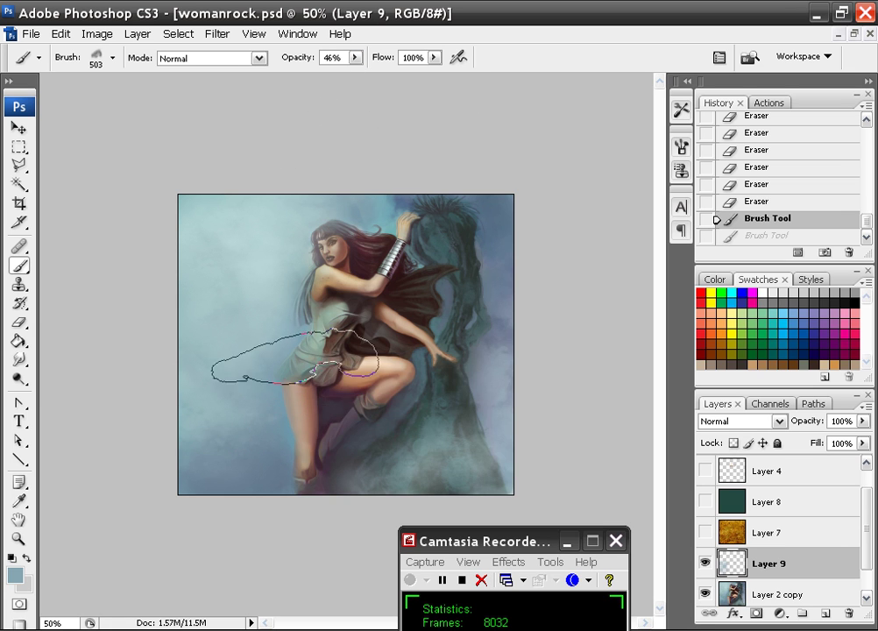
{"action": "right_click", "coordinate": [328, 344]}
{"action": "left_click_drag", "start_coordinate": [497, 382], "coordinate": [500, 382]}
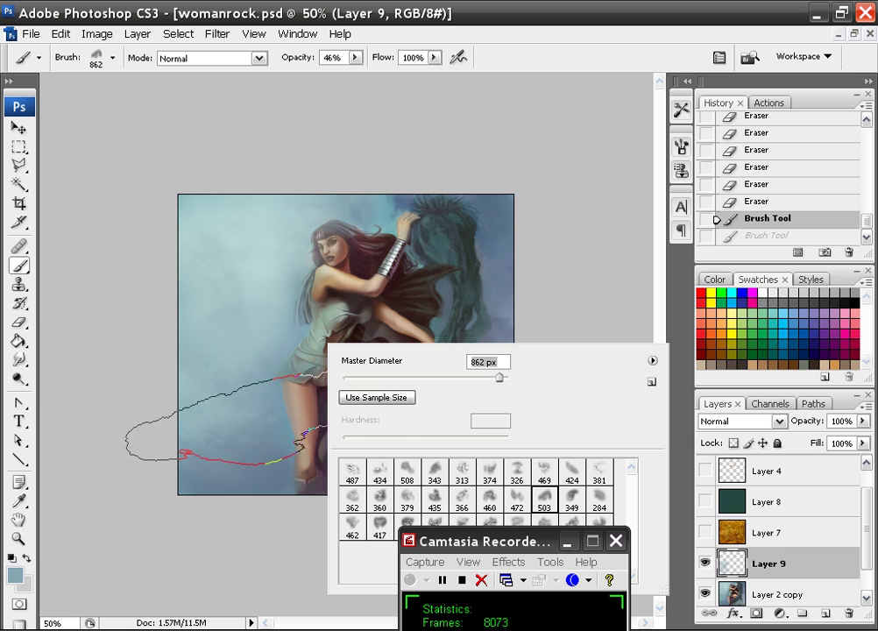
{"action": "left_click_drag", "start_coordinate": [268, 421], "coordinate": [260, 543]}
{"action": "left_click_drag", "start_coordinate": [278, 457], "coordinate": [273, 487]}
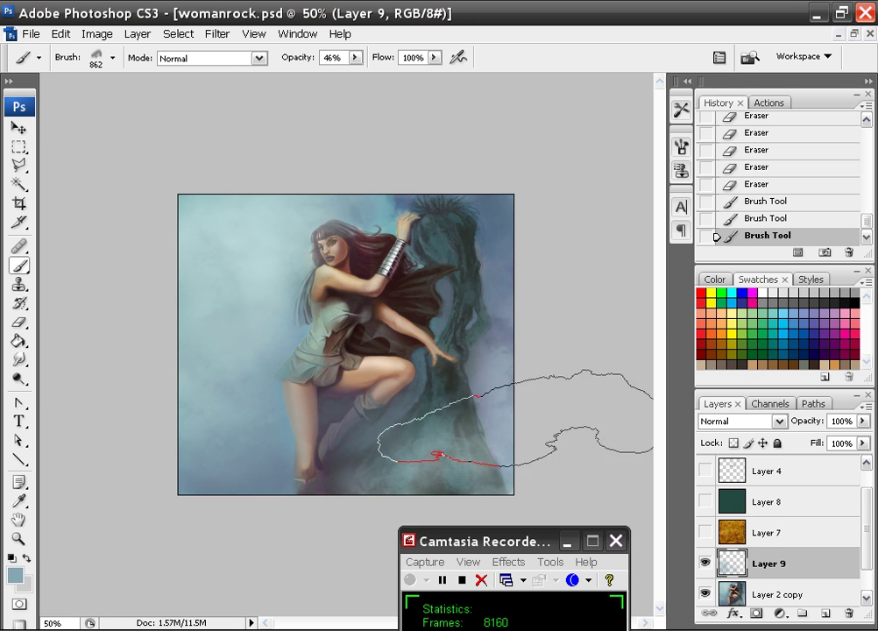
- Merge Layer 9, Layer 2 copy and Layer 1 into a single layer
{"action": "key", "text": "ctrl+plus"}
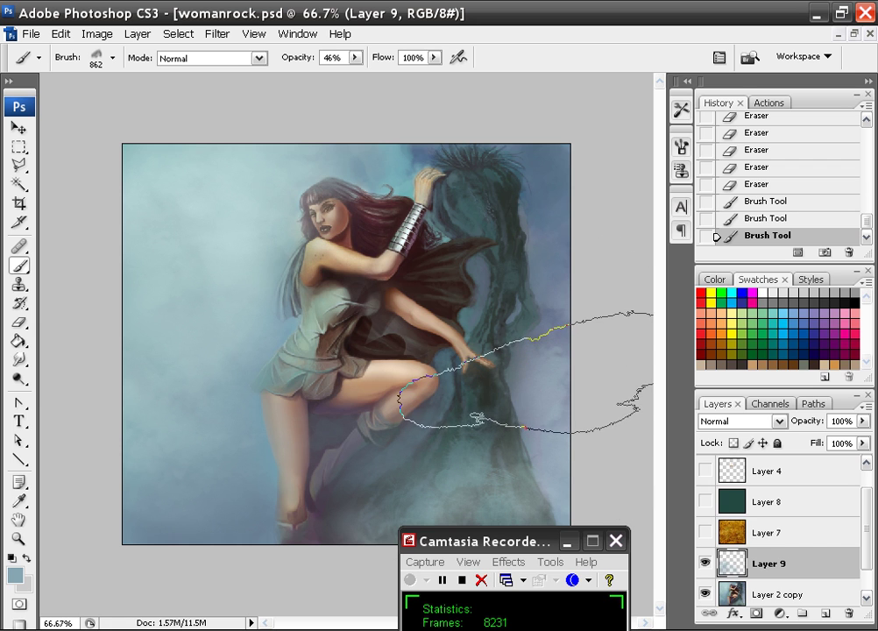
{"action": "scroll", "coordinate": [791, 580], "scroll_direction": "down", "scroll_amount": 1}
{"action": "left_click", "coordinate": [785, 565], "text": "shift"}
{"action": "left_click", "coordinate": [786, 589], "text": "shift"}
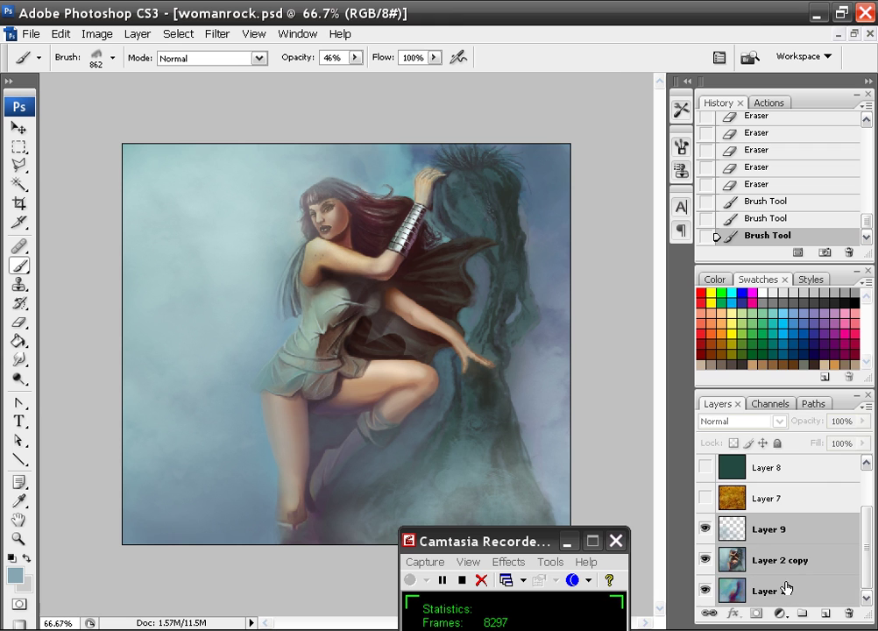
{"action": "left_click", "coordinate": [869, 406]}
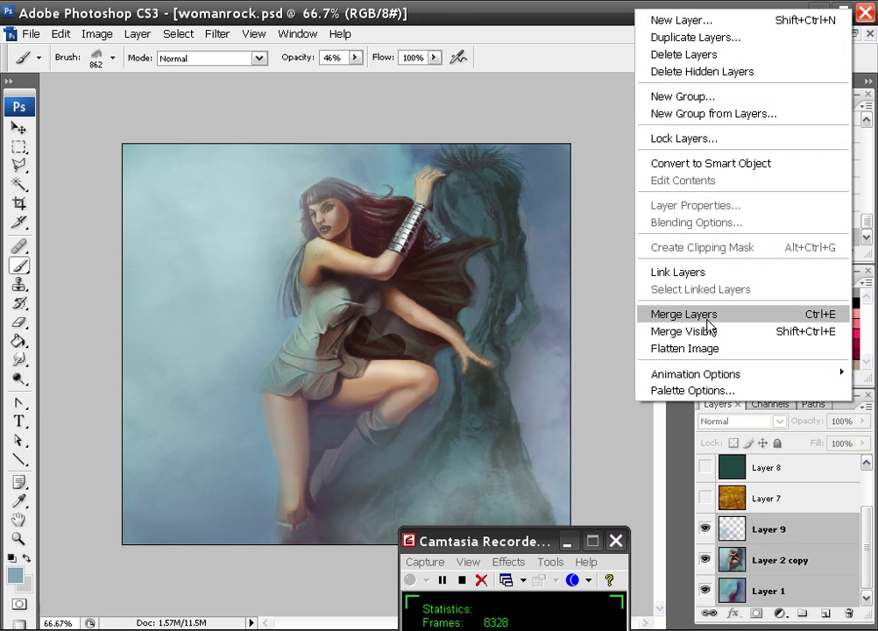
{"action": "left_click", "coordinate": [657, 312]}
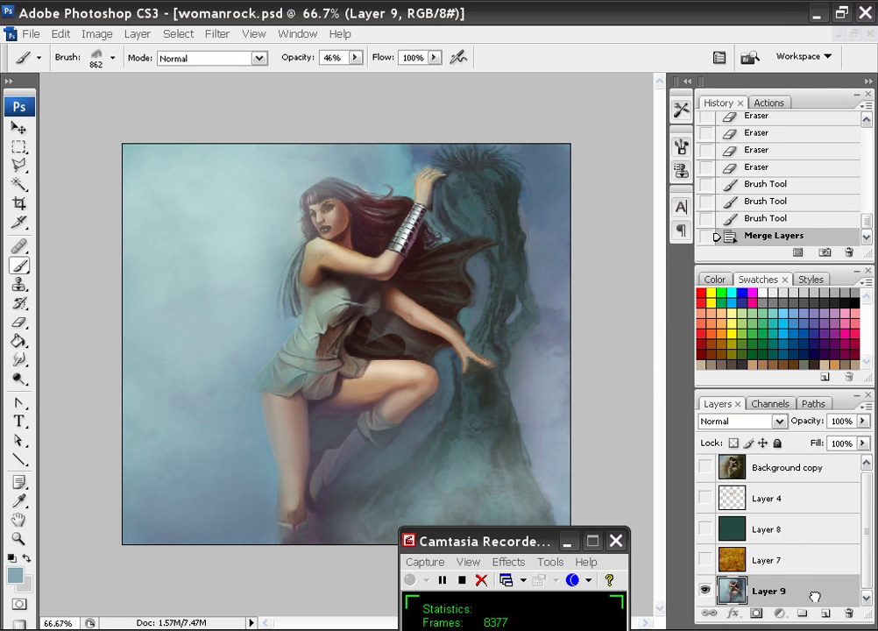
- Duplicate the merged painting layer, blend the copy in Soft Light, and compare the image with and without it
{"action": "left_click_drag", "start_coordinate": [826, 613], "coordinate": [826, 613]}
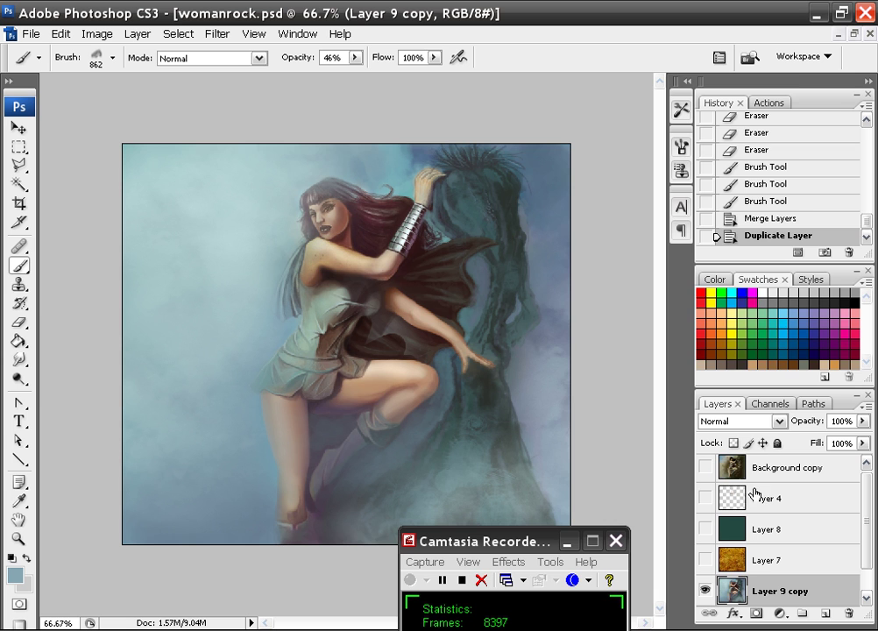
{"action": "left_click", "coordinate": [778, 422]}
{"action": "left_click", "coordinate": [727, 227]}
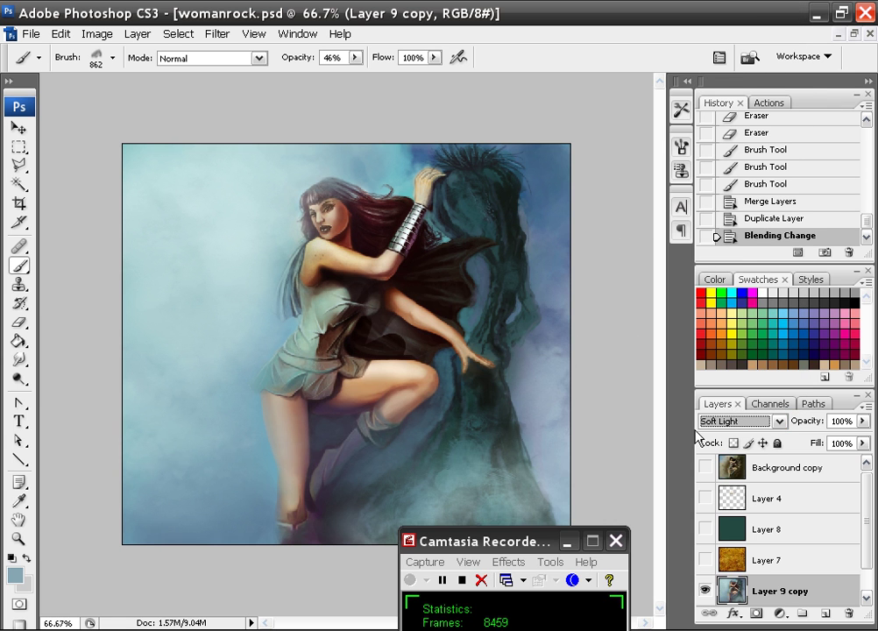
{"action": "left_click", "coordinate": [706, 592]}
{"action": "left_click", "coordinate": [706, 593]}
{"action": "left_click", "coordinate": [706, 594]}
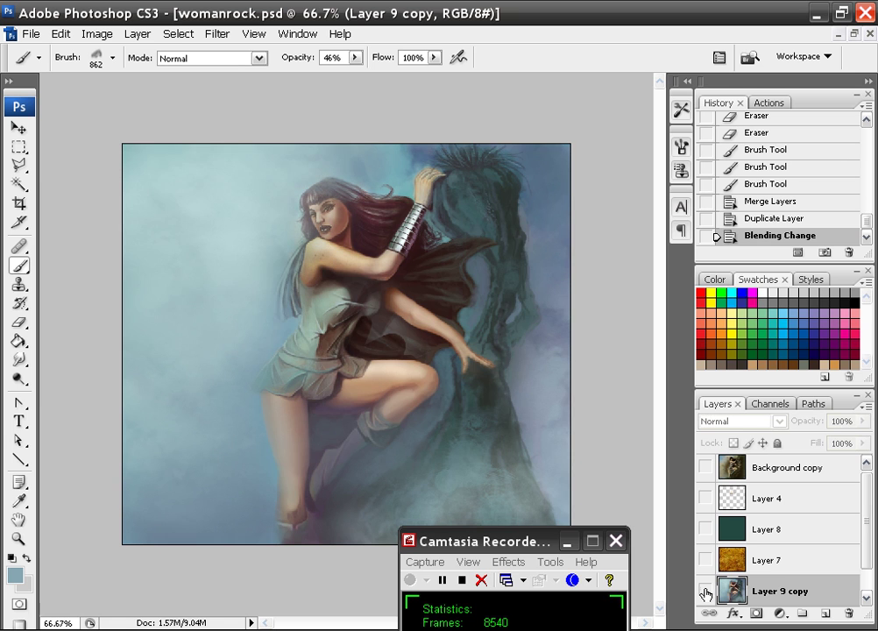
{"action": "left_click", "coordinate": [706, 594]}
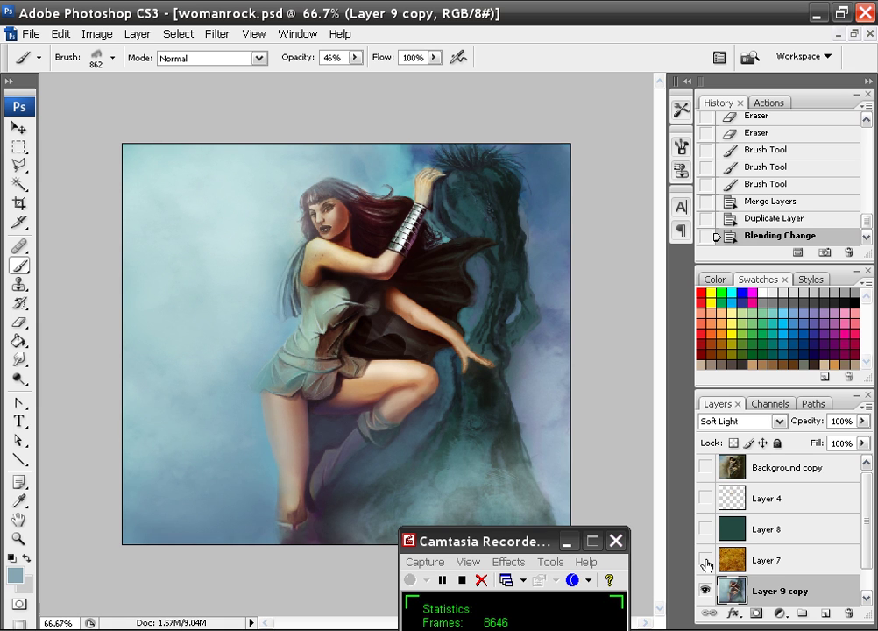
- Show the gold texture on Layer 7 over the painting and compare its effect
{"action": "left_click", "coordinate": [754, 562]}
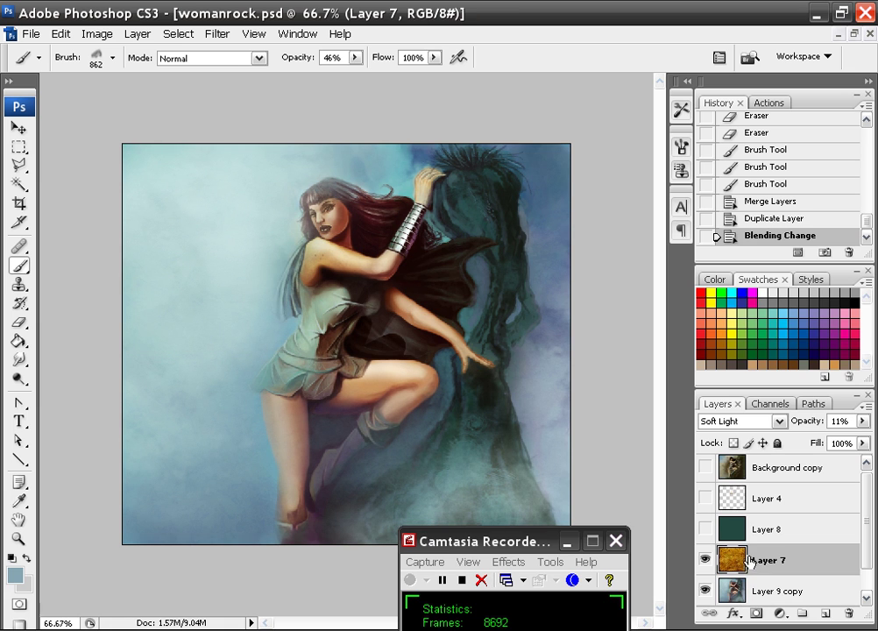
{"action": "left_click", "coordinate": [704, 562]}
{"action": "left_click", "coordinate": [705, 562]}
- Show the dark green Layer 8, compare the image with and without it, and make Layer 4 visible
{"action": "left_click", "coordinate": [705, 530]}
{"action": "left_click", "coordinate": [761, 529]}
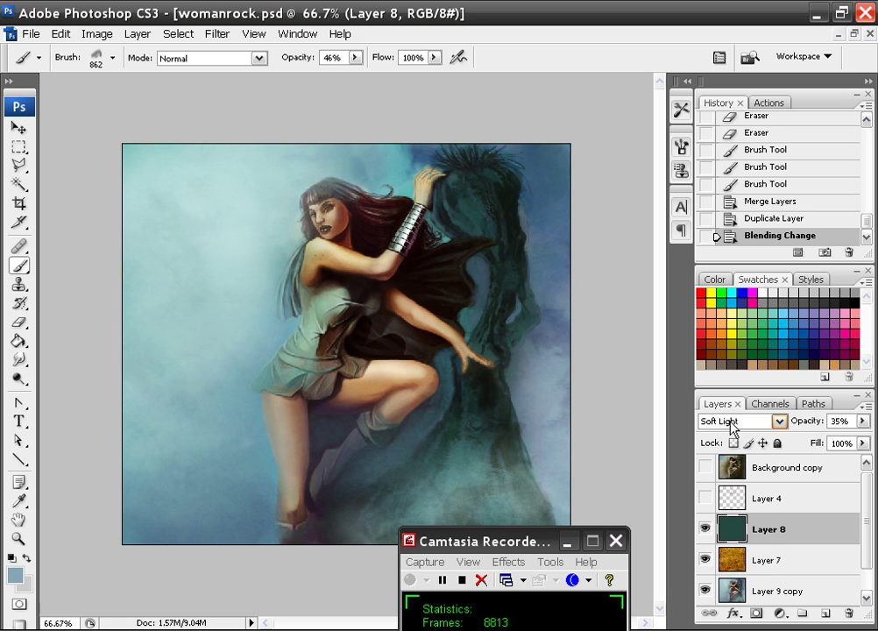
{"action": "left_click", "coordinate": [706, 530]}
{"action": "left_click", "coordinate": [705, 530]}
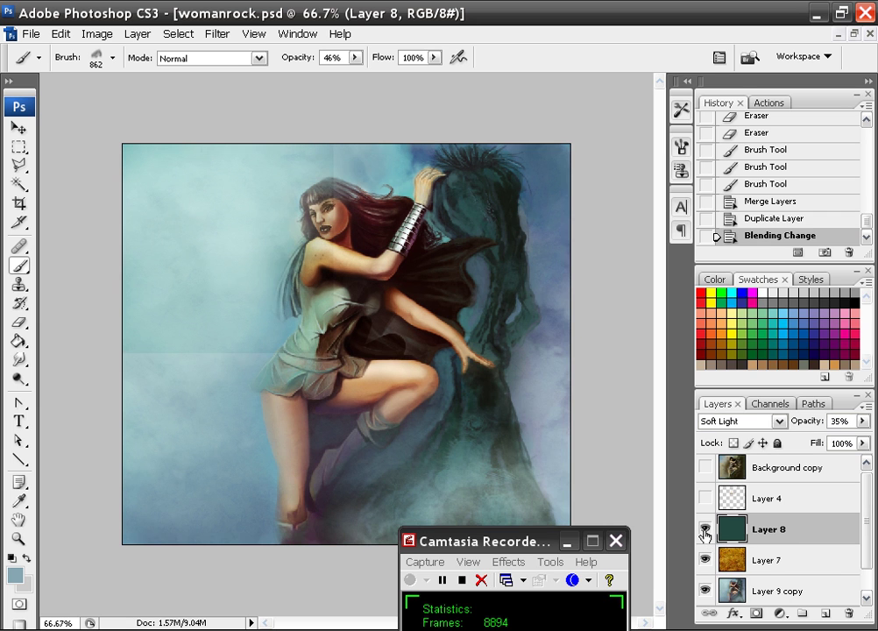
{"action": "left_click", "coordinate": [706, 530]}
{"action": "left_click", "coordinate": [705, 530]}
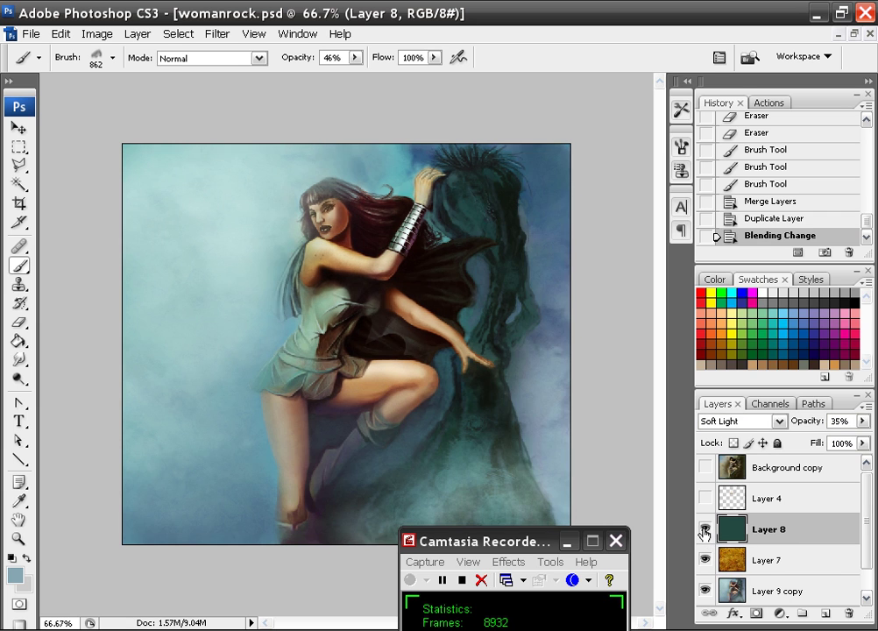
{"action": "left_click", "coordinate": [705, 530]}
{"action": "left_click", "coordinate": [706, 530]}
{"action": "left_click", "coordinate": [705, 530]}
{"action": "left_click", "coordinate": [705, 530]}
- Delete the Background copy layer and flatten the image
{"action": "left_click_drag", "start_coordinate": [778, 473], "coordinate": [848, 614]}
{"action": "left_click", "coordinate": [138, 33]}
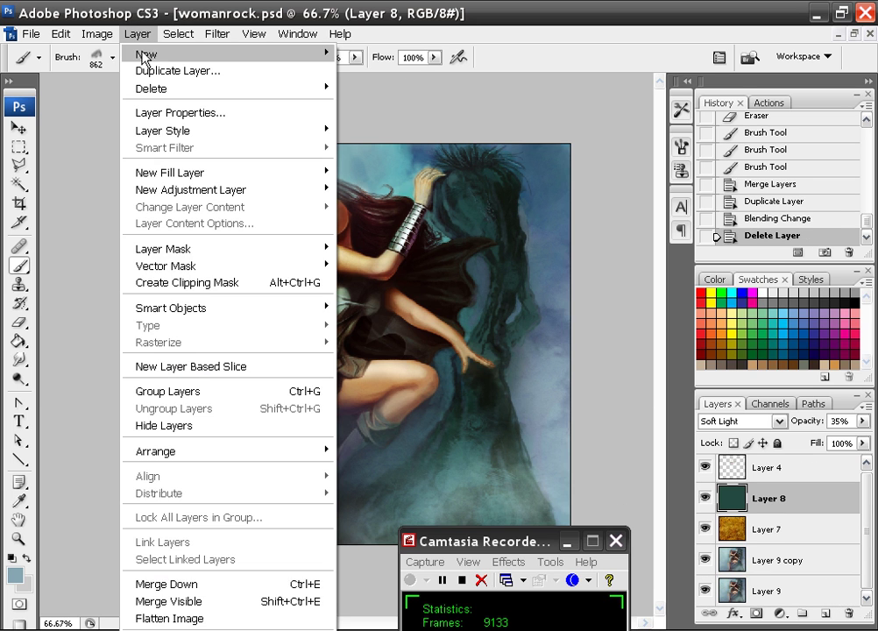
{"action": "left_click", "coordinate": [194, 619]}
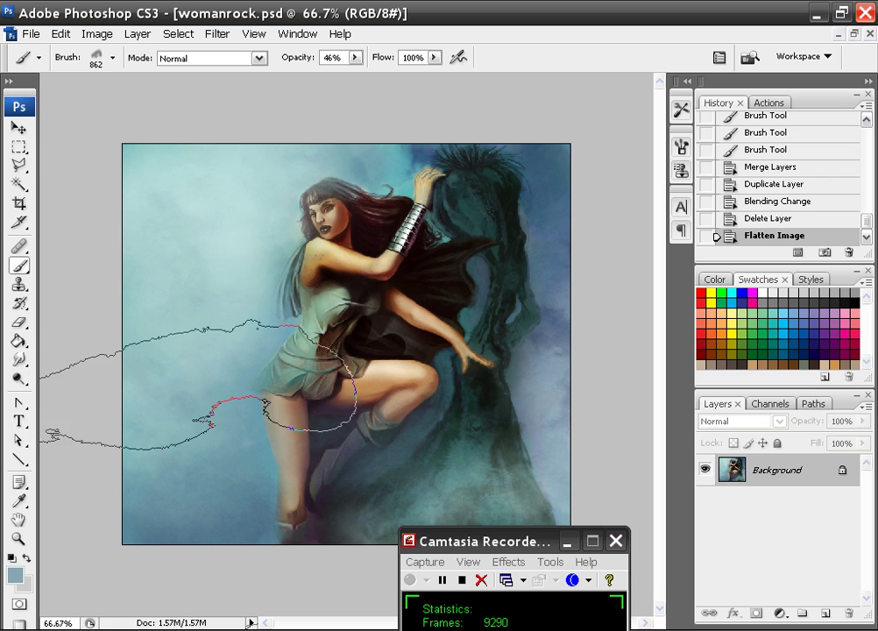
- Choose the 14 px textured brush enlarged to 24 px and set its painting mode to Soft Light
{"action": "left_click", "coordinate": [19, 379]}
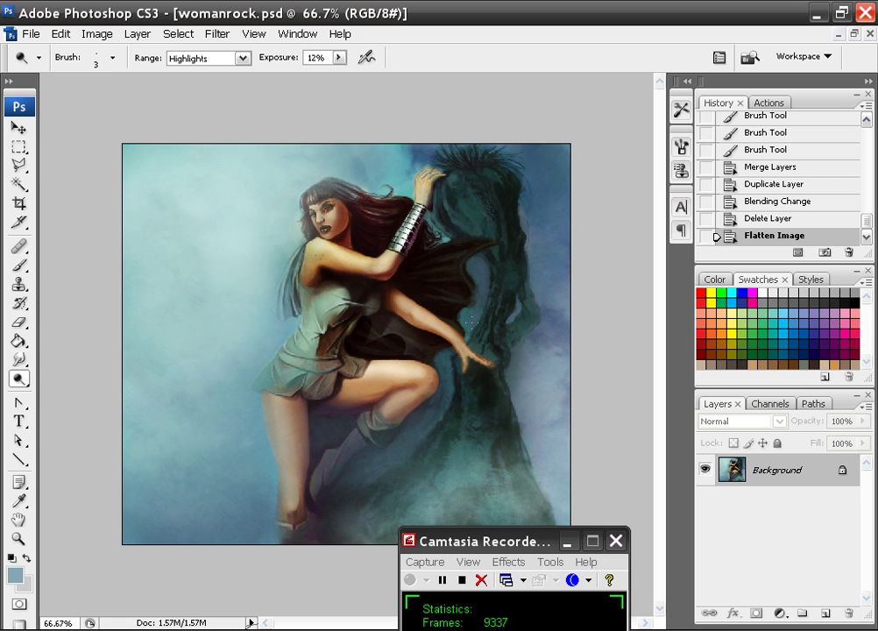
{"action": "left_click", "coordinate": [19, 265]}
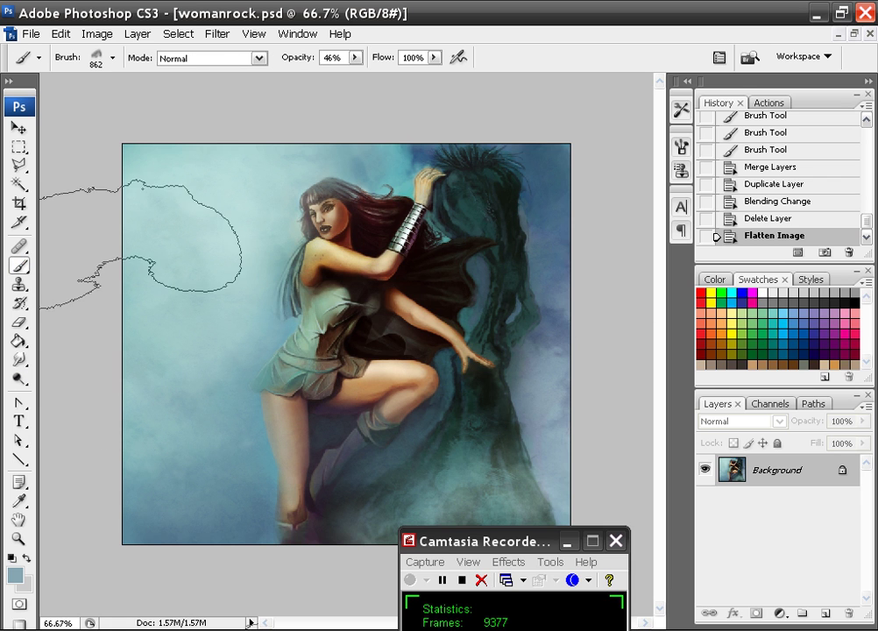
{"action": "right_click", "coordinate": [203, 319]}
{"action": "left_click", "coordinate": [629, 273]}
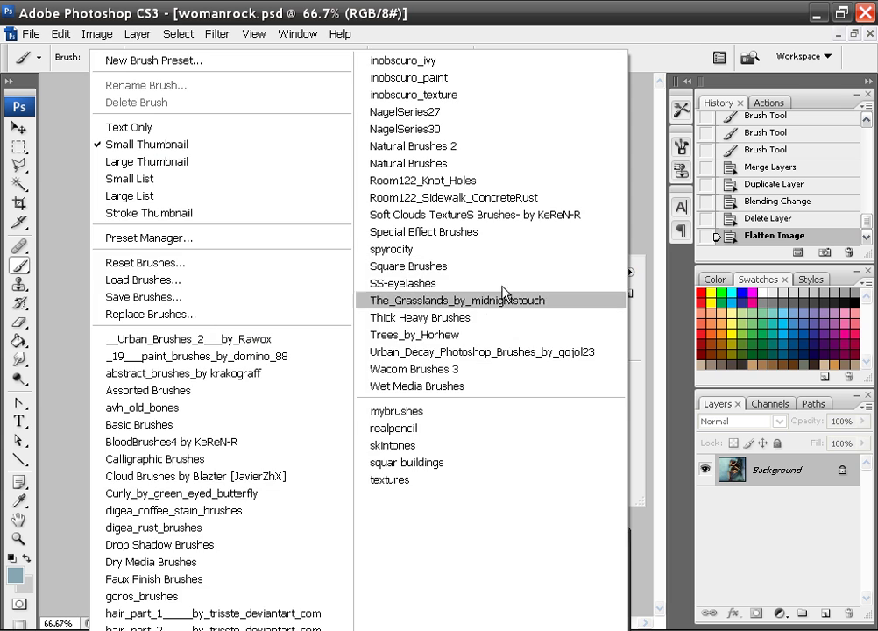
{"action": "left_click", "coordinate": [386, 355]}
{"action": "left_click", "coordinate": [369, 257]}
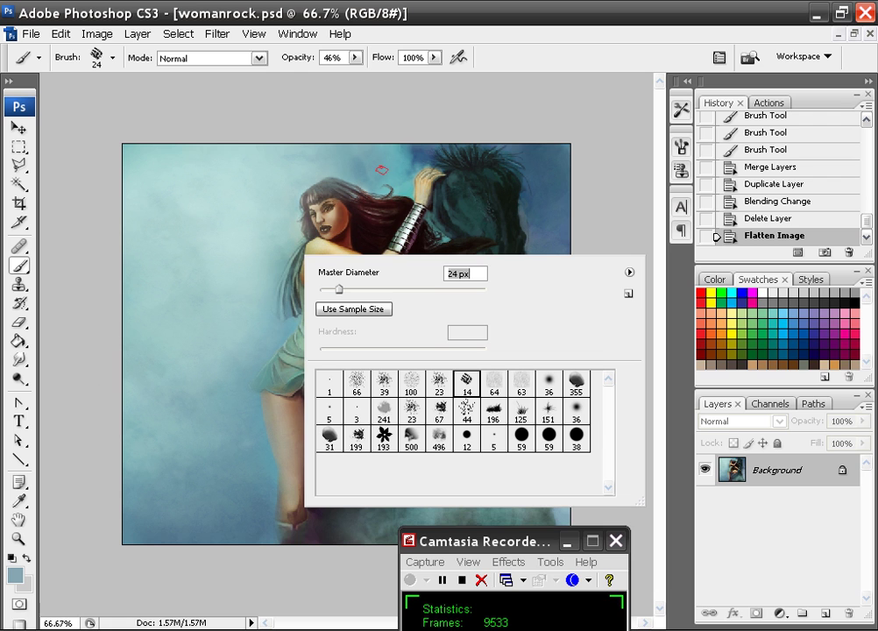
{"action": "left_click", "coordinate": [204, 56]}
{"action": "left_click", "coordinate": [259, 58]}
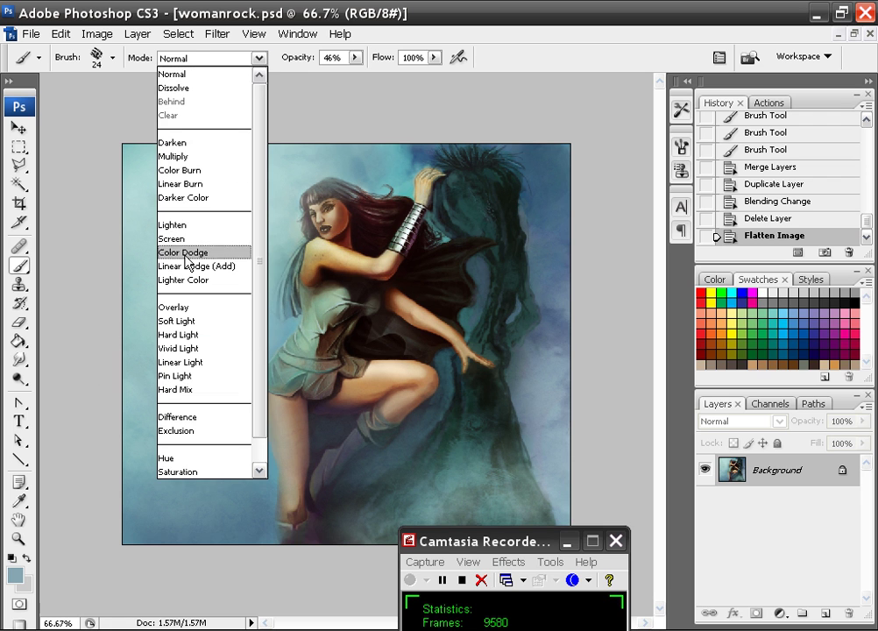
{"action": "left_click", "coordinate": [181, 322]}
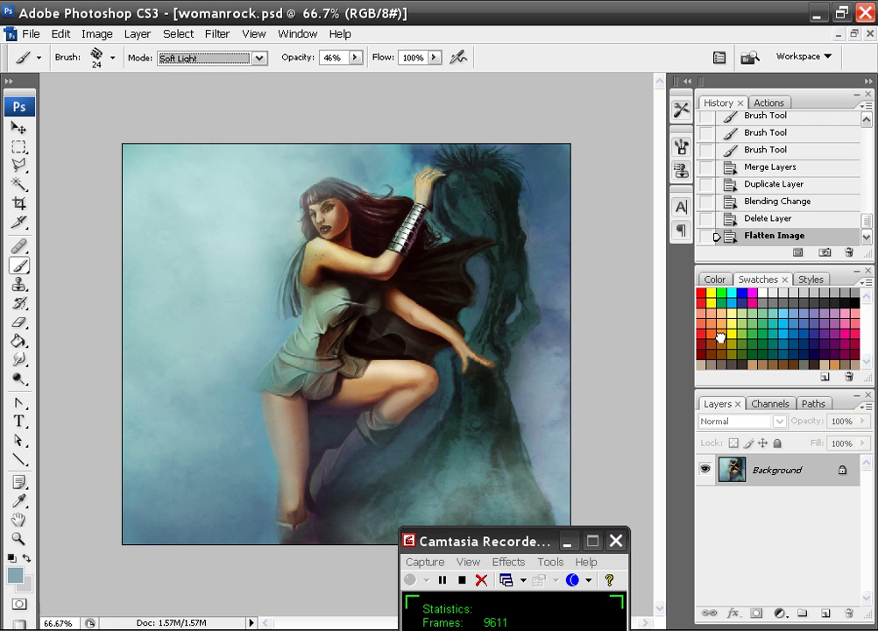
- Pick an orange swatch and brush subtle warm strokes over the upper rock beside the woman's raised hand
{"action": "left_click_drag", "start_coordinate": [532, 333], "coordinate": [542, 378]}
{"action": "key", "text": "ctrl+plus"}
{"action": "key", "text": "ctrl+plus"}
{"action": "key", "text": "ctrl+plus"}
{"action": "key", "text": "ctrl+plus"}
{"action": "mouse_move", "coordinate": [560, 131]}
{"action": "left_mouse_down"}
{"action": "mouse_move", "coordinate": [527, 233]}
{"action": "mouse_move", "coordinate": [330, 352]}
{"action": "left_mouse_up"}
{"action": "mouse_move", "coordinate": [599, 94]}
{"action": "left_mouse_down"}
{"action": "mouse_move", "coordinate": [439, 229]}
{"action": "mouse_move", "coordinate": [340, 407]}
{"action": "left_mouse_up"}
{"action": "left_click_drag", "start_coordinate": [246, 309], "coordinate": [262, 282]}
{"action": "left_click_drag", "start_coordinate": [261, 283], "coordinate": [293, 416]}
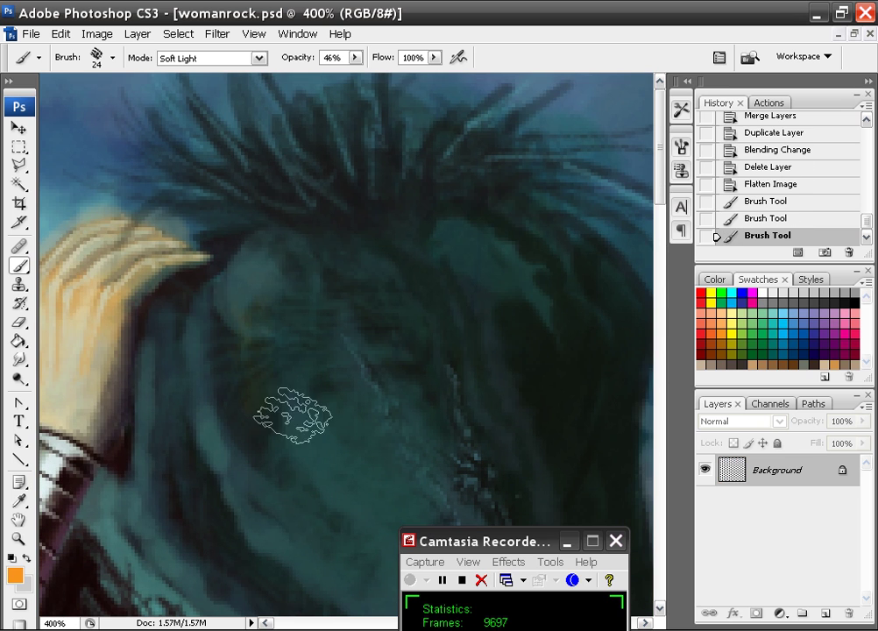
{"action": "mouse_move", "coordinate": [190, 304]}
{"action": "left_mouse_down"}
{"action": "mouse_move", "coordinate": [161, 433]}
{"action": "mouse_move", "coordinate": [284, 556]}
{"action": "left_mouse_up"}
{"action": "mouse_move", "coordinate": [232, 279]}
{"action": "left_mouse_down"}
{"action": "mouse_move", "coordinate": [276, 488]}
{"action": "mouse_move", "coordinate": [293, 517]}
{"action": "left_mouse_up"}
{"action": "left_click_drag", "start_coordinate": [306, 402], "coordinate": [281, 206]}
- Reduce the textured brush to 12 px and add finer orange strokes along the upper rock's folds
{"action": "right_click", "coordinate": [327, 299]}
{"action": "left_click", "coordinate": [332, 282]}
{"action": "left_click_drag", "start_coordinate": [192, 131], "coordinate": [244, 167]}
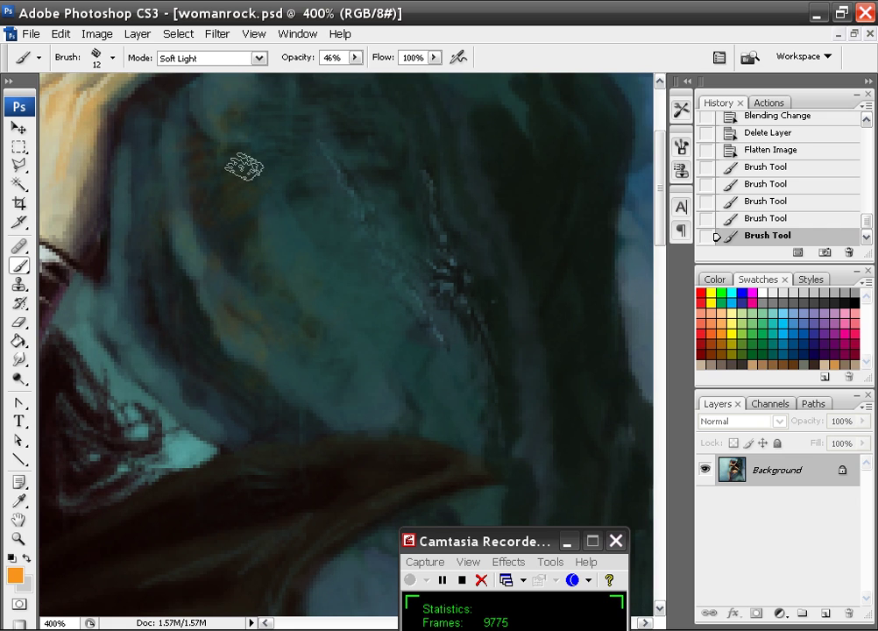
{"action": "left_click_drag", "start_coordinate": [269, 225], "coordinate": [333, 350]}
{"action": "left_click_drag", "start_coordinate": [173, 176], "coordinate": [309, 384]}
{"action": "mouse_move", "coordinate": [160, 116]}
{"action": "left_mouse_down"}
{"action": "mouse_move", "coordinate": [147, 358]}
{"action": "mouse_move", "coordinate": [254, 460]}
{"action": "left_mouse_up"}
{"action": "mouse_move", "coordinate": [373, 250]}
{"action": "left_mouse_down"}
{"action": "mouse_move", "coordinate": [352, 304]}
{"action": "mouse_move", "coordinate": [259, 412]}
{"action": "mouse_move", "coordinate": [234, 172]}
{"action": "left_mouse_up"}
- Continue the faint orange Soft Light strokes down the rock's trunk, around the swirl below her hand, and over its base
{"action": "left_click_drag", "start_coordinate": [315, 420], "coordinate": [312, 148]}
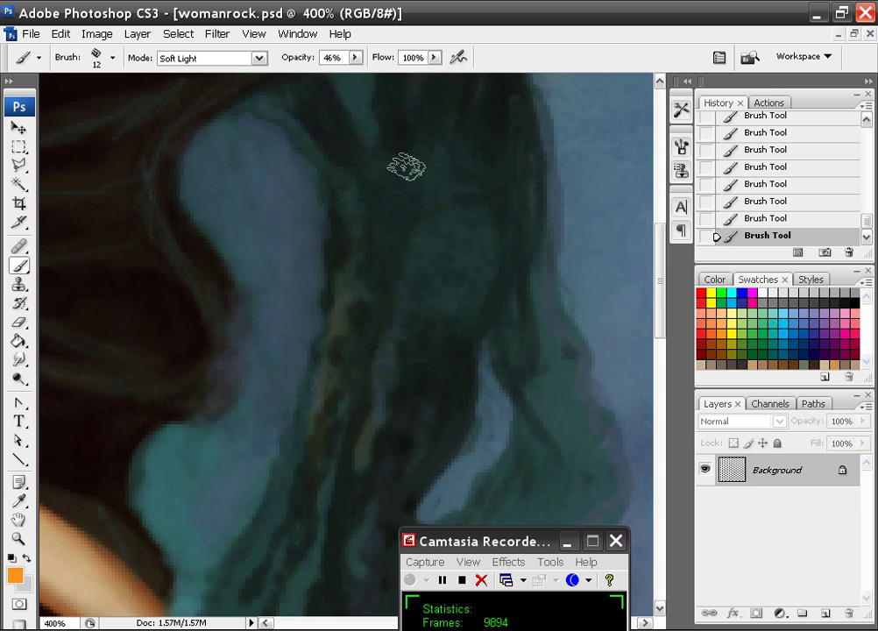
{"action": "left_click_drag", "start_coordinate": [421, 403], "coordinate": [417, 124]}
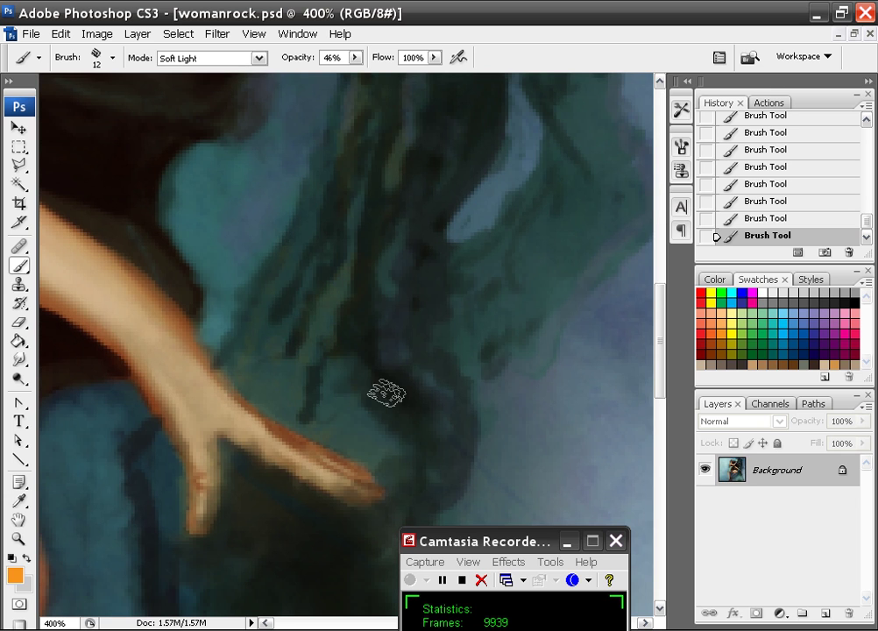
{"action": "left_click_drag", "start_coordinate": [399, 388], "coordinate": [425, 125]}
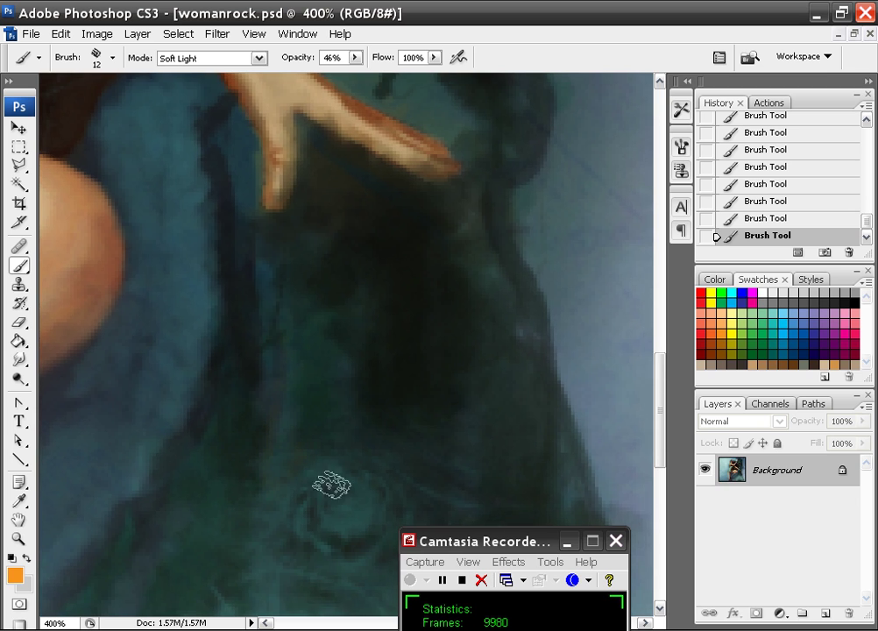
{"action": "left_click_drag", "start_coordinate": [333, 477], "coordinate": [406, 124]}
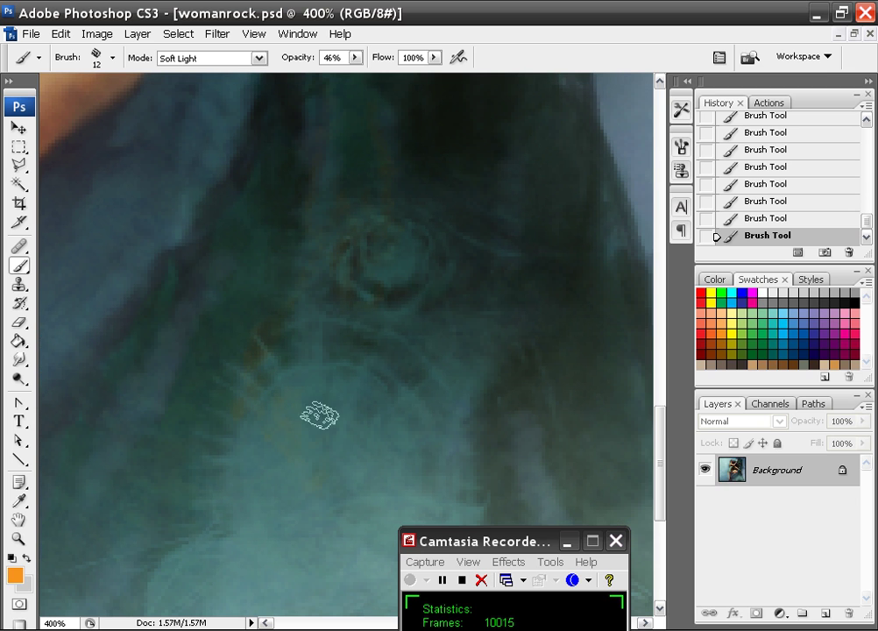
{"action": "left_click_drag", "start_coordinate": [250, 520], "coordinate": [421, 107]}
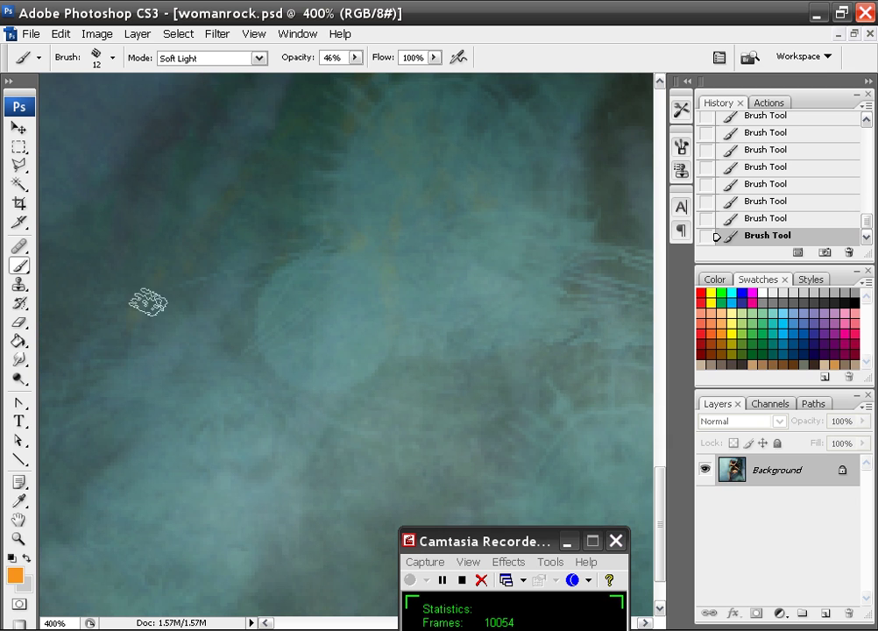
{"action": "left_click_drag", "start_coordinate": [464, 230], "coordinate": [276, 445]}
{"action": "left_click_drag", "start_coordinate": [295, 328], "coordinate": [392, 249]}
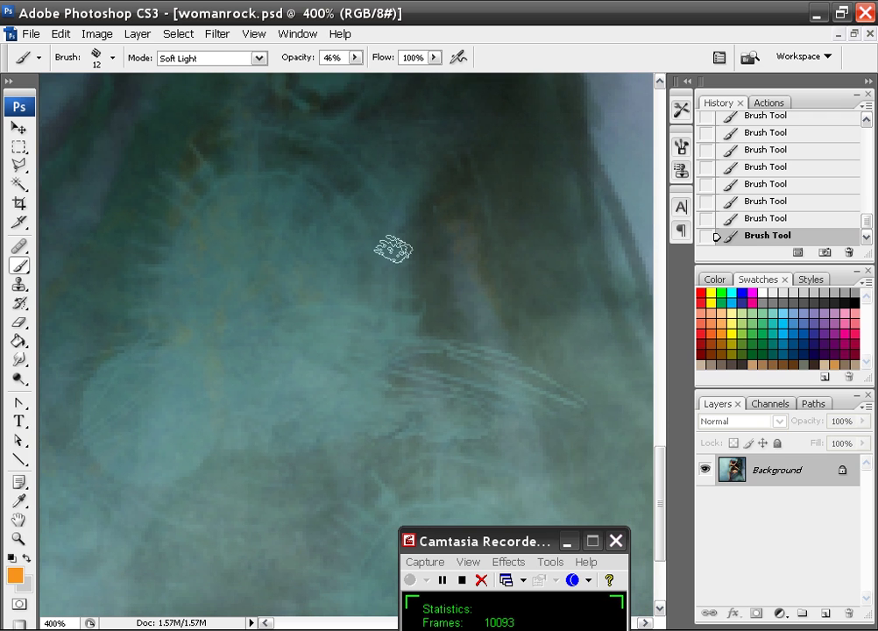
- Set the brush to Normal mode at 16 px and dab a dark green over the lower rock below the swirl
{"action": "right_click", "coordinate": [387, 247]}
{"action": "left_click", "coordinate": [202, 58]}
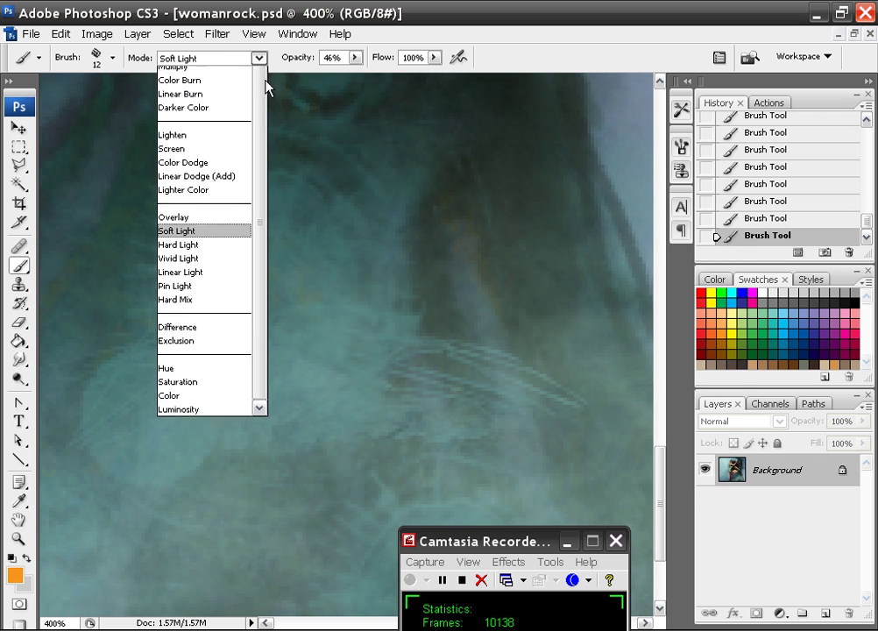
{"action": "scroll", "coordinate": [247, 80], "scroll_direction": "up", "scroll_amount": 1}
{"action": "left_click", "coordinate": [204, 72]}
{"action": "right_click", "coordinate": [315, 267]}
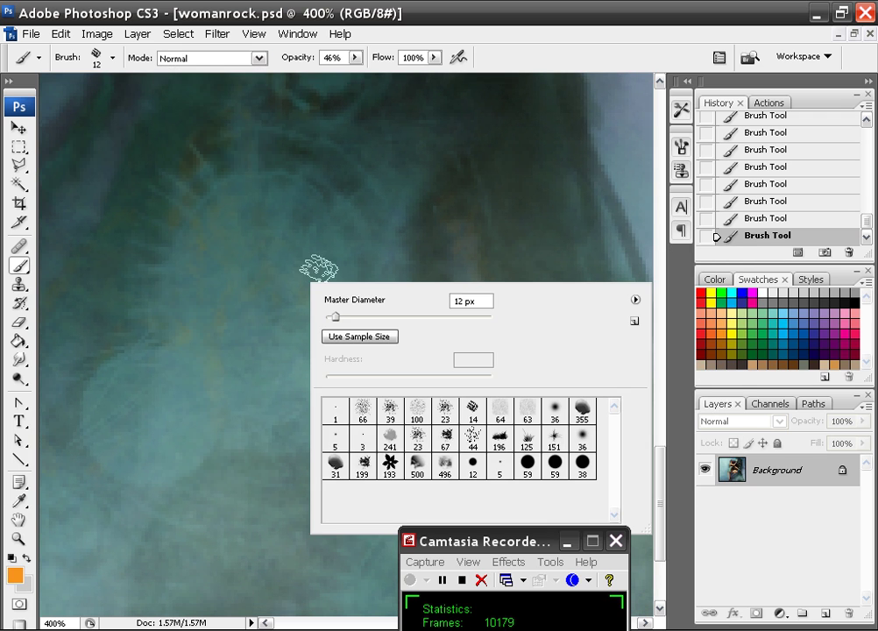
{"action": "left_click_drag", "start_coordinate": [339, 318], "coordinate": [343, 319]}
{"action": "left_click", "coordinate": [338, 217]}
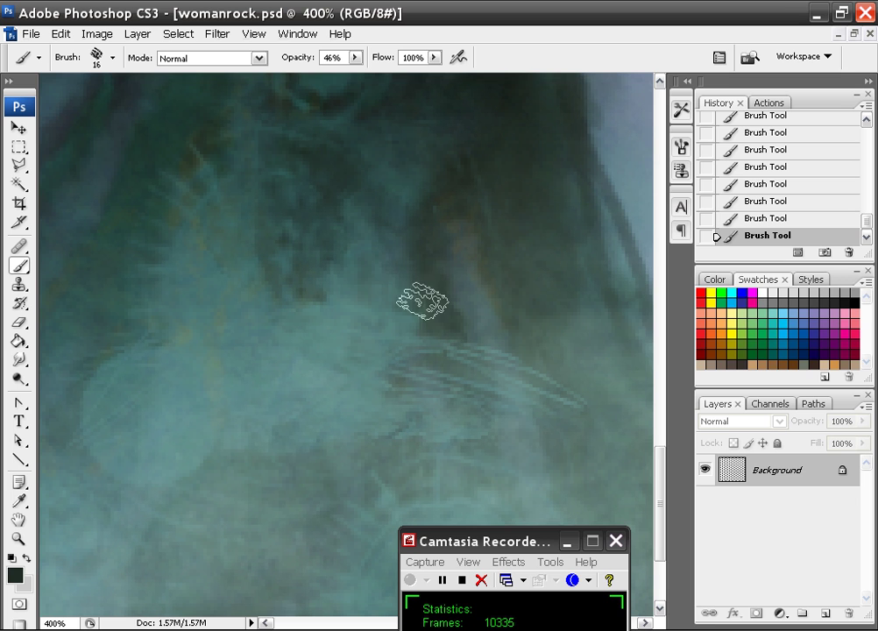
- Brush dark green shadows along the lower rock's diagonal ridge and down through the hollows beneath it
{"action": "mouse_move", "coordinate": [396, 375]}
{"action": "left_mouse_down"}
{"action": "mouse_move", "coordinate": [560, 416]}
{"action": "mouse_move", "coordinate": [603, 473]}
{"action": "left_mouse_up"}
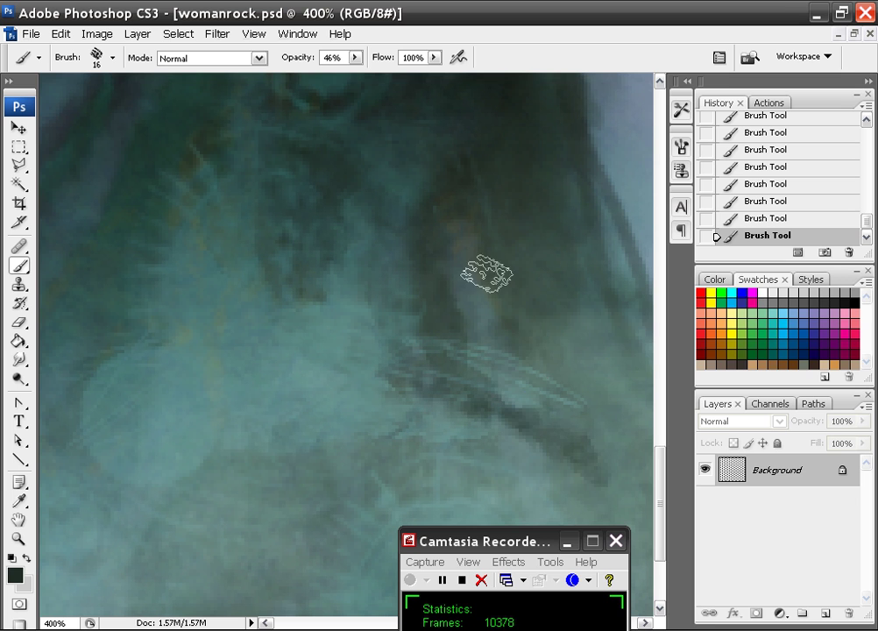
{"action": "left_click_drag", "start_coordinate": [487, 274], "coordinate": [532, 382]}
{"action": "key", "text": "space"}
{"action": "left_click_drag", "start_coordinate": [509, 447], "coordinate": [483, 263]}
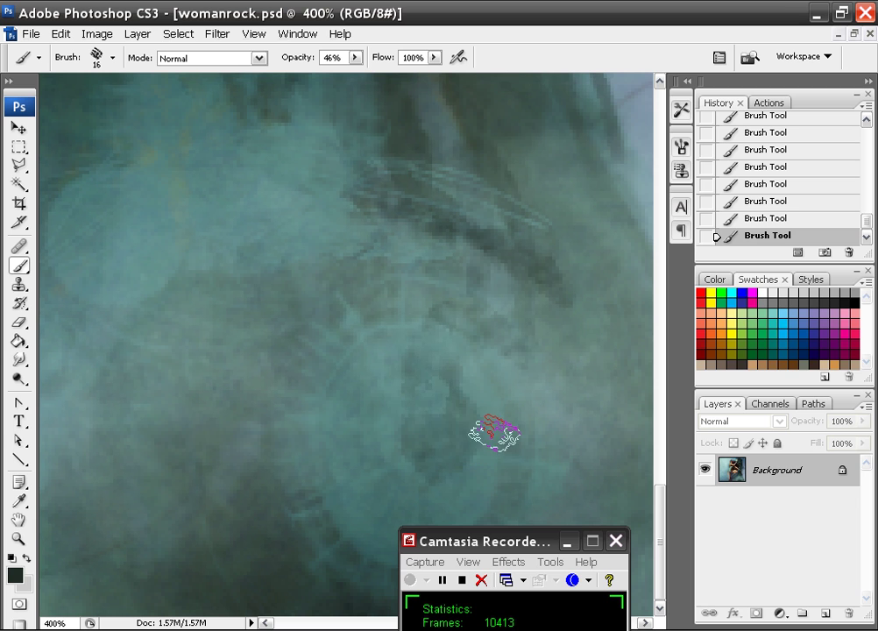
{"action": "mouse_move", "coordinate": [381, 308]}
{"action": "left_mouse_down"}
{"action": "mouse_move", "coordinate": [403, 351]}
{"action": "mouse_move", "coordinate": [404, 338]}
{"action": "mouse_move", "coordinate": [410, 351]}
{"action": "mouse_move", "coordinate": [454, 320]}
{"action": "mouse_move", "coordinate": [430, 448]}
{"action": "mouse_move", "coordinate": [497, 433]}
{"action": "mouse_move", "coordinate": [460, 431]}
{"action": "mouse_move", "coordinate": [515, 447]}
{"action": "mouse_move", "coordinate": [428, 411]}
{"action": "left_mouse_up"}
{"action": "key", "text": "space"}
{"action": "mouse_move", "coordinate": [437, 371]}
{"action": "left_mouse_down"}
{"action": "mouse_move", "coordinate": [433, 419]}
{"action": "mouse_move", "coordinate": [429, 370]}
{"action": "left_mouse_up"}
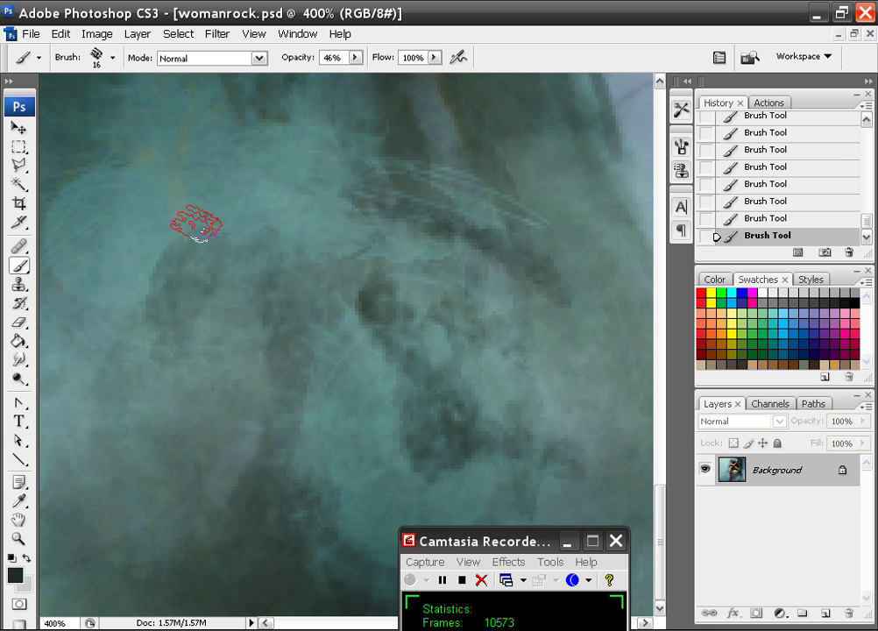
- Add more dark green texture along the shaded folds and upper edge of the rock's base, beside the painted hollows
{"action": "left_click_drag", "start_coordinate": [195, 245], "coordinate": [202, 302]}
{"action": "left_click_drag", "start_coordinate": [306, 263], "coordinate": [349, 270]}
{"action": "left_click_drag", "start_coordinate": [162, 340], "coordinate": [145, 413]}
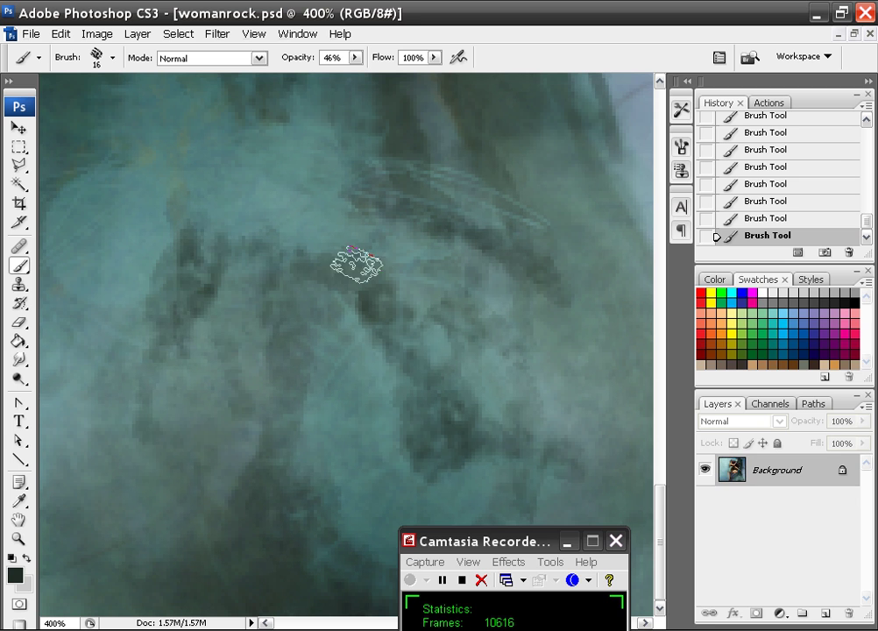
{"action": "key", "text": "ctrl+minus"}
{"action": "key", "text": "ctrl+minus"}
{"action": "key", "text": "ctrl+minus"}
{"action": "key", "text": "ctrl+minus"}
{"action": "key", "text": "ctrl+minus"}
{"action": "key", "text": "ctrl+plus"}
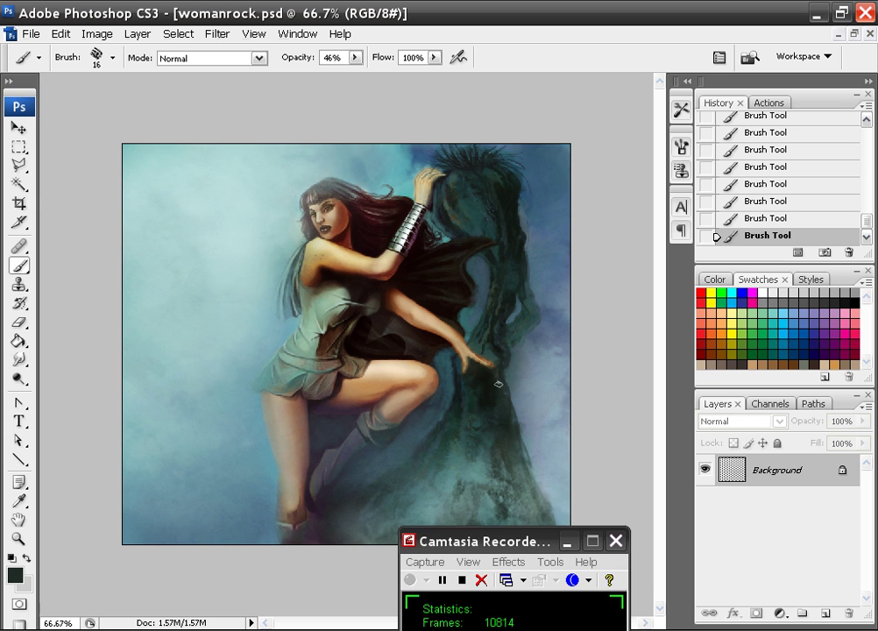
- Set the brush to Soft Light with the 36 px soft round tip and tint the straight leg's thigh orange
{"action": "left_click", "coordinate": [259, 58]}
{"action": "left_click", "coordinate": [192, 318]}
{"action": "key", "text": "ctrl+plus"}
{"action": "key", "text": "ctrl+plus"}
{"action": "key", "text": "ctrl+plus"}
{"action": "left_click_drag", "start_coordinate": [322, 388], "coordinate": [405, 47]}
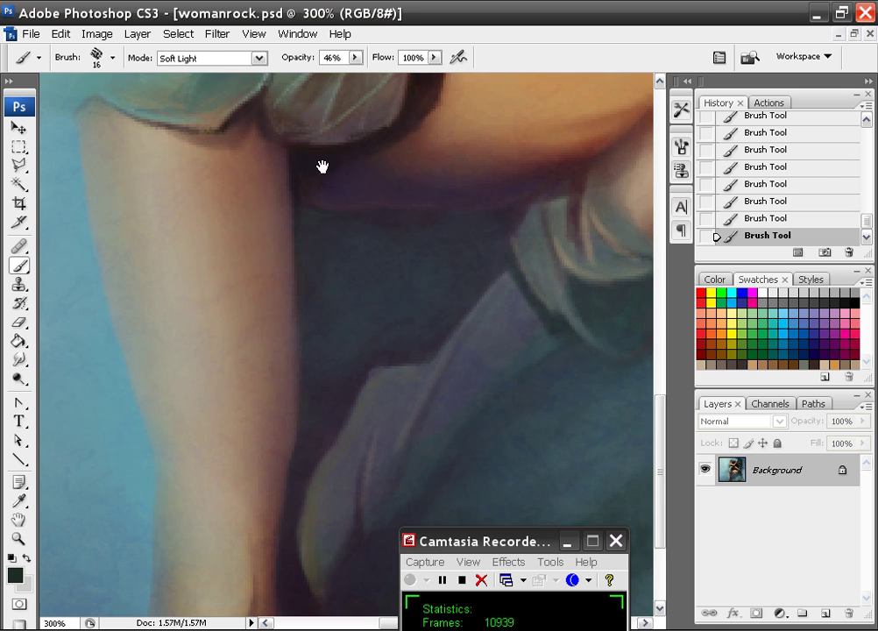
{"action": "left_click_drag", "start_coordinate": [321, 166], "coordinate": [374, 268]}
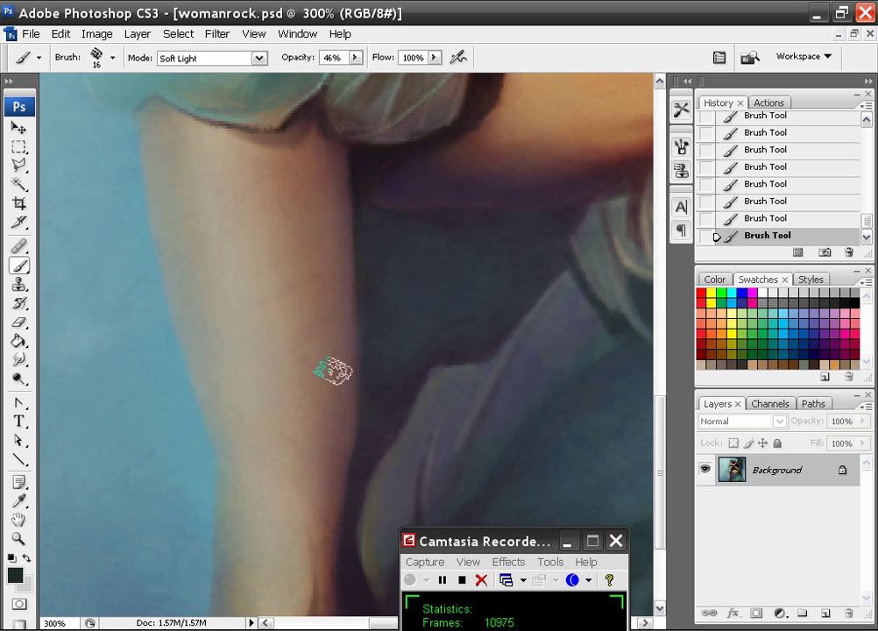
{"action": "right_click", "coordinate": [179, 274]}
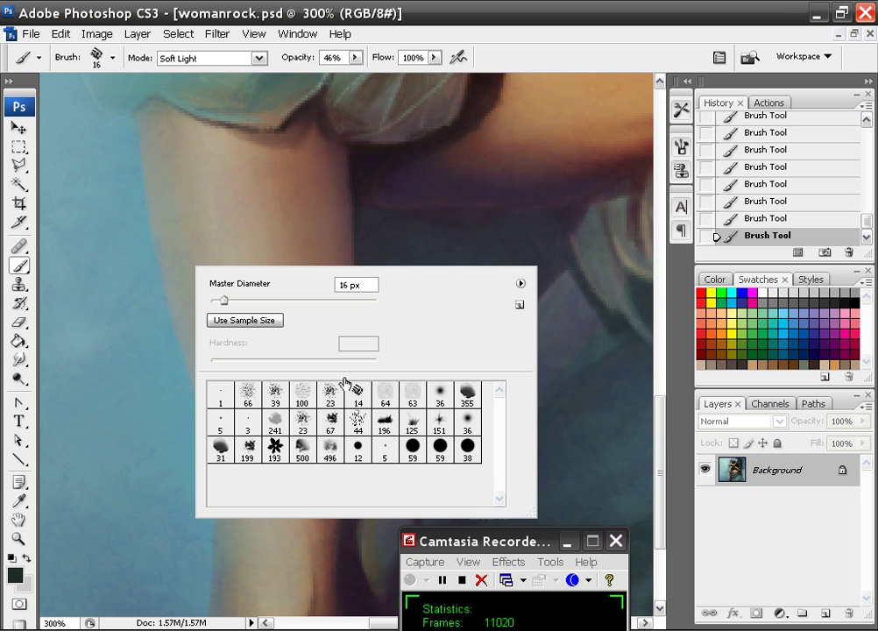
{"action": "left_click", "coordinate": [463, 419]}
{"action": "left_click", "coordinate": [281, 106]}
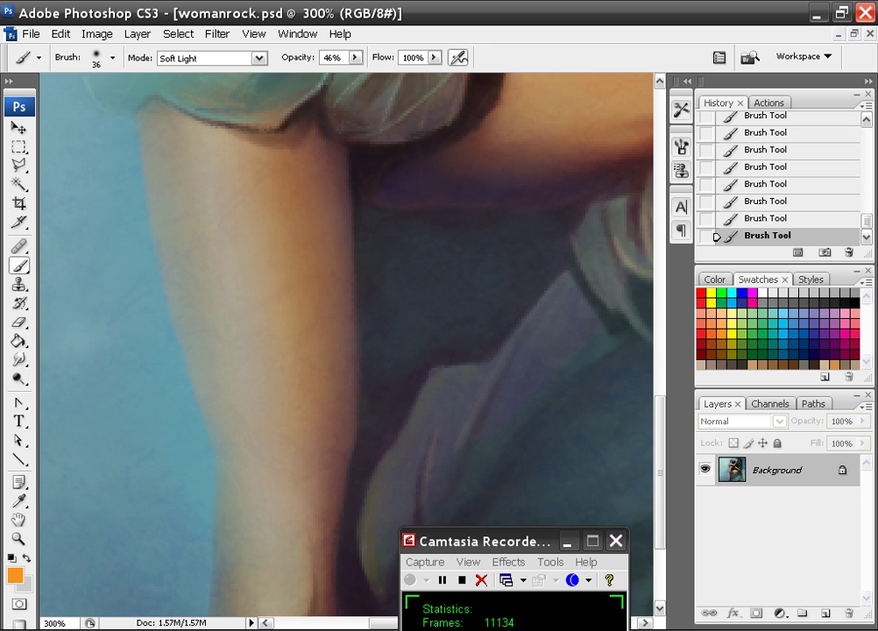
- Try a warm orange tint on the bent leg's calf and undo the last three strokes
{"action": "left_click_drag", "start_coordinate": [364, 403], "coordinate": [342, 366]}
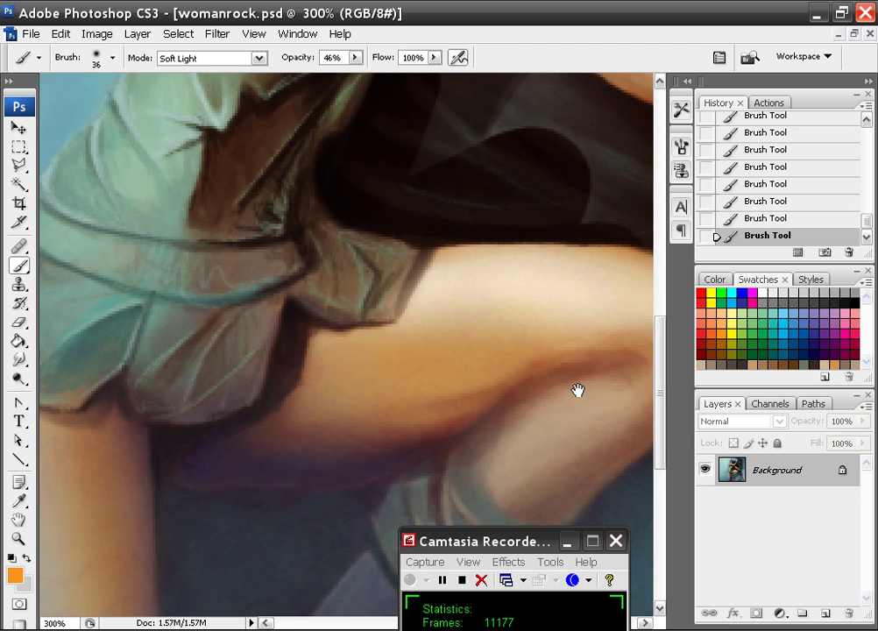
{"action": "left_click_drag", "start_coordinate": [579, 392], "coordinate": [424, 299]}
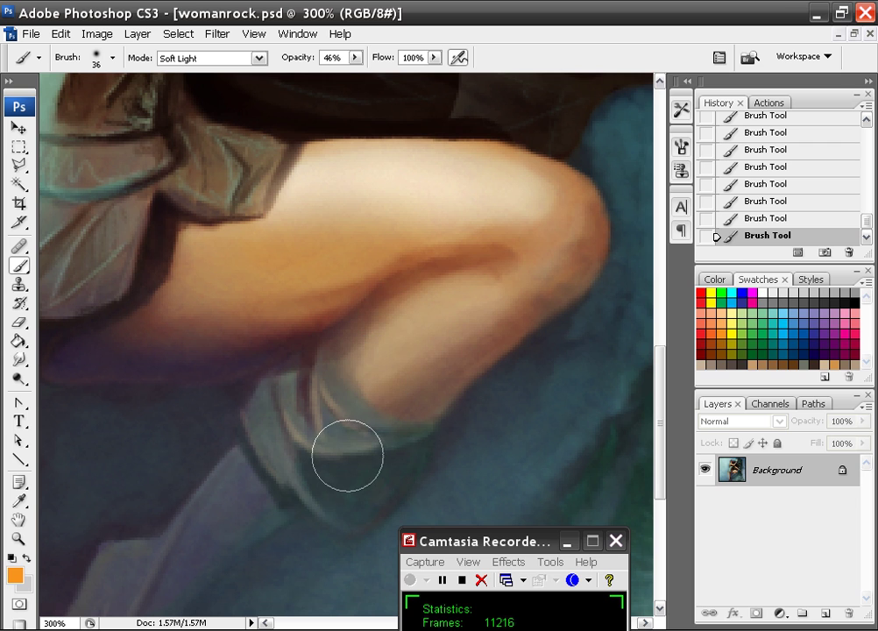
{"action": "key", "text": "ctrl+alt+z"}
{"action": "key", "text": "ctrl+alt+z"}
{"action": "key", "text": "ctrl+alt+z"}
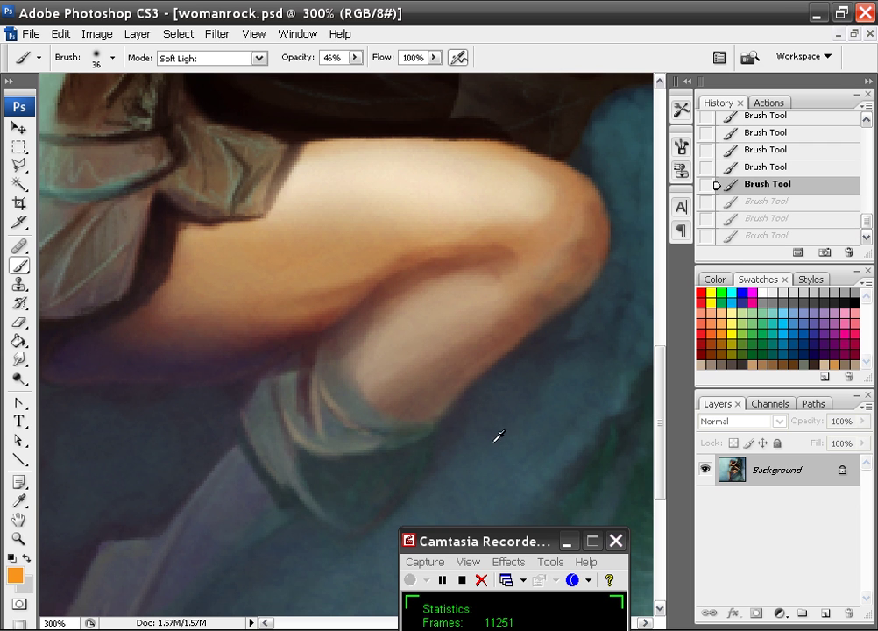
- Shade the bent calf with a sampled slate blue and warm the straight leg down to the shin with orange Soft Light strokes
{"action": "left_click_drag", "start_coordinate": [437, 343], "coordinate": [372, 421]}
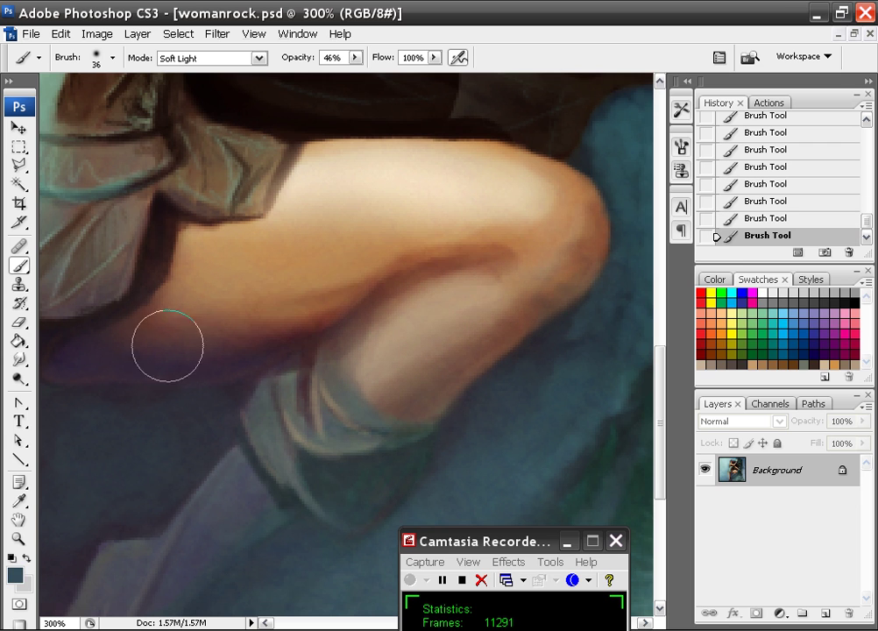
{"action": "left_click_drag", "start_coordinate": [241, 370], "coordinate": [605, 200]}
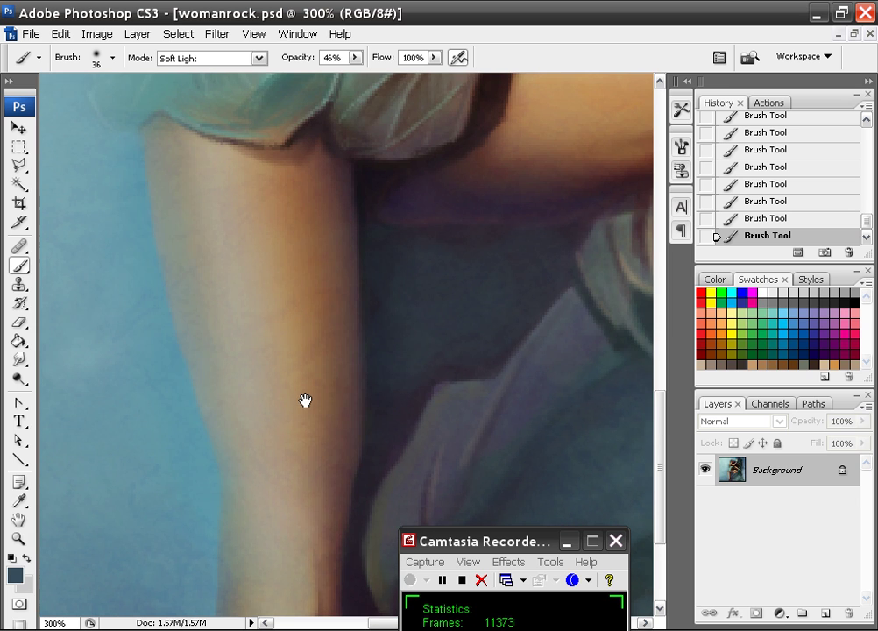
{"action": "left_click_drag", "start_coordinate": [305, 400], "coordinate": [317, 257]}
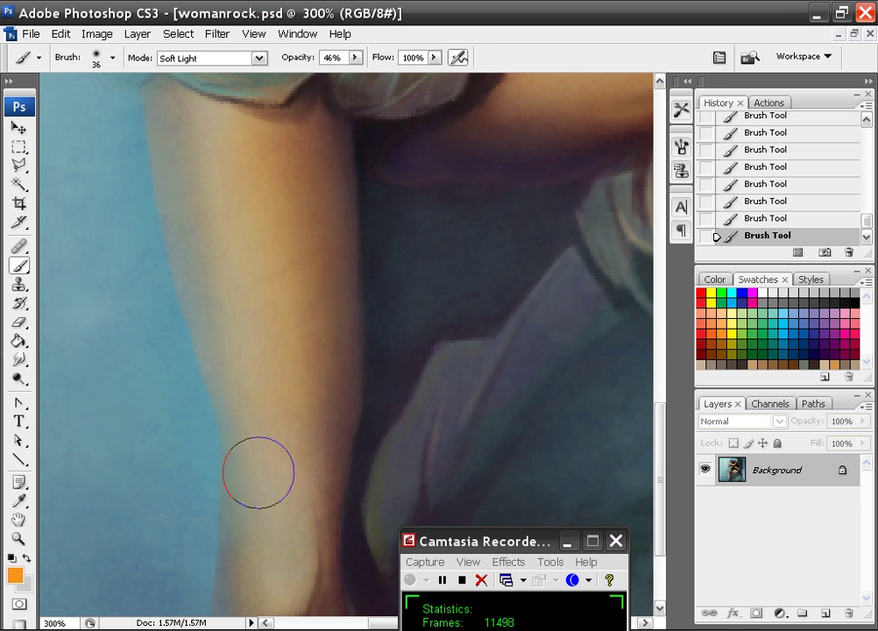
{"action": "left_click_drag", "start_coordinate": [259, 473], "coordinate": [284, 556]}
{"action": "key", "text": "ctrl+minus"}
{"action": "key", "text": "ctrl+minus"}
{"action": "key", "text": "ctrl+minus"}
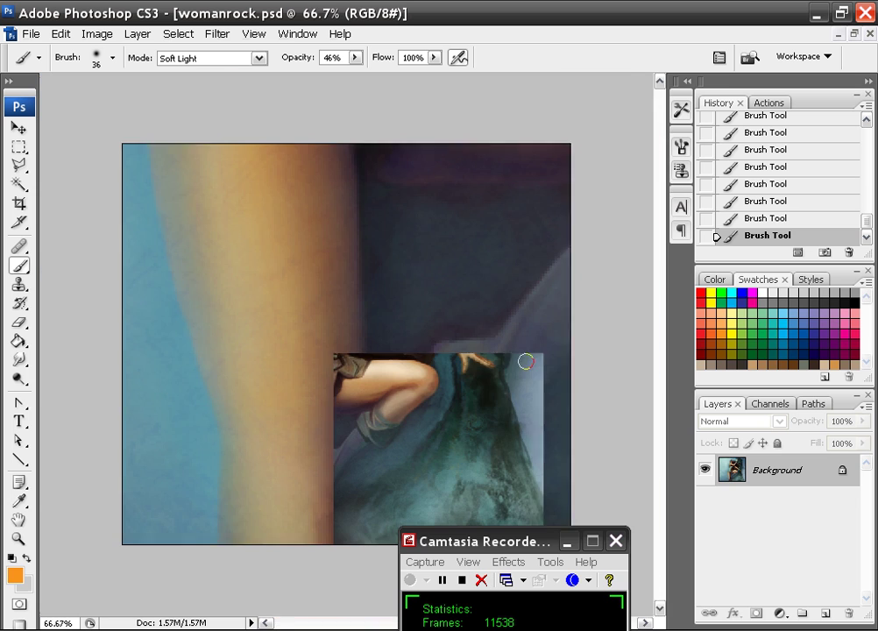
- Try an orange Soft Light tint on the woman's bangs and undo the last stroke
{"action": "key", "text": "ctrl+plus"}
{"action": "key", "text": "ctrl+plus"}
{"action": "key", "text": "ctrl+plus"}
{"action": "left_click_drag", "start_coordinate": [486, 167], "coordinate": [314, 361]}
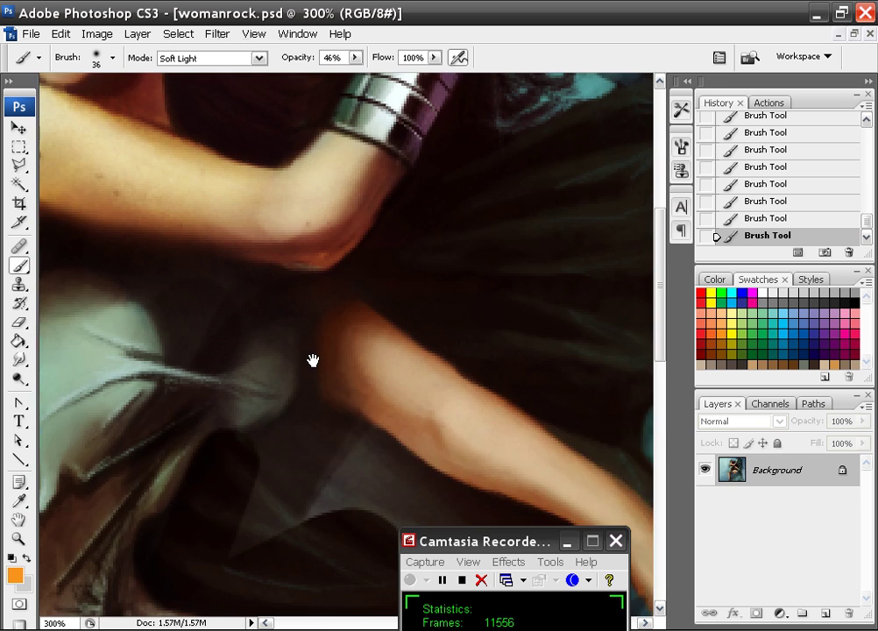
{"action": "left_click_drag", "start_coordinate": [300, 206], "coordinate": [260, 302]}
{"action": "left_click_drag", "start_coordinate": [167, 228], "coordinate": [430, 351]}
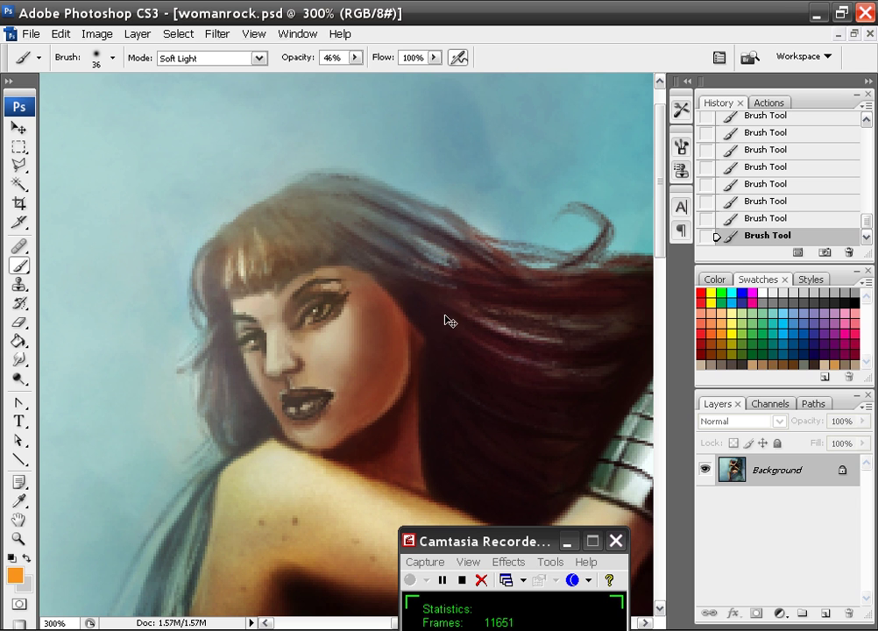
{"action": "key", "text": "ctrl+alt+z"}
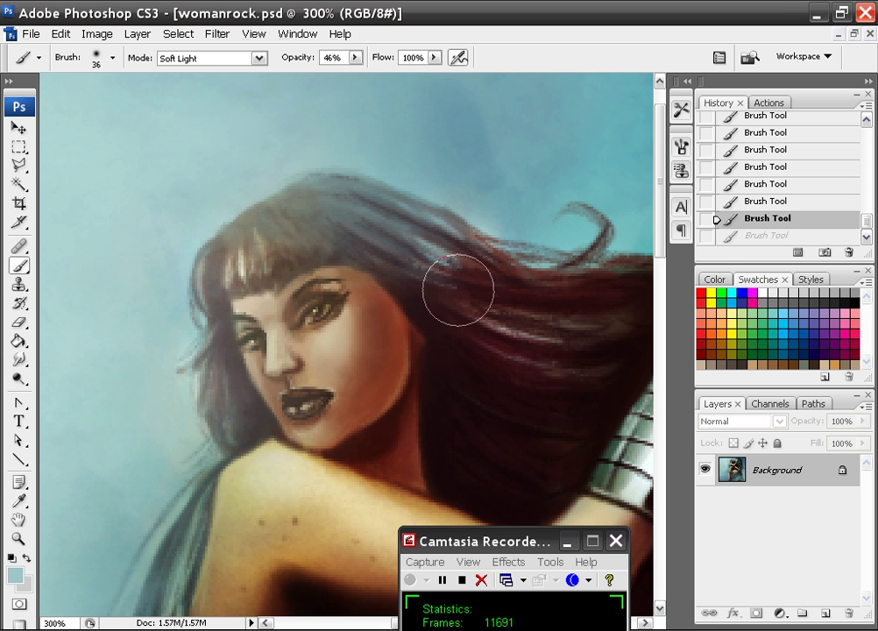
- Brush a sampled light teal over the flowing hair strands and a sampled blue over the raised wrist's shadow and adjacent rock
{"action": "left_click_drag", "start_coordinate": [585, 327], "coordinate": [555, 301]}
{"action": "left_click_drag", "start_coordinate": [492, 332], "coordinate": [363, 326]}
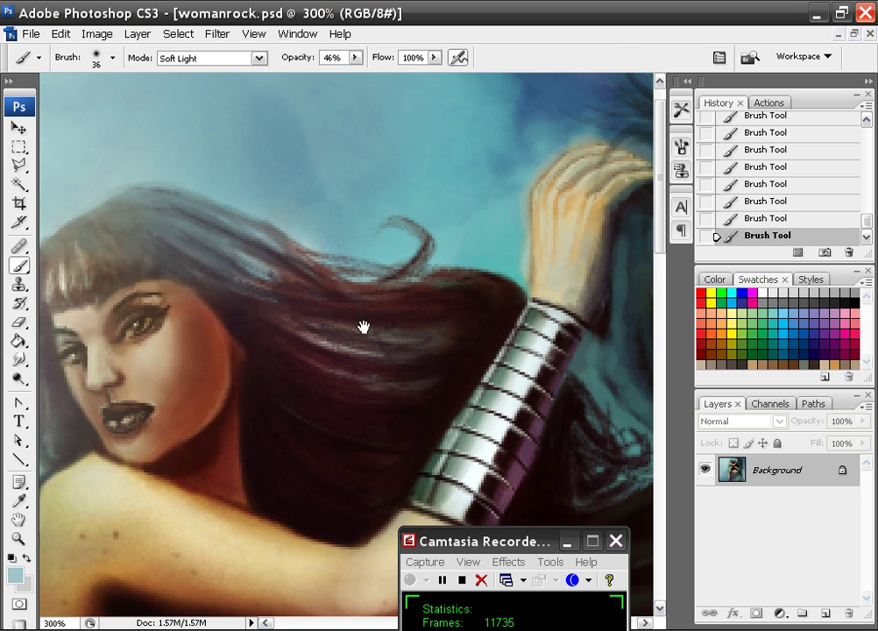
{"action": "left_click_drag", "start_coordinate": [445, 357], "coordinate": [307, 389]}
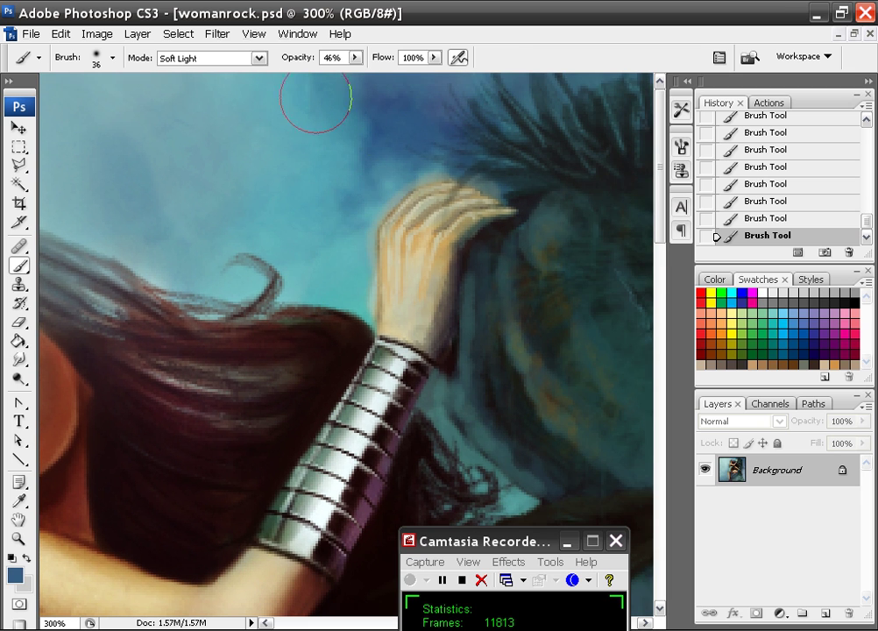
{"action": "mouse_move", "coordinate": [504, 151]}
{"action": "left_mouse_down"}
{"action": "mouse_move", "coordinate": [496, 266]}
{"action": "mouse_move", "coordinate": [492, 233]}
{"action": "mouse_move", "coordinate": [450, 297]}
{"action": "mouse_move", "coordinate": [465, 340]}
{"action": "mouse_move", "coordinate": [546, 326]}
{"action": "left_mouse_up"}
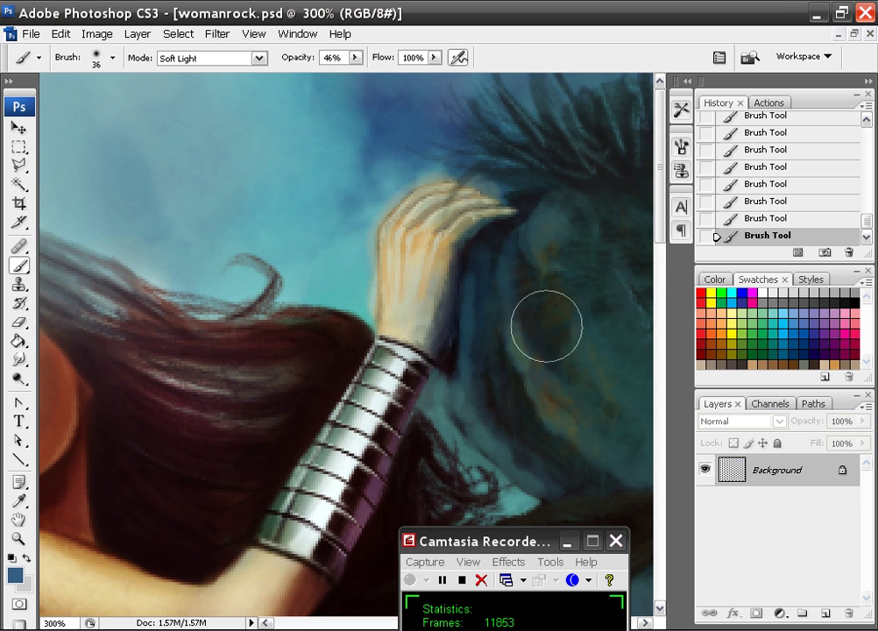